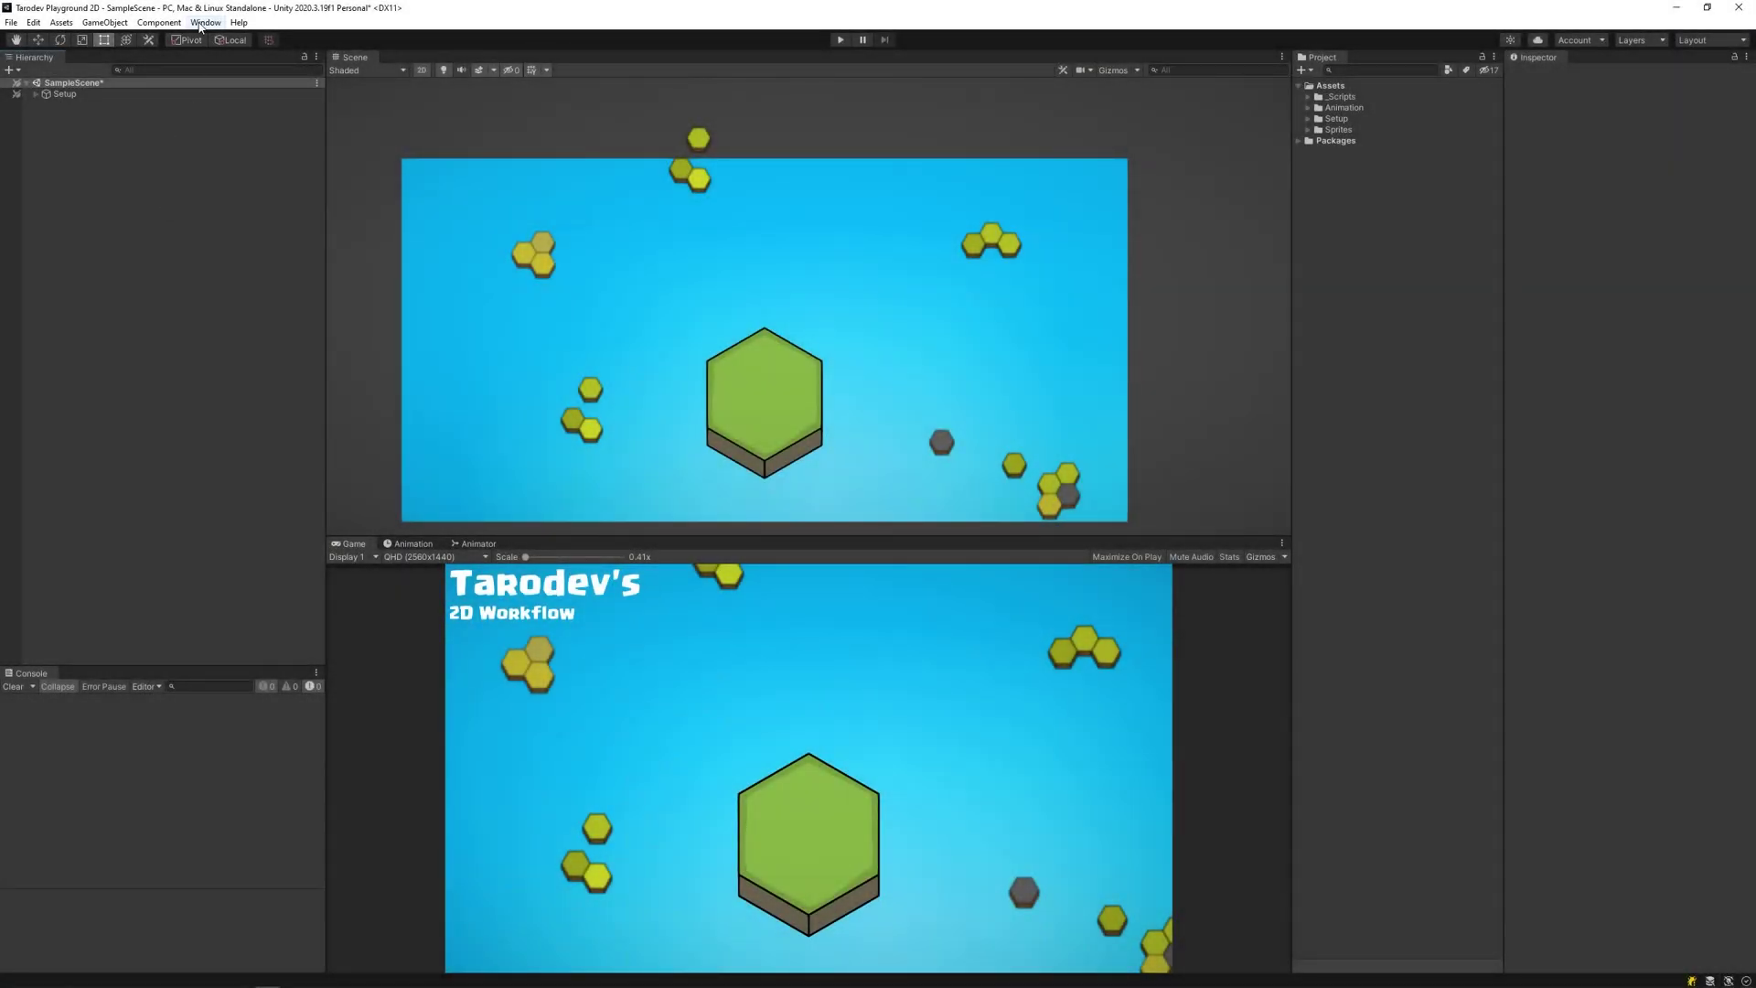
Step: In Package Manager, confirm 2D Animation and 2D PSD Importer are installed
click(201, 23)
click(211, 163)
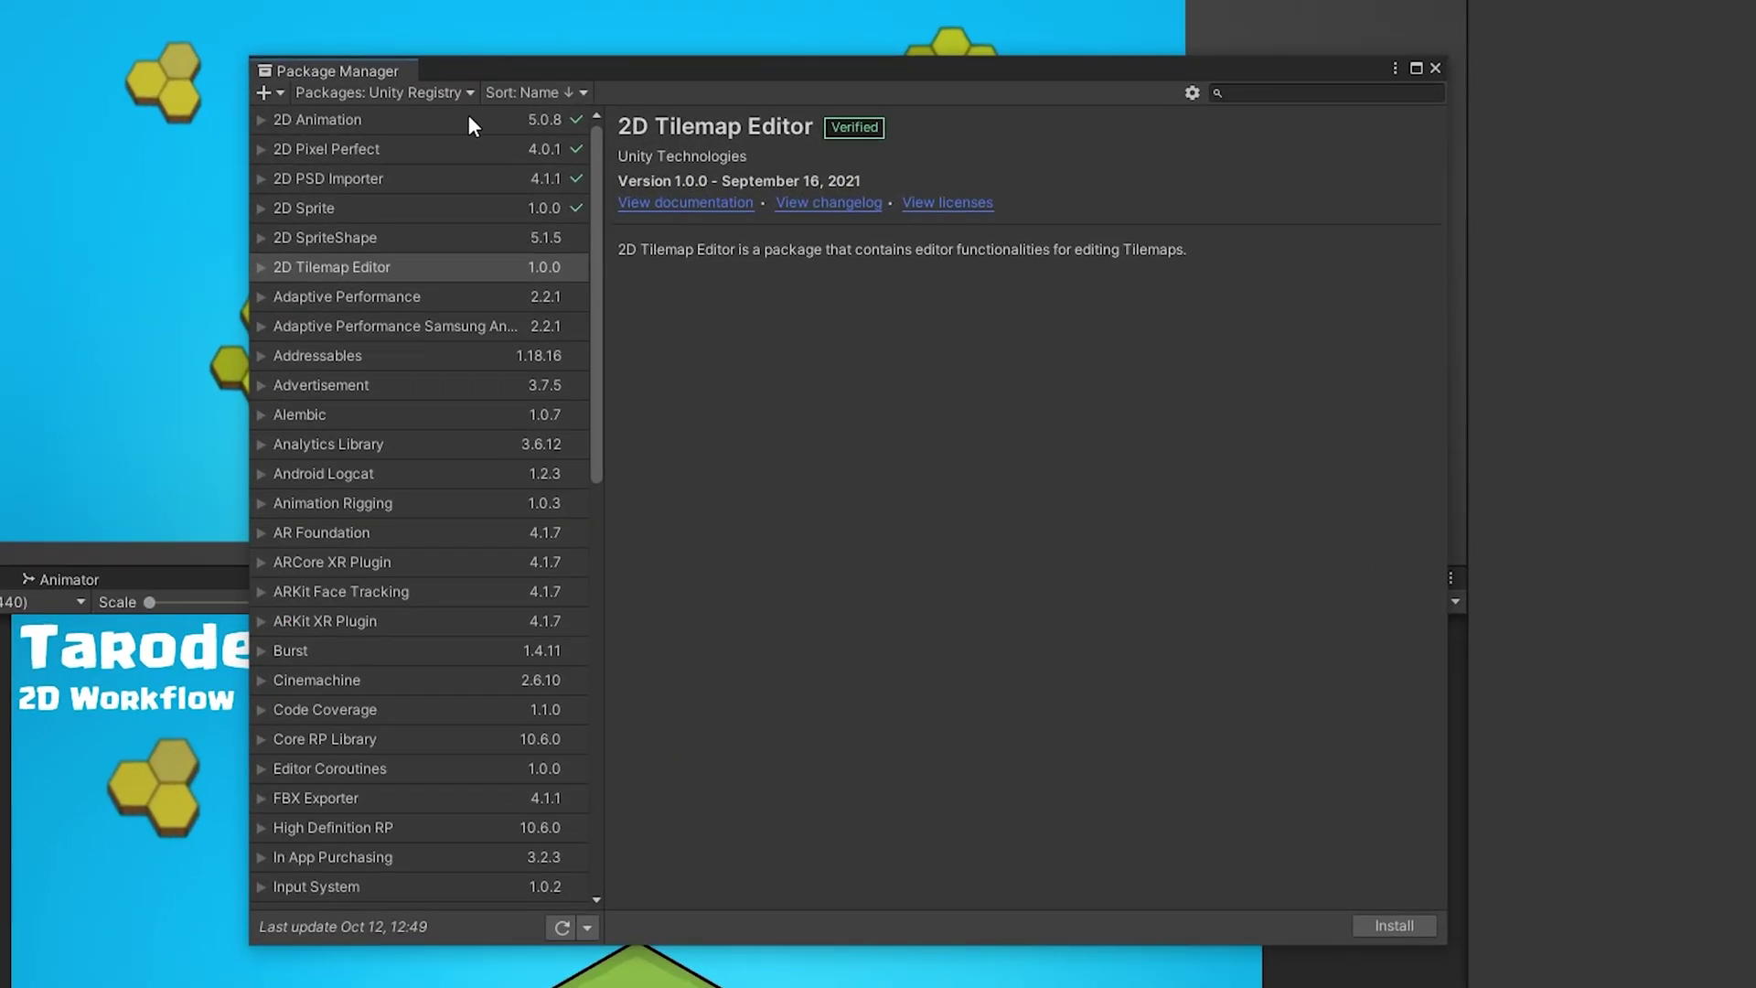
click(446, 123)
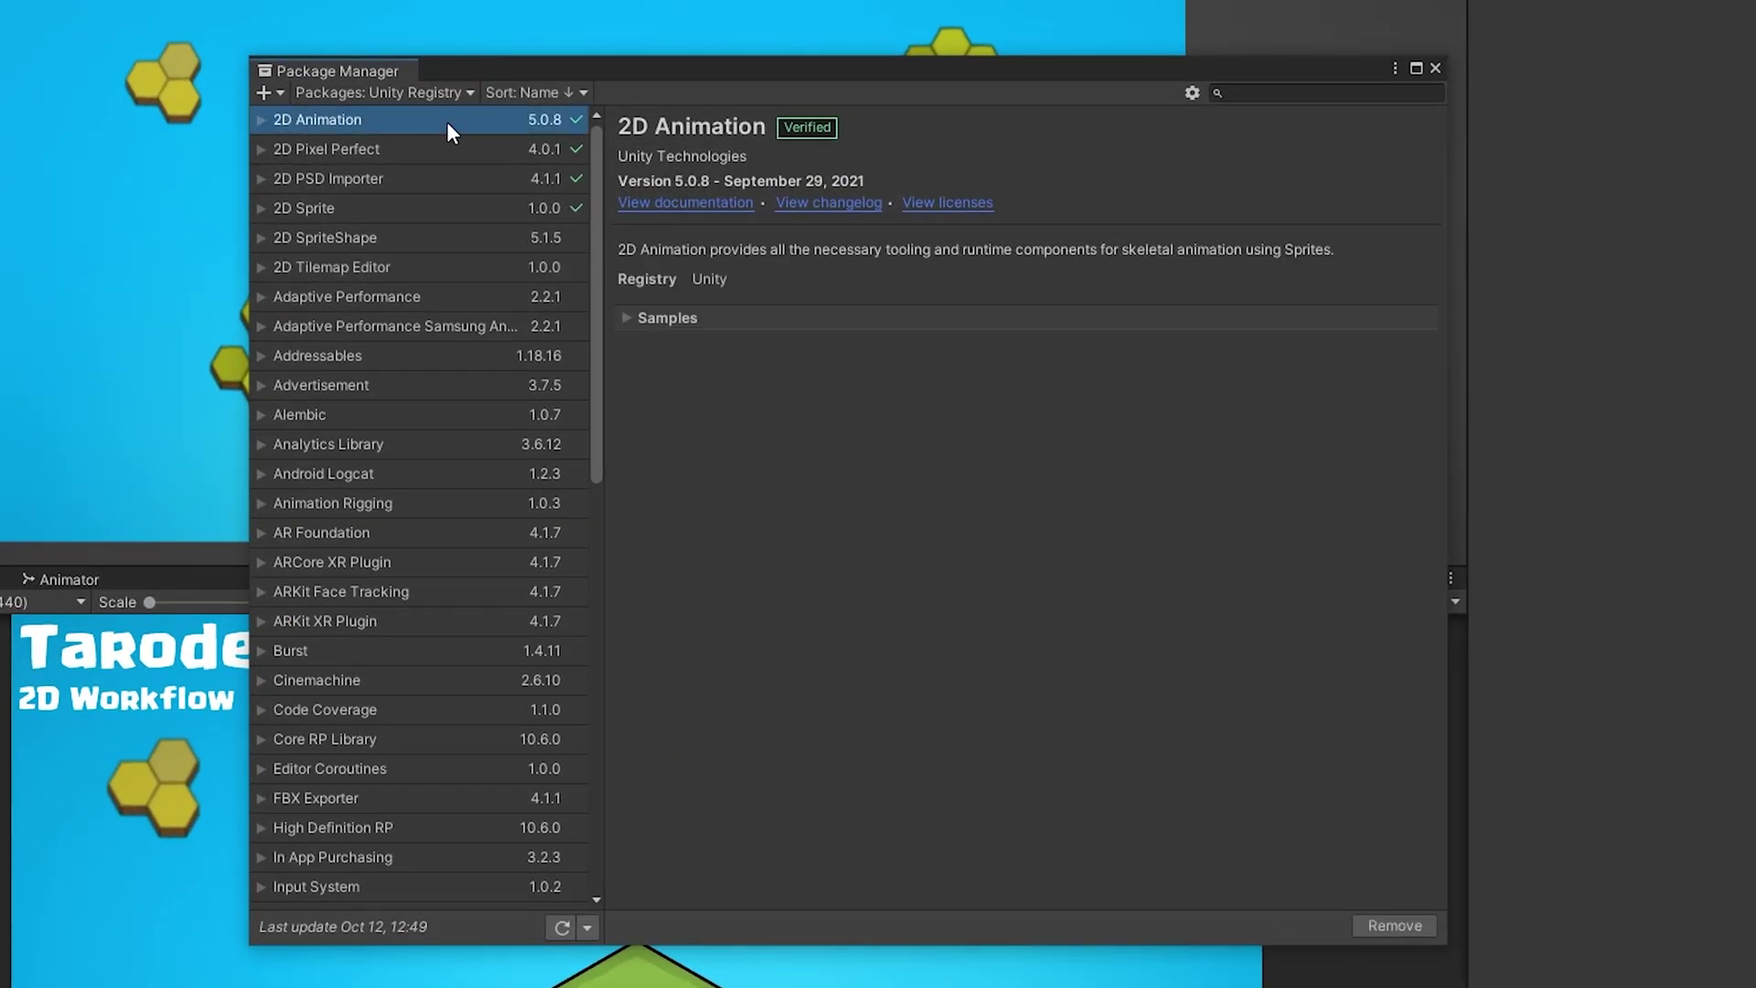
click(404, 180)
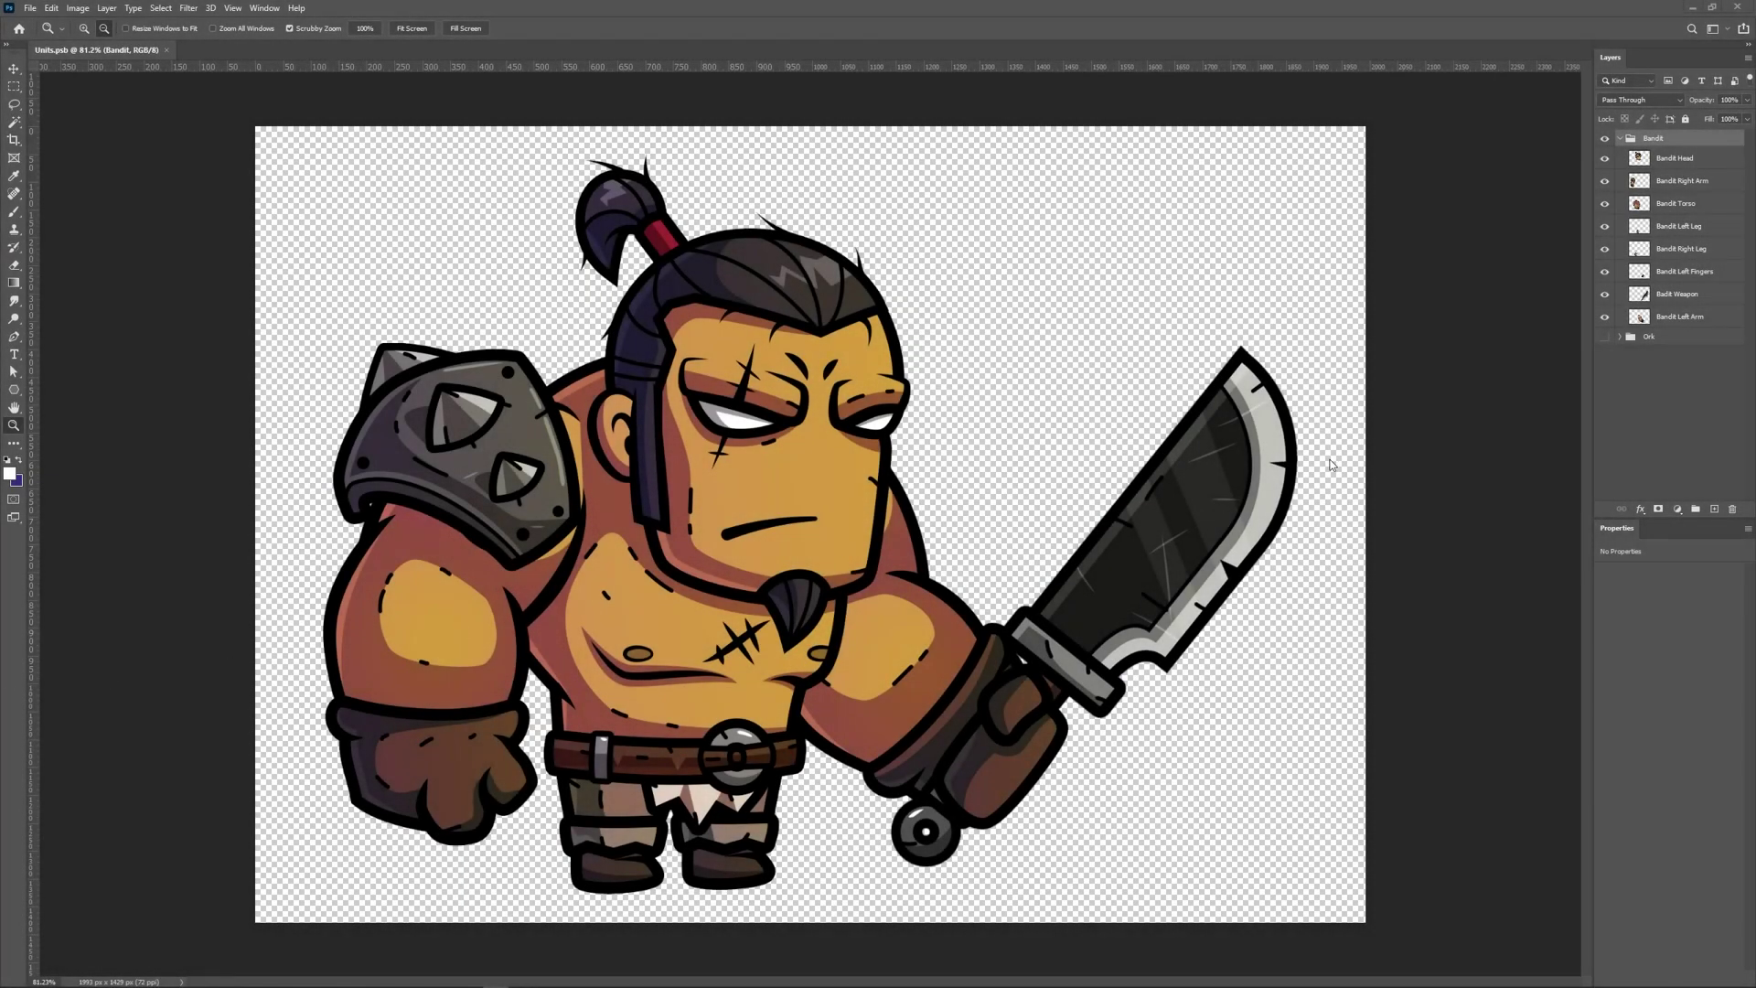
Step: Toggle the Bandit Head, Right Arm, Left Leg, Weapon and Left Fingers layers to check them
click(1606, 160)
click(1605, 181)
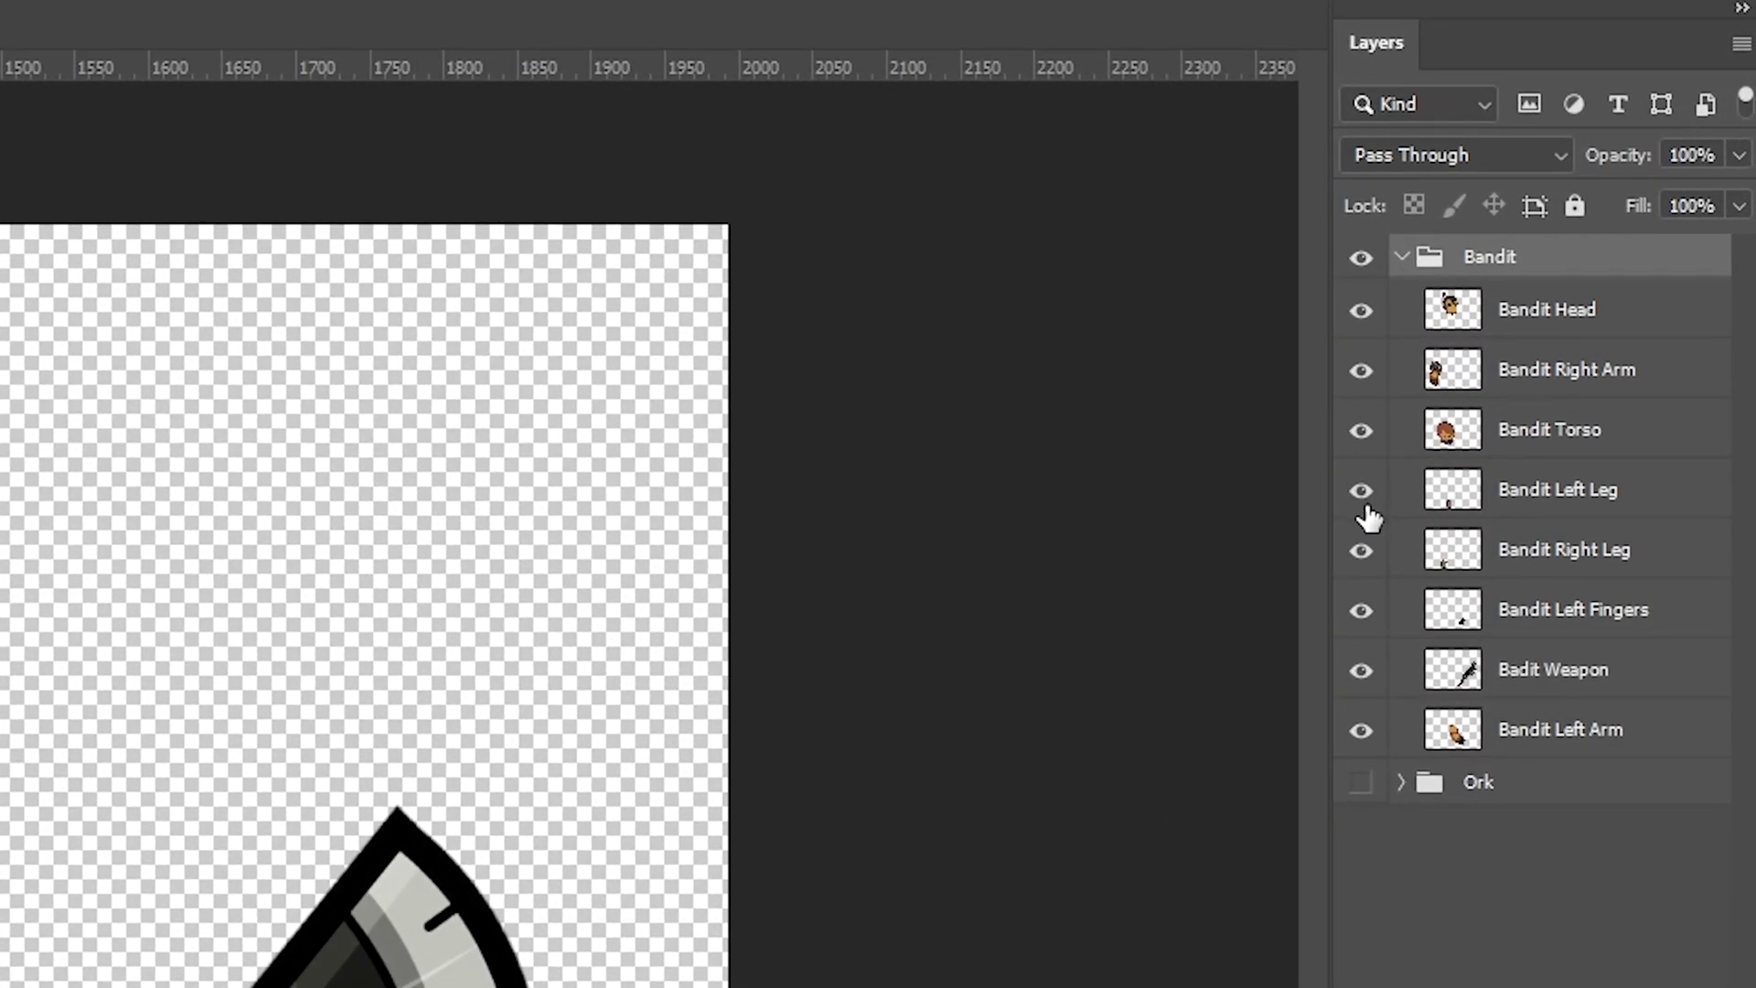
click(1361, 495)
click(1362, 671)
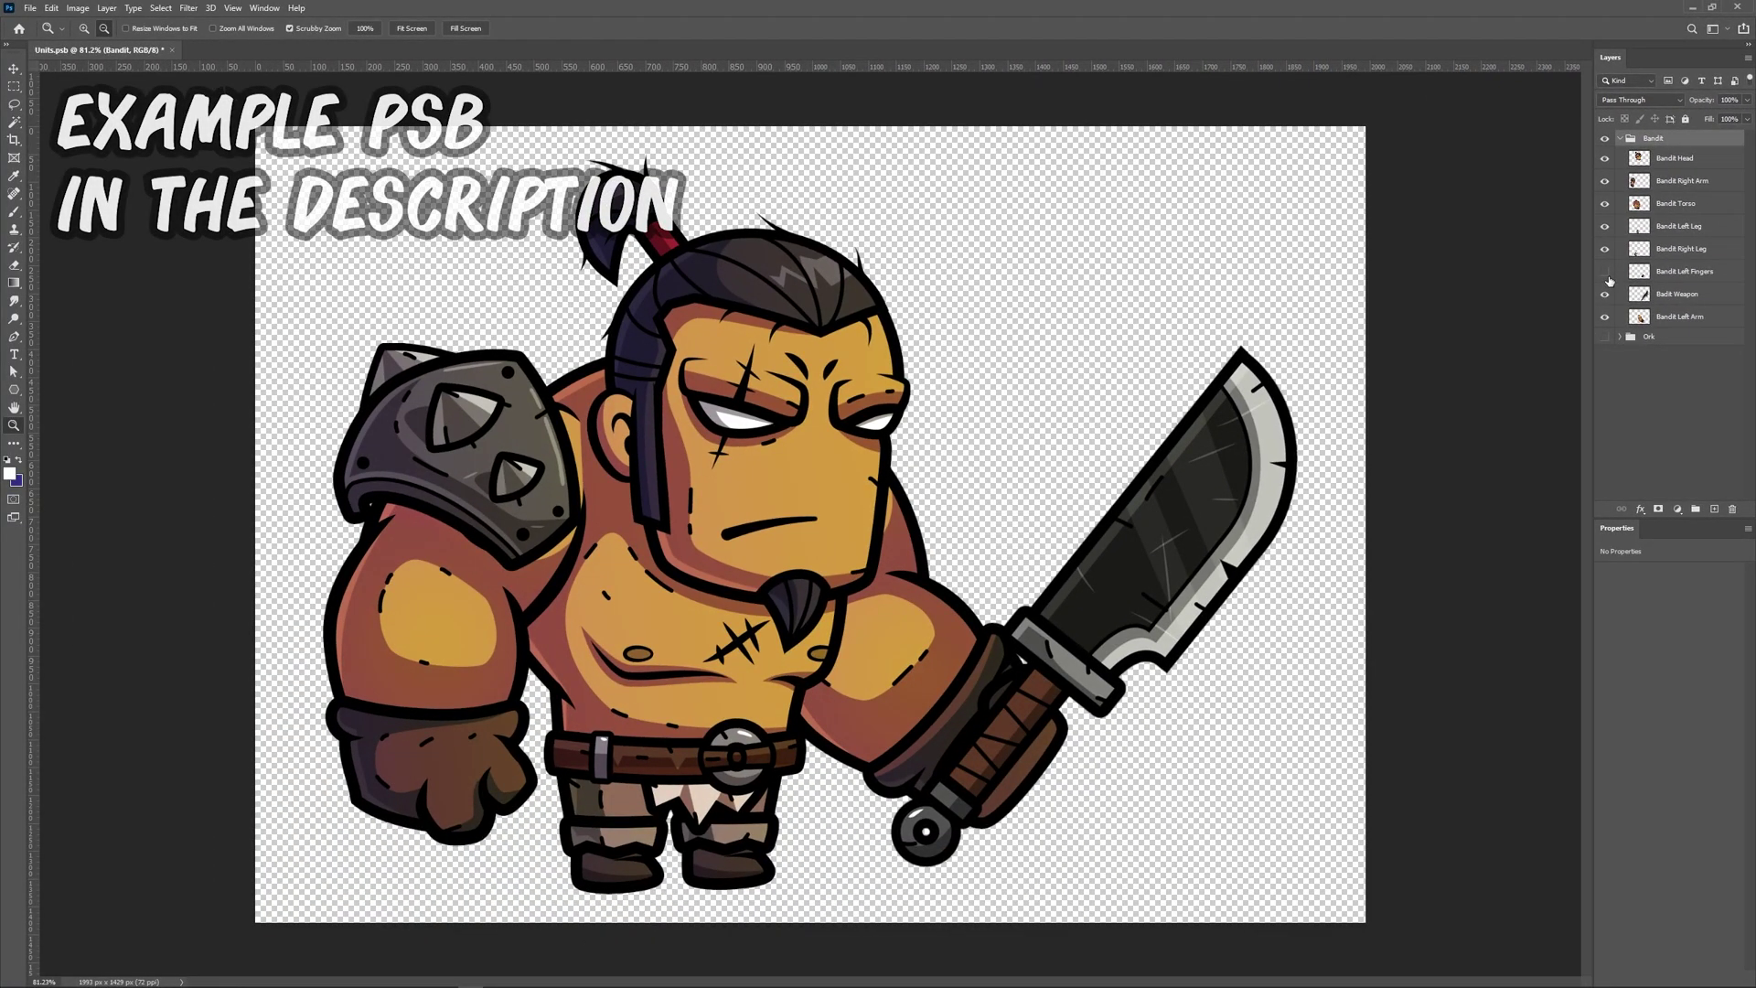
click(1607, 272)
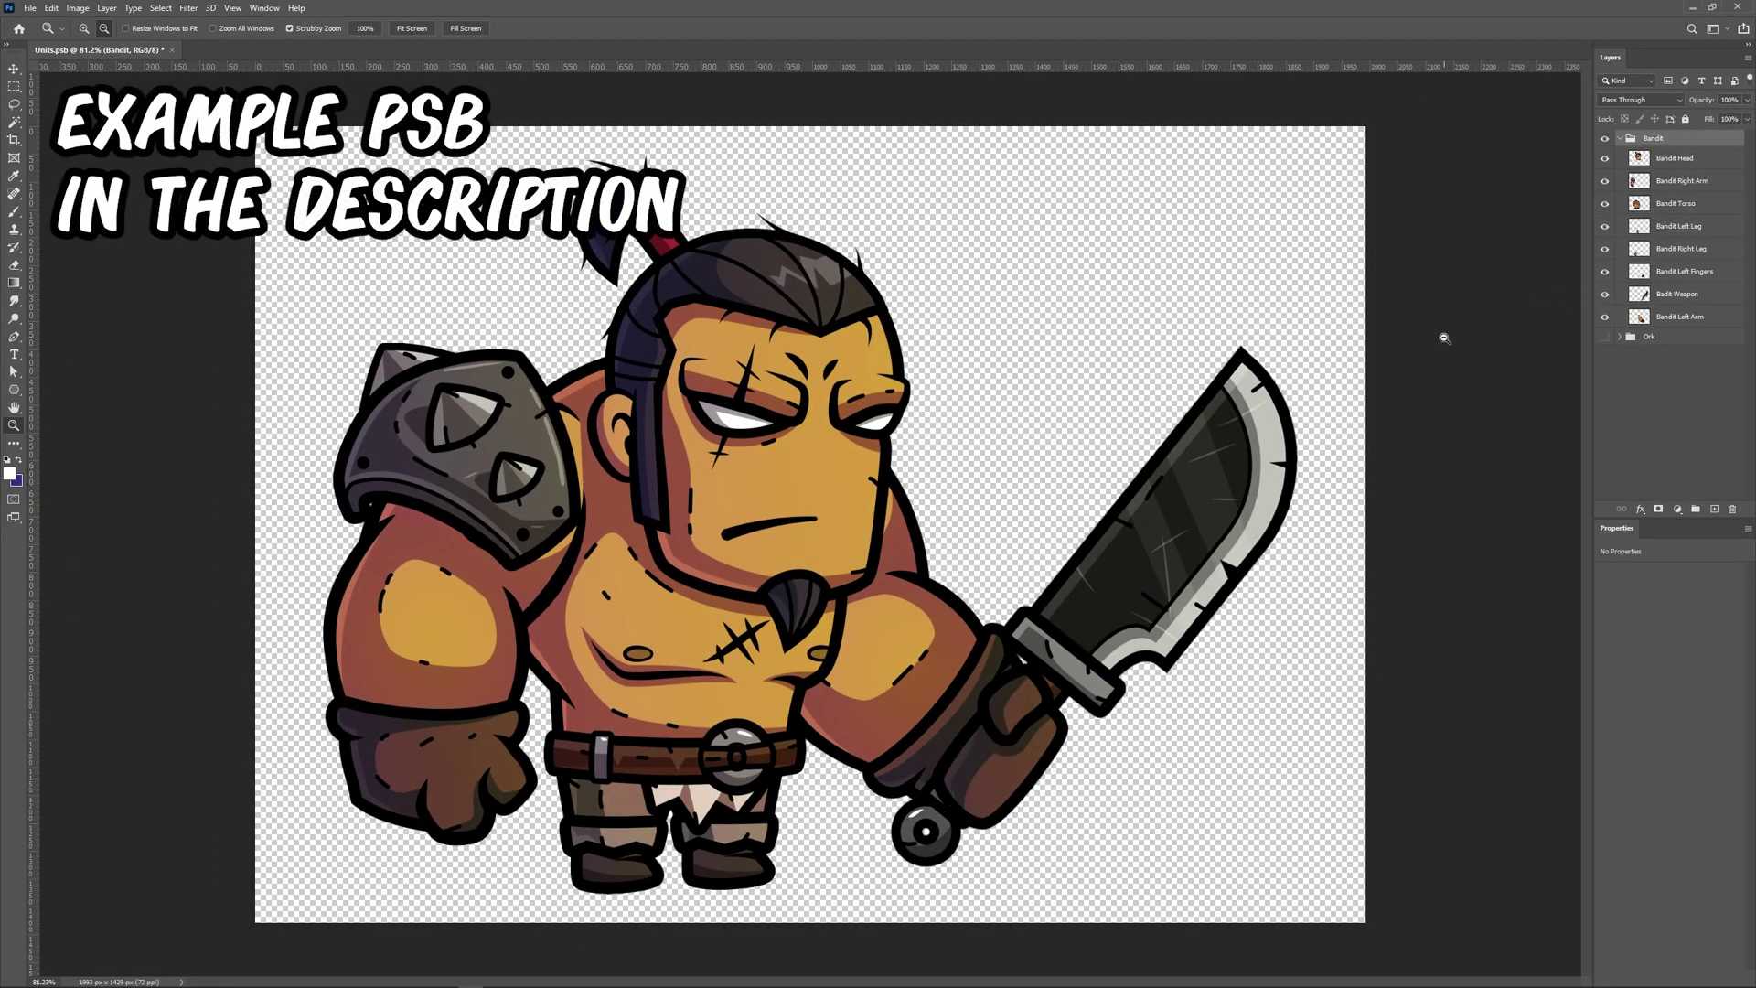
Step: Show the Ork group, hide the Bandit group, and expand the Ork's layer list
click(1620, 140)
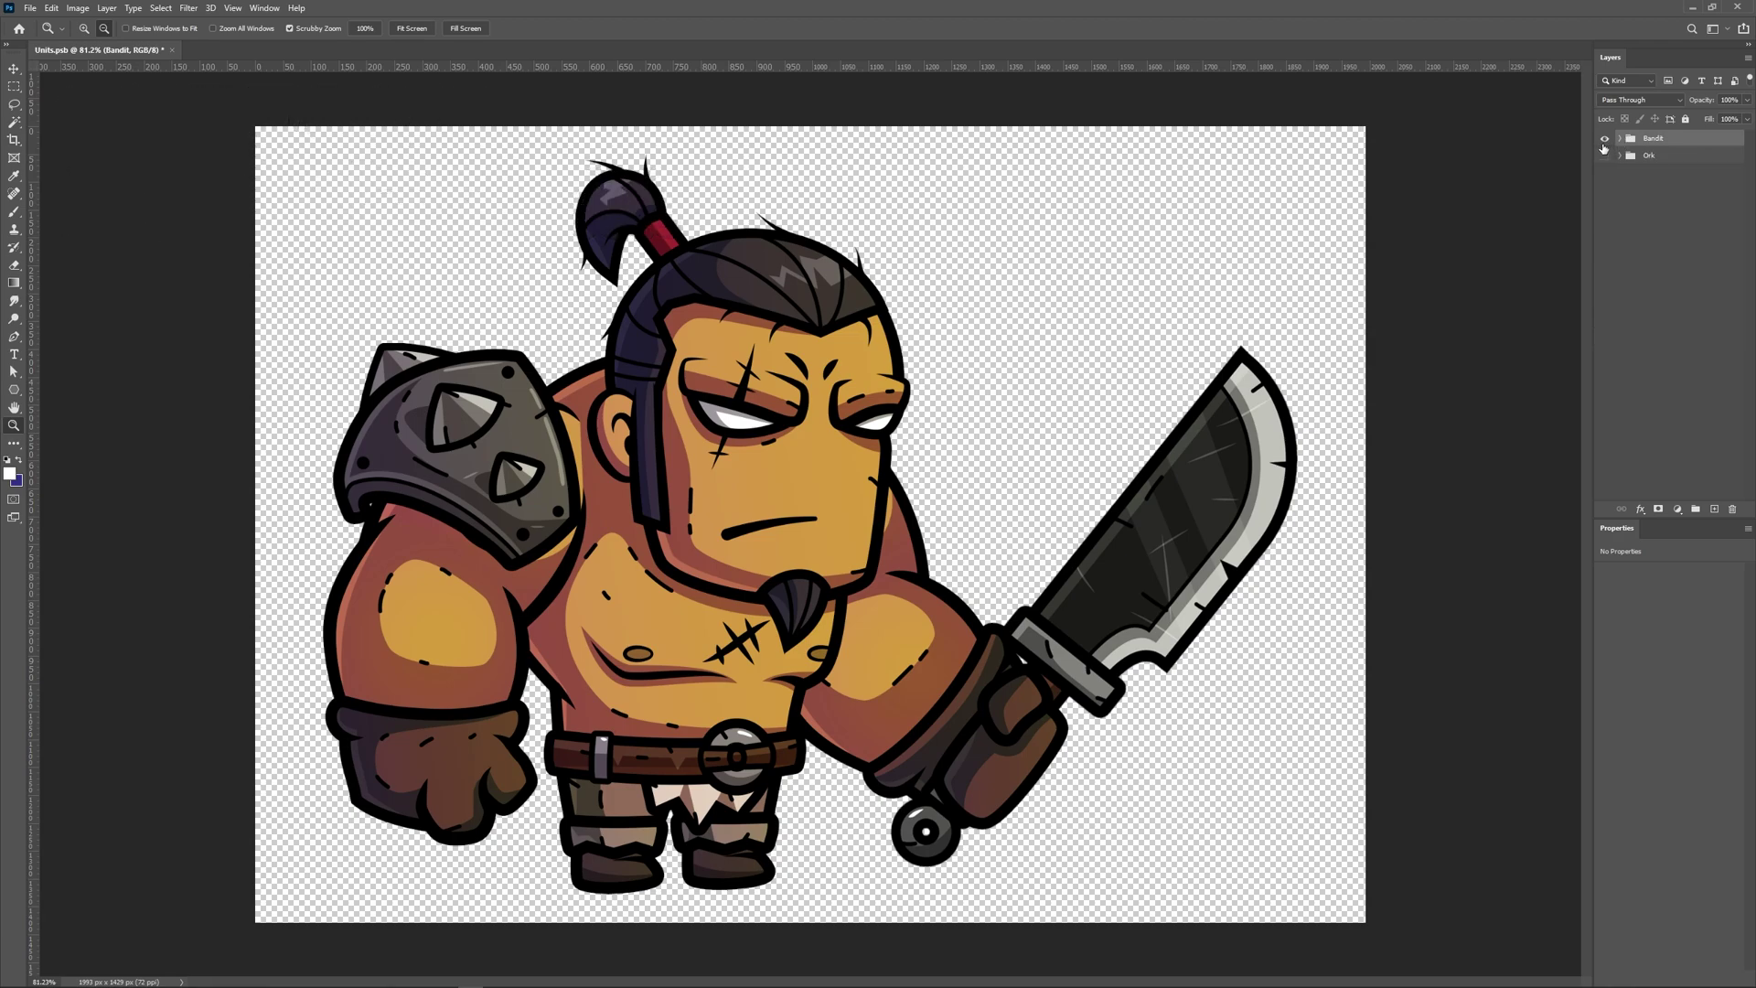
click(1604, 154)
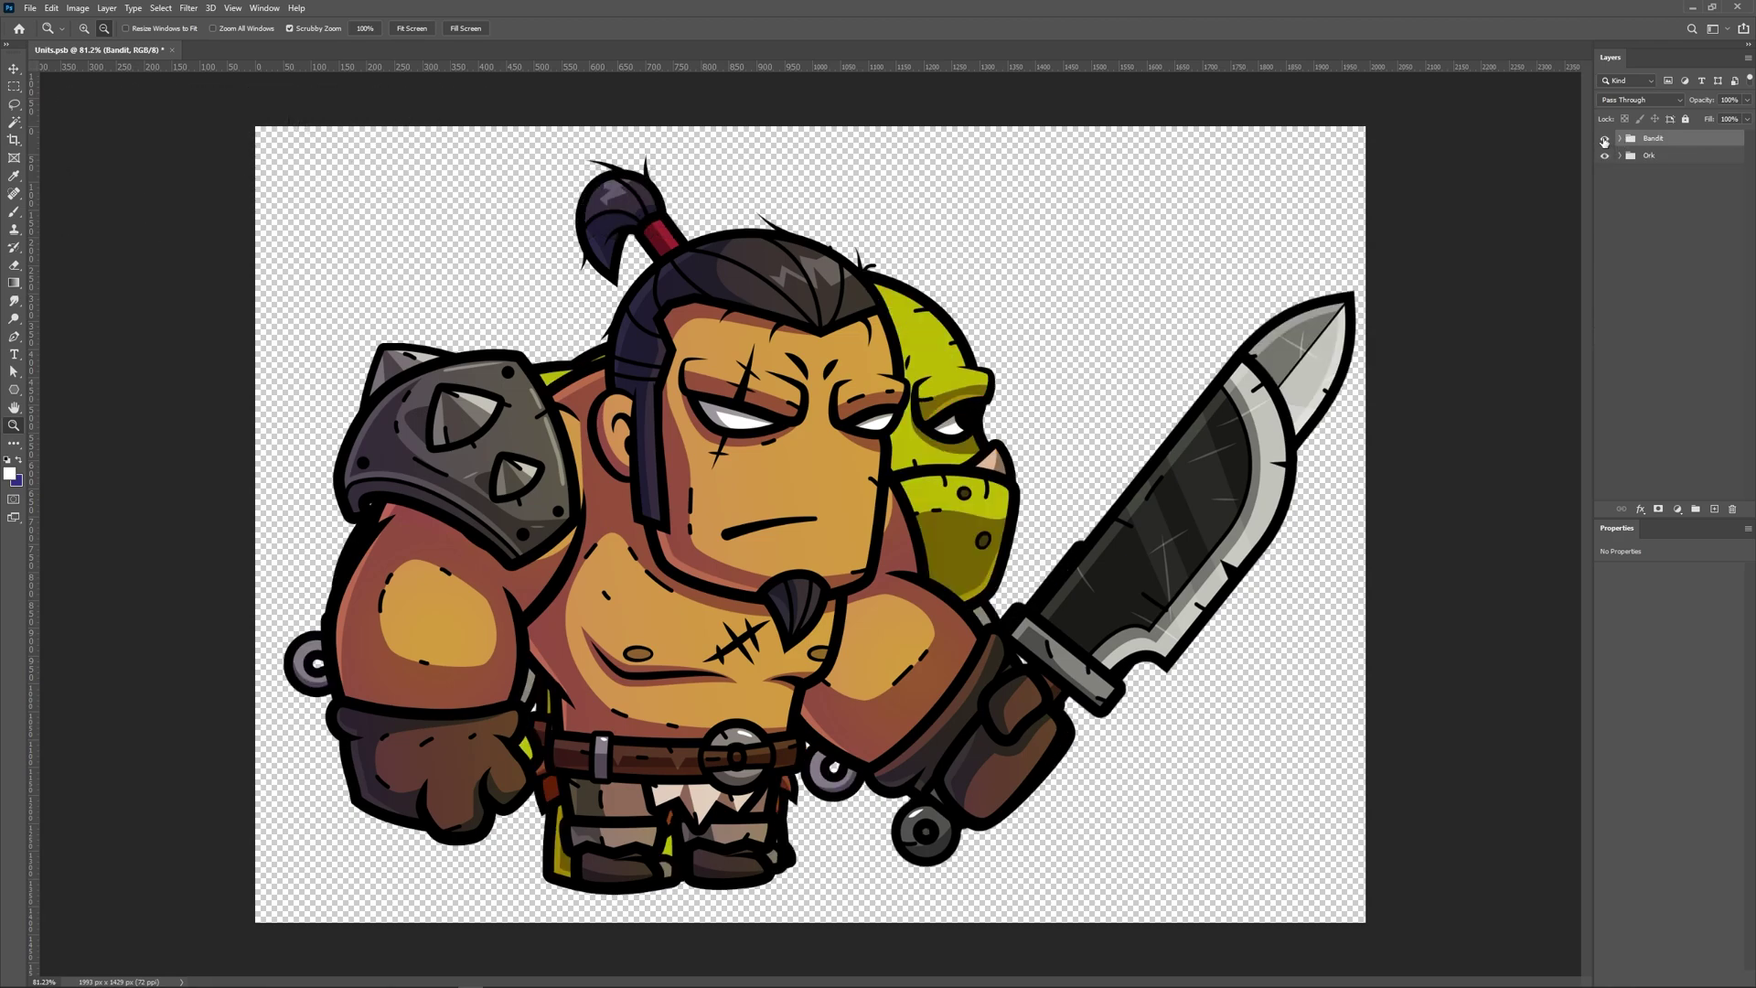
click(1604, 139)
click(1622, 157)
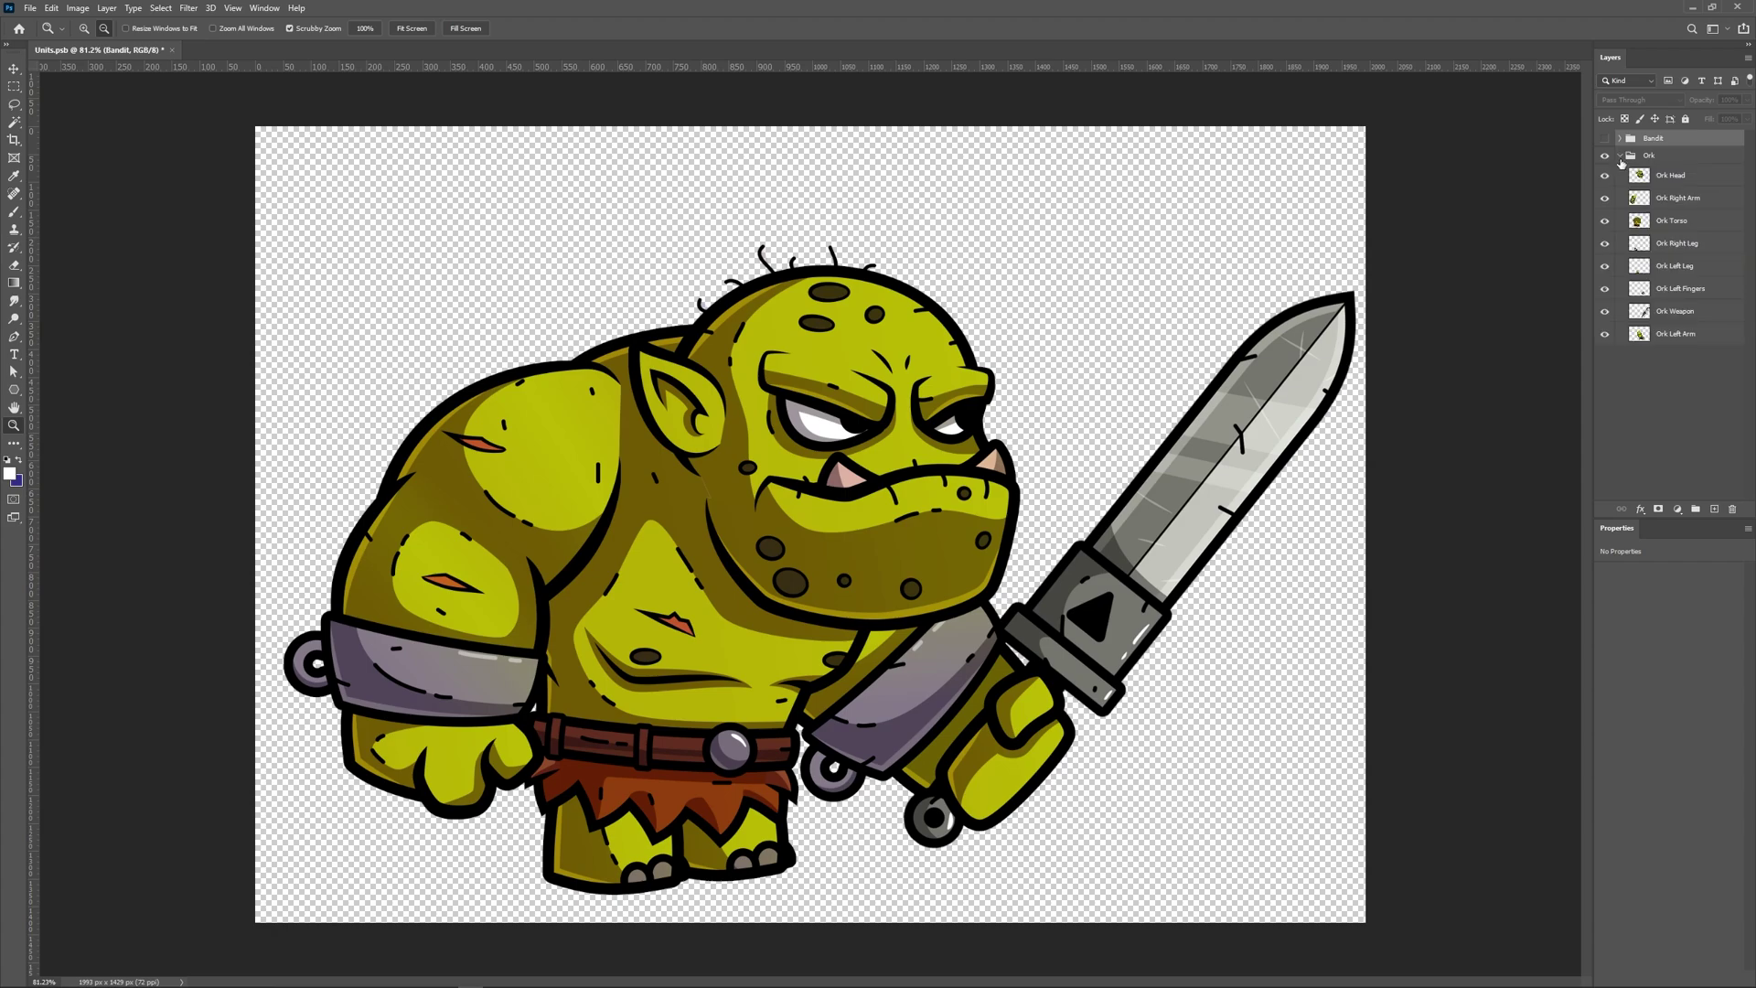
Step: Toggle the Ork's Head, Right Arm, Torso, Legs, Left Fingers, Weapon and Left Arm layers
click(1603, 176)
click(1603, 197)
click(1604, 221)
click(1603, 243)
click(1603, 265)
click(1604, 288)
click(1604, 311)
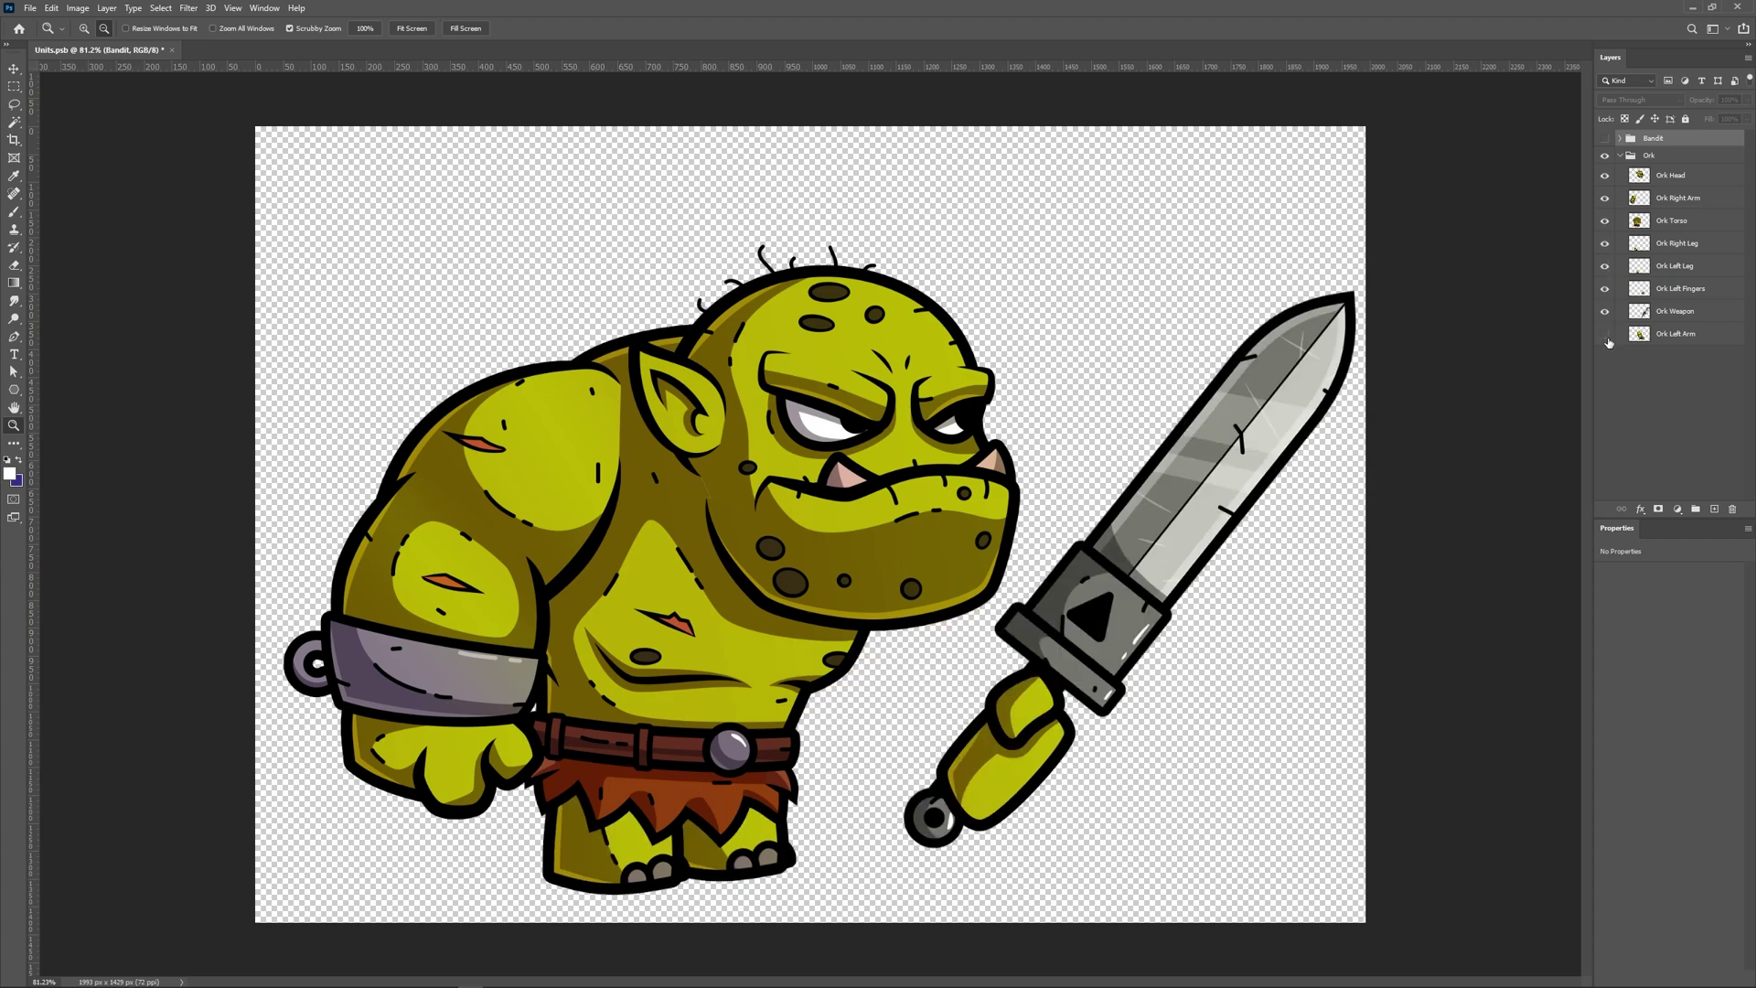
click(1605, 333)
Step: Make the Bandit group visible and expanded, with a taller Layers panel
click(1604, 138)
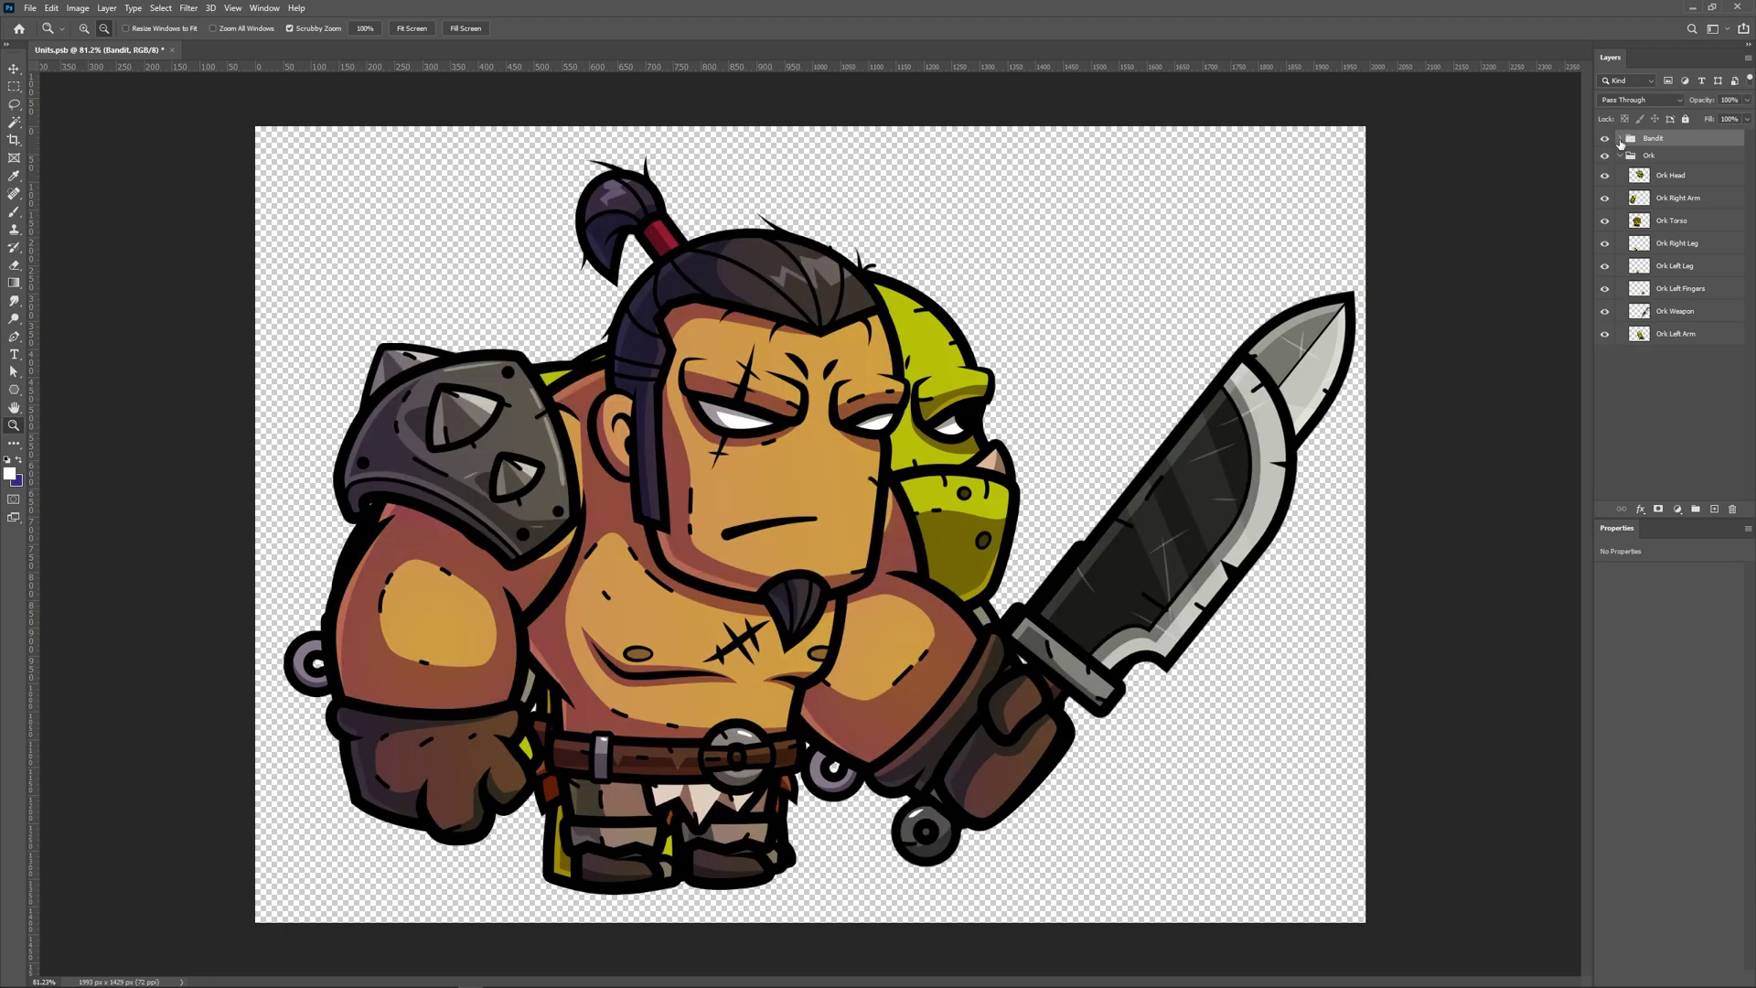
click(1621, 140)
drag(1670, 517, 1668, 600)
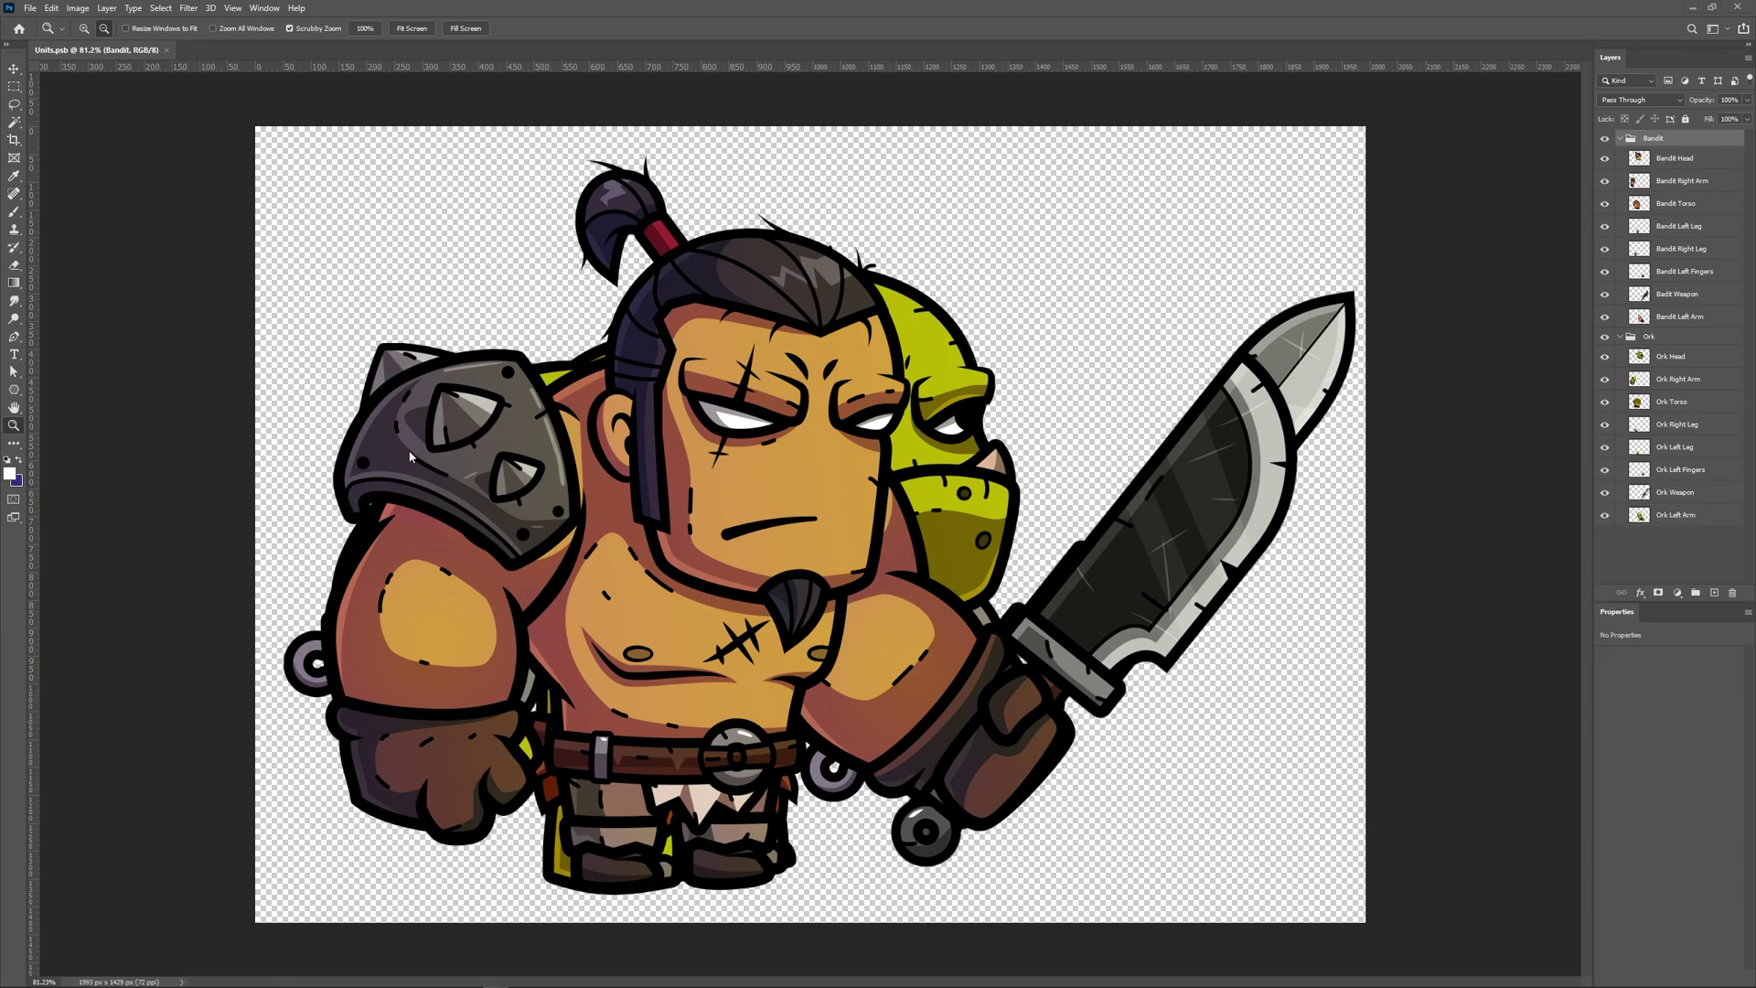
Step: Save the document as Units.psb (Large Document Format) in Assets/Sprites
click(27, 14)
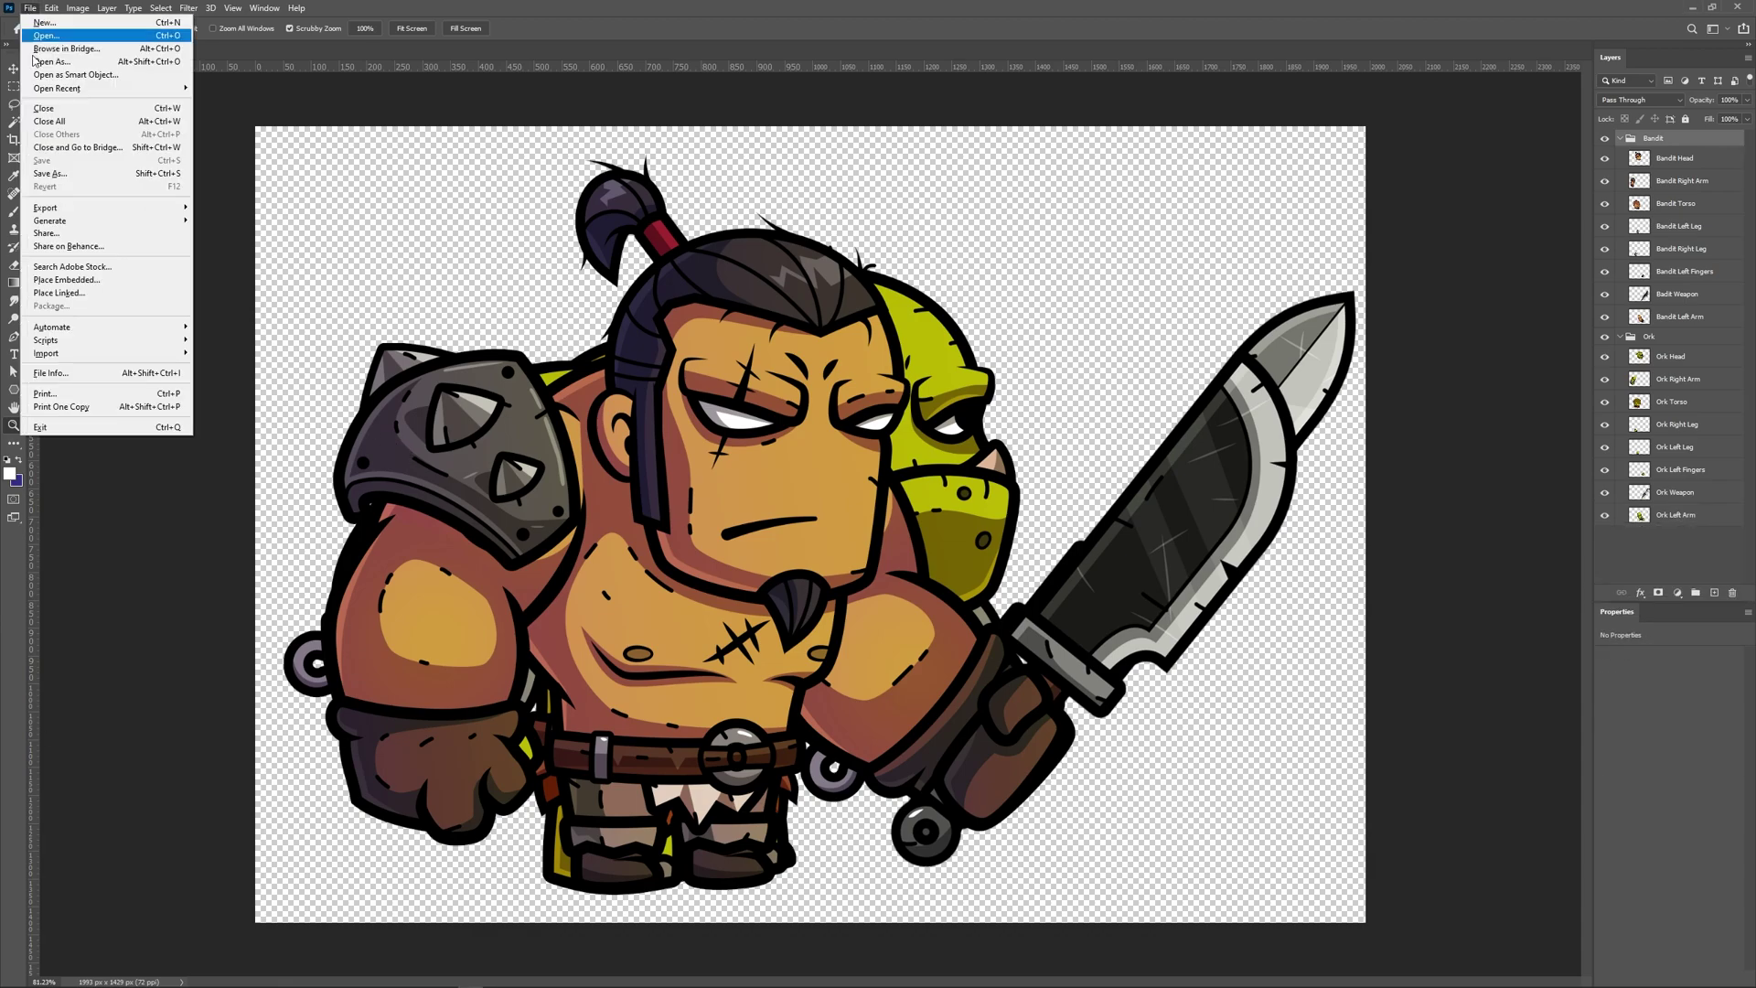
click(63, 172)
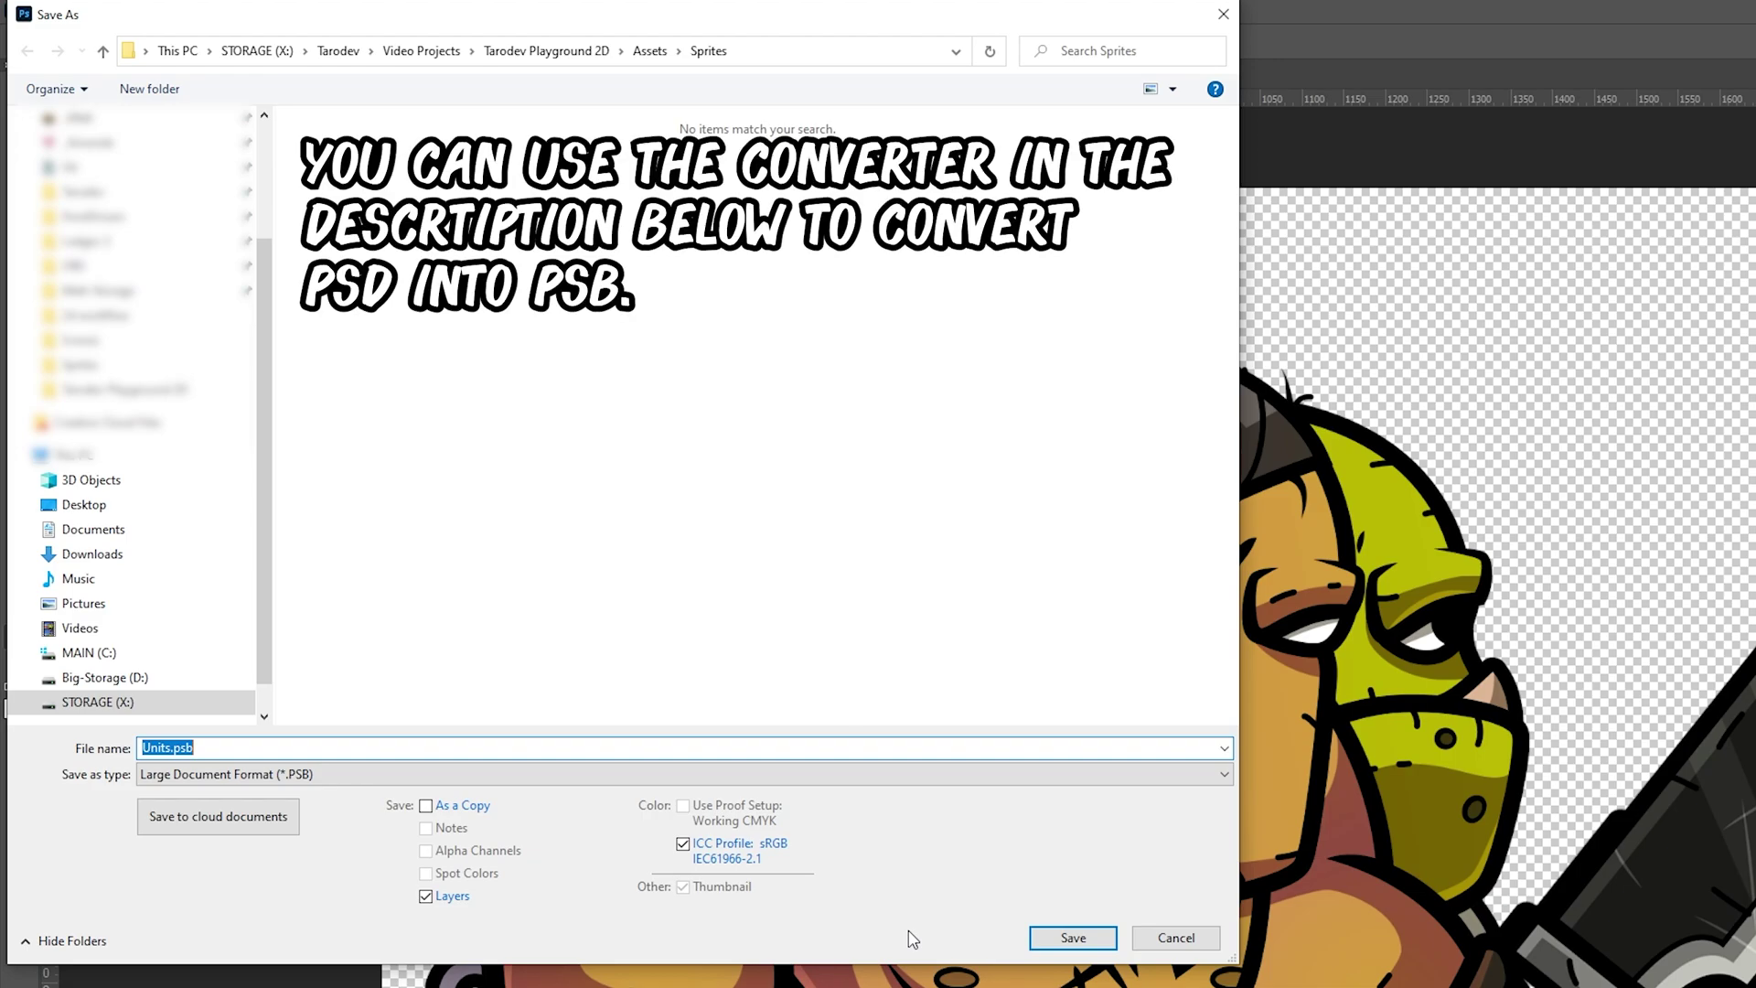
click(1075, 938)
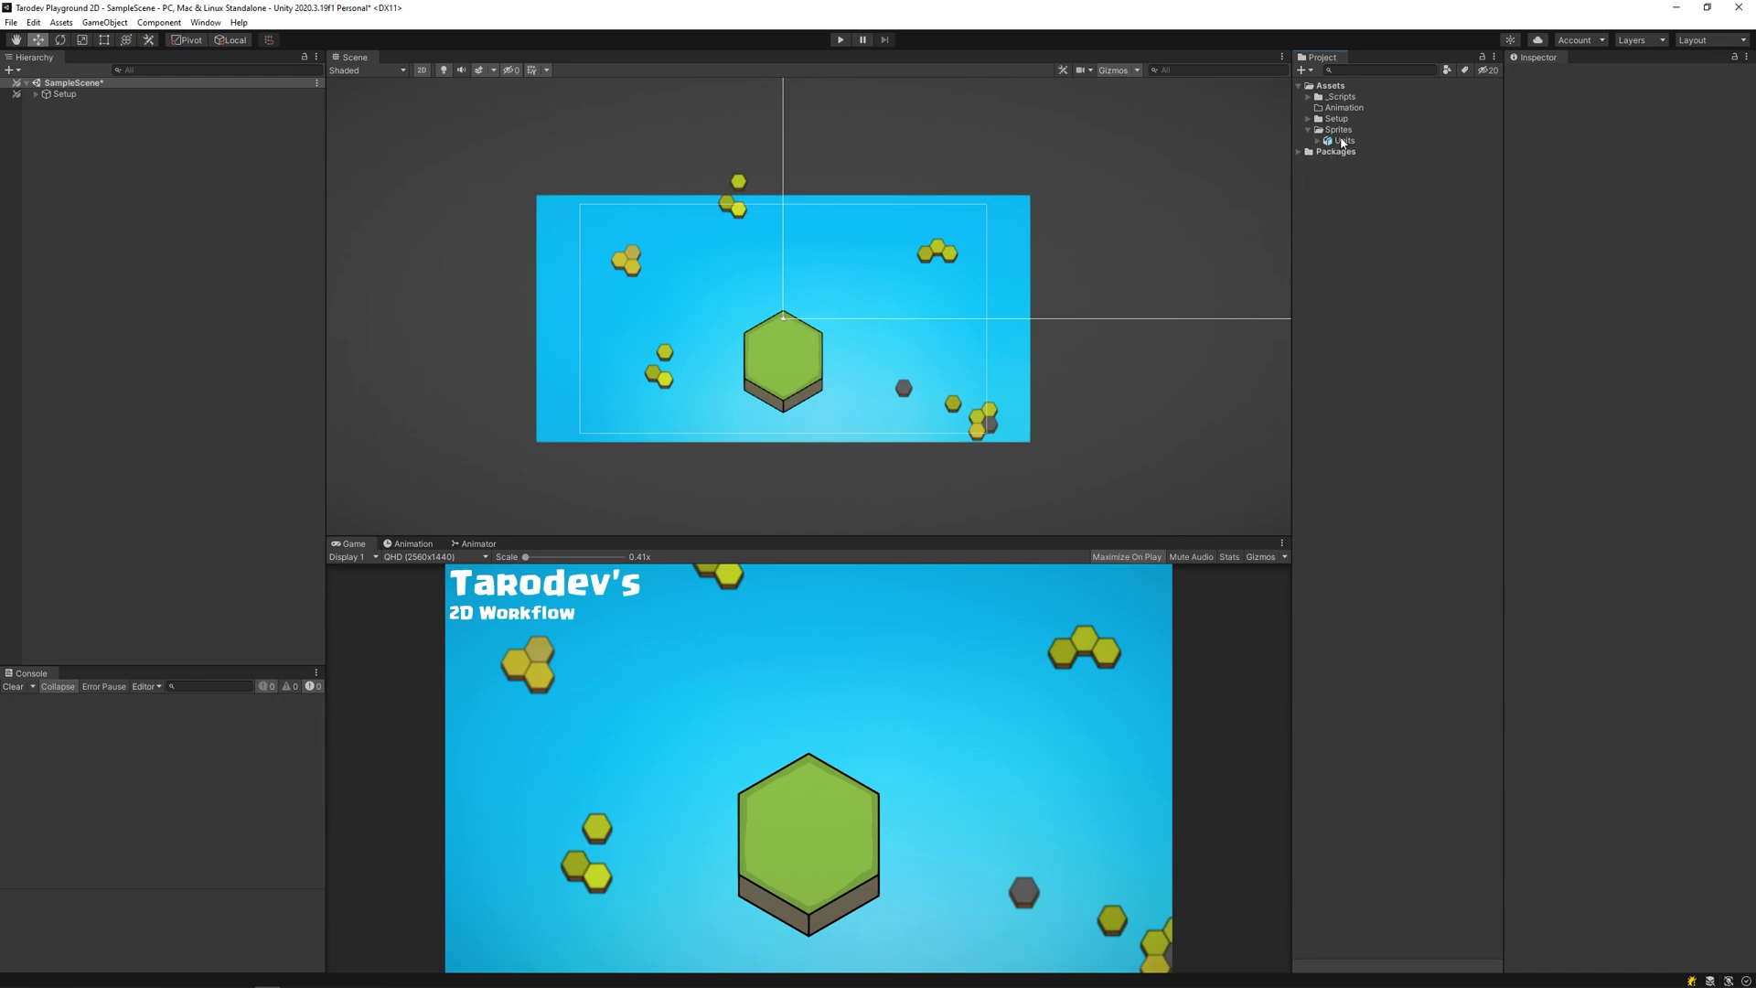
Step: Drop Units.psb into the scene, set 250 pixels per unit, and move it onto the hexagon
drag(1340, 141, 828, 439)
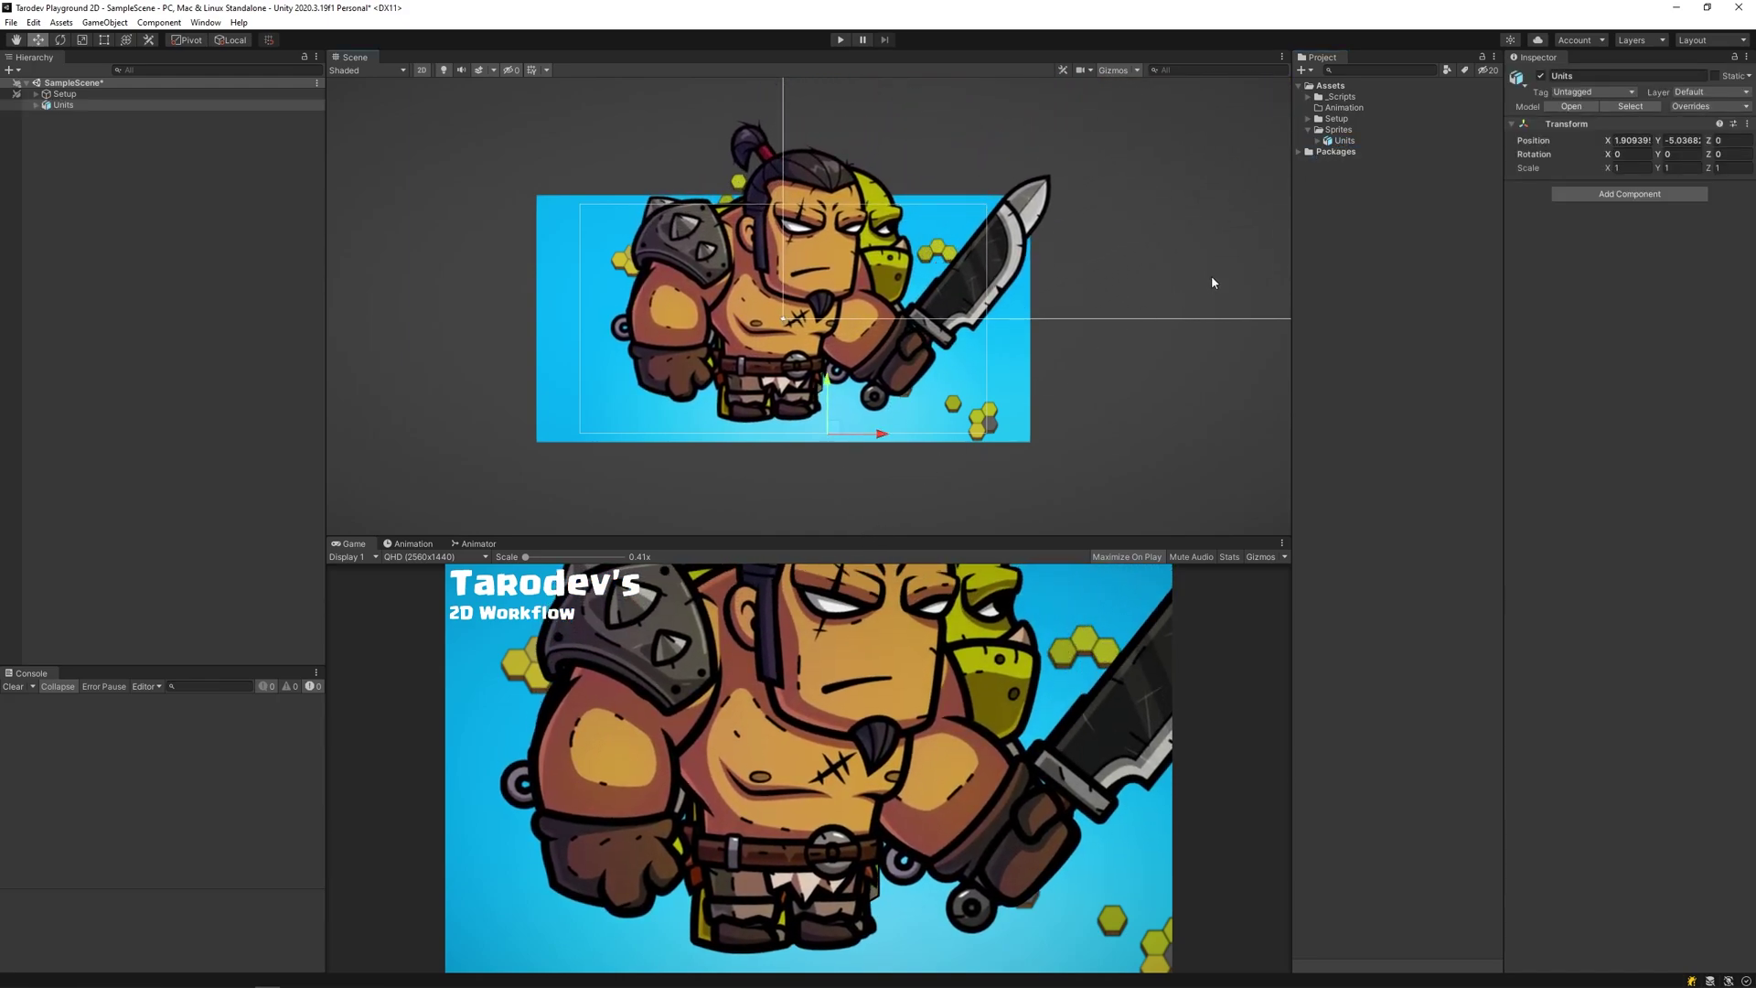
click(1341, 141)
click(1674, 137)
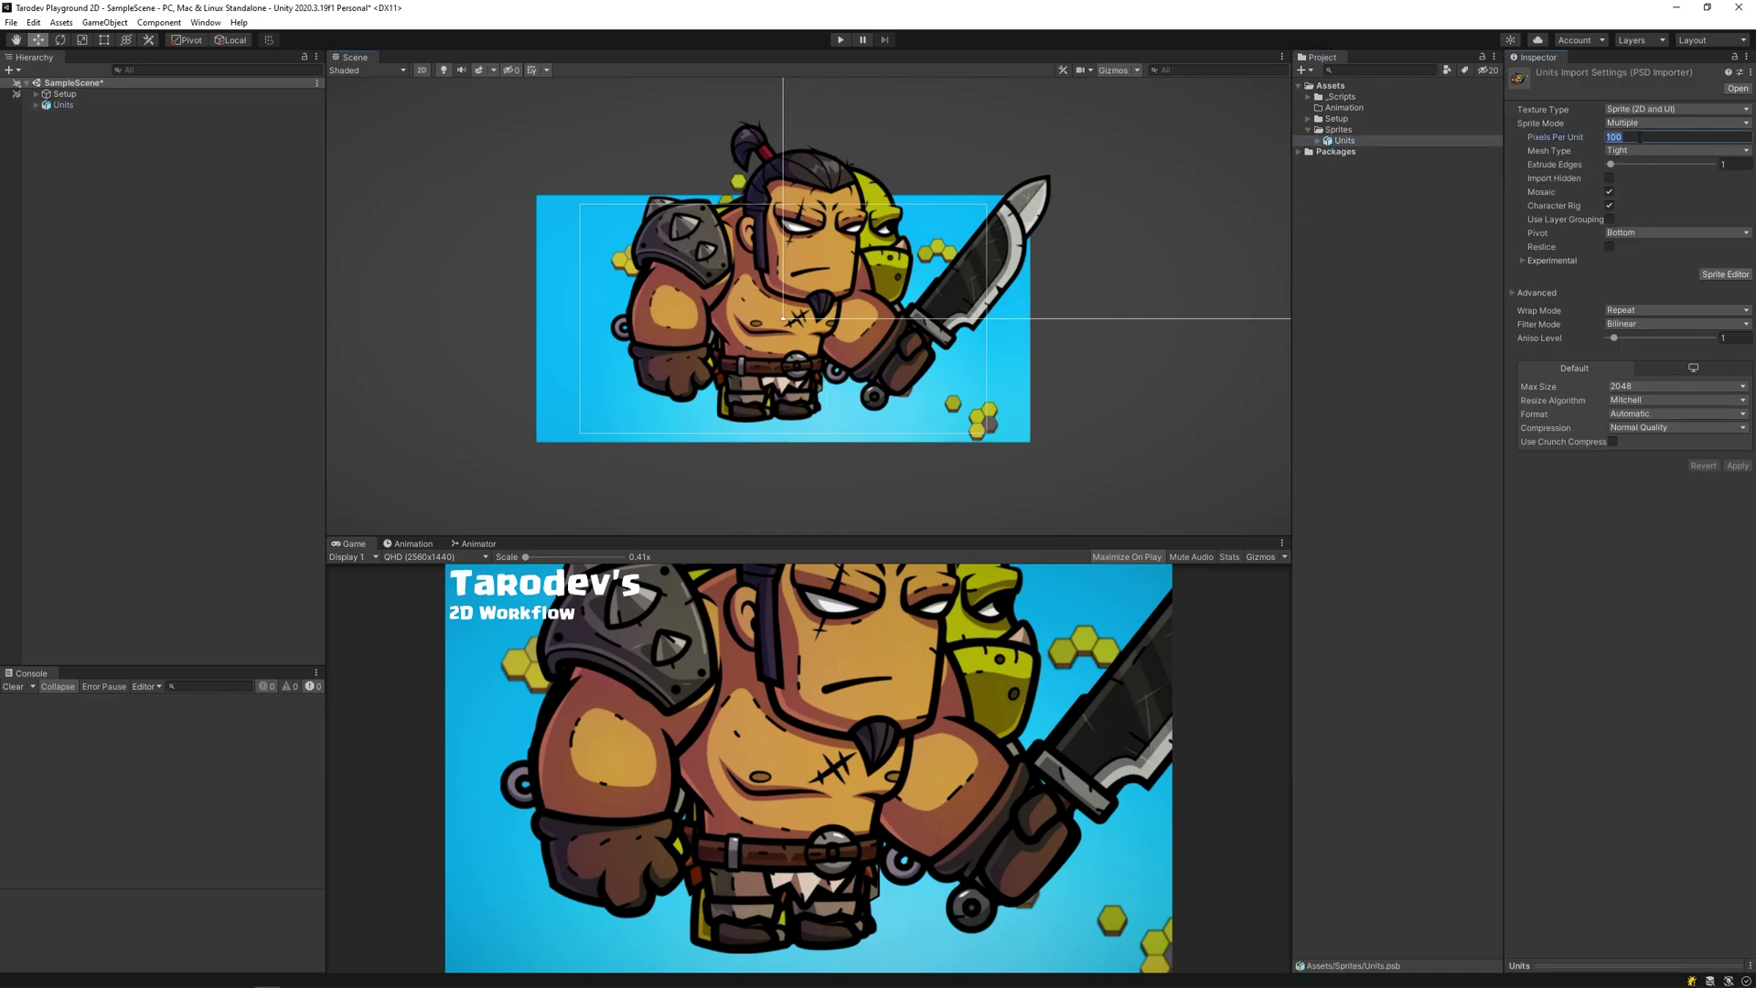
text(250)
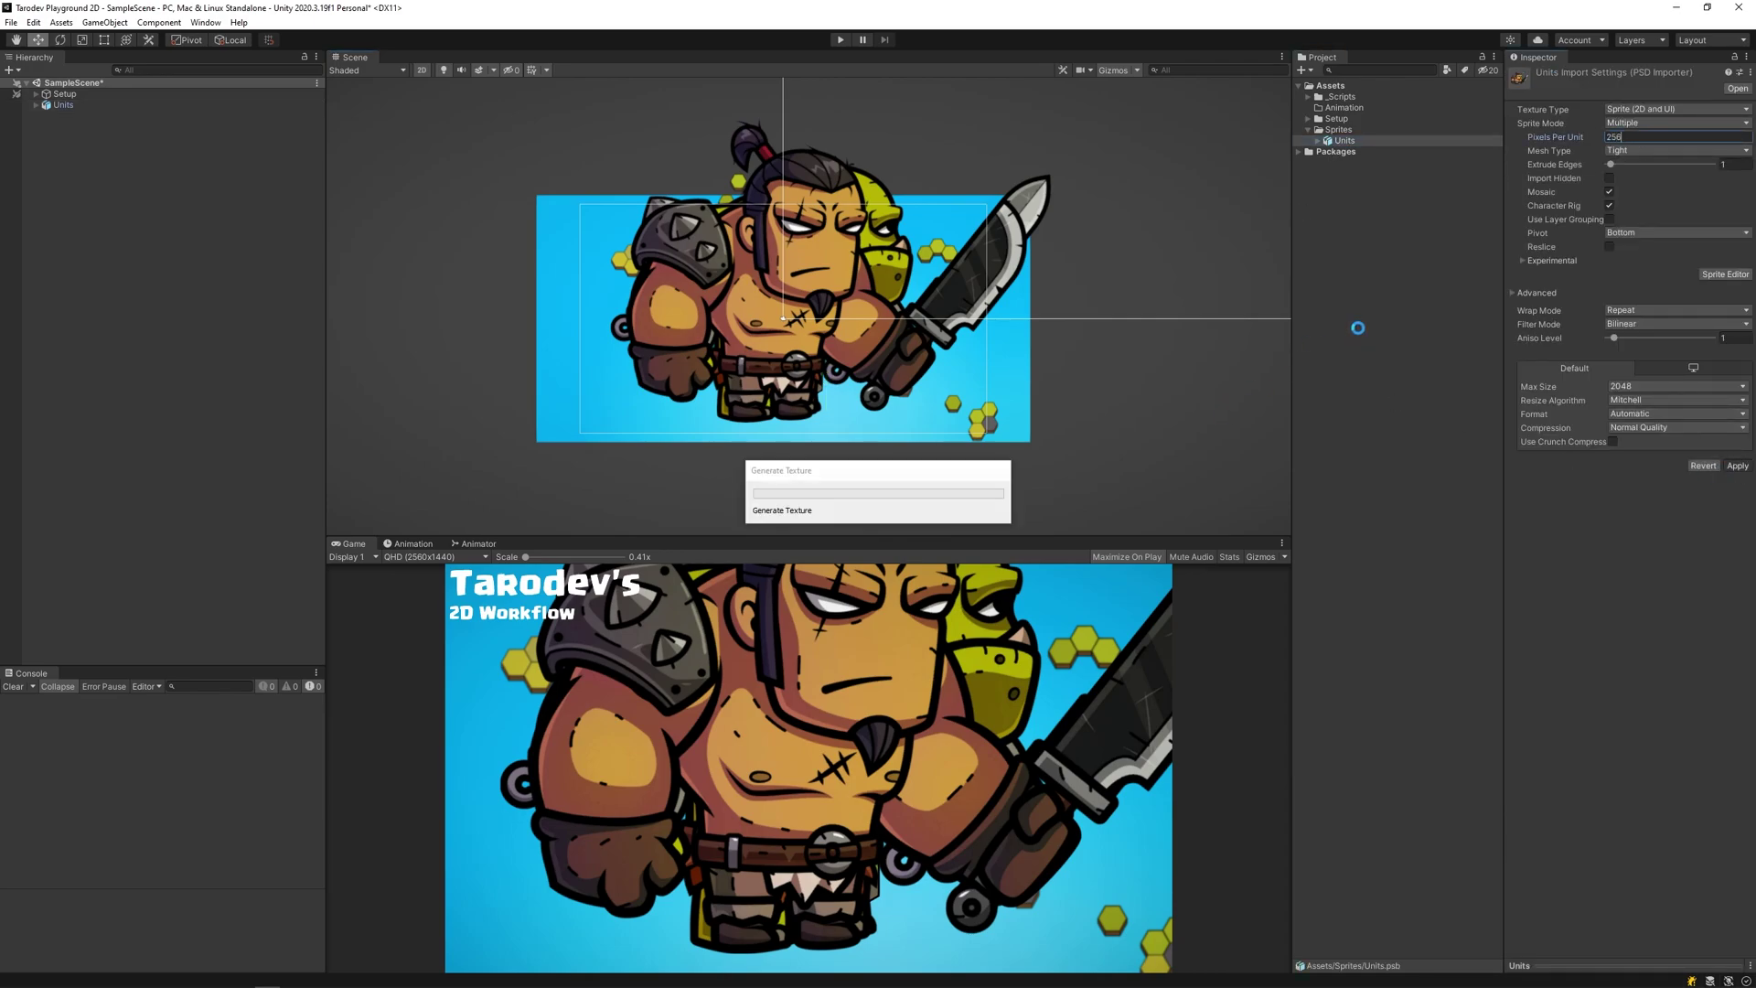
click(63, 106)
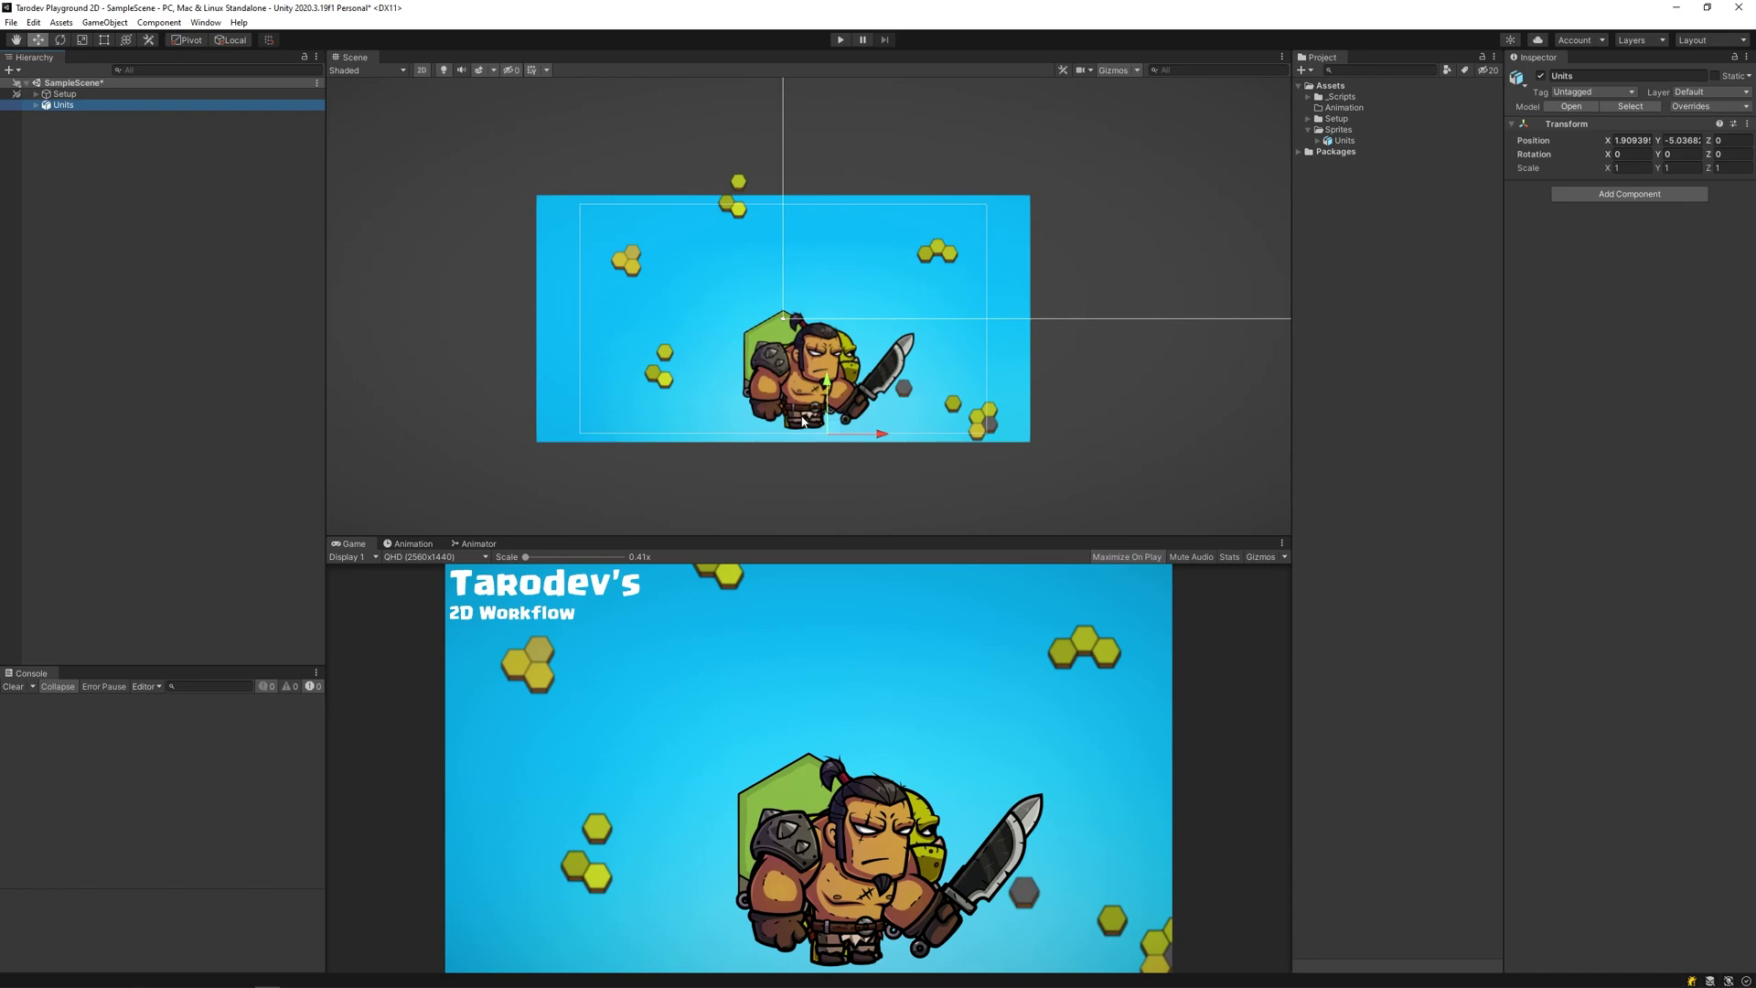
mouse_move(803, 420)
mouse_down()
mouse_move(812, 371)
mouse_move(893, 399)
mouse_up()
Step: Open the Units sprite in the Skinning Editor and hide the Ork in Visibility
click(1344, 140)
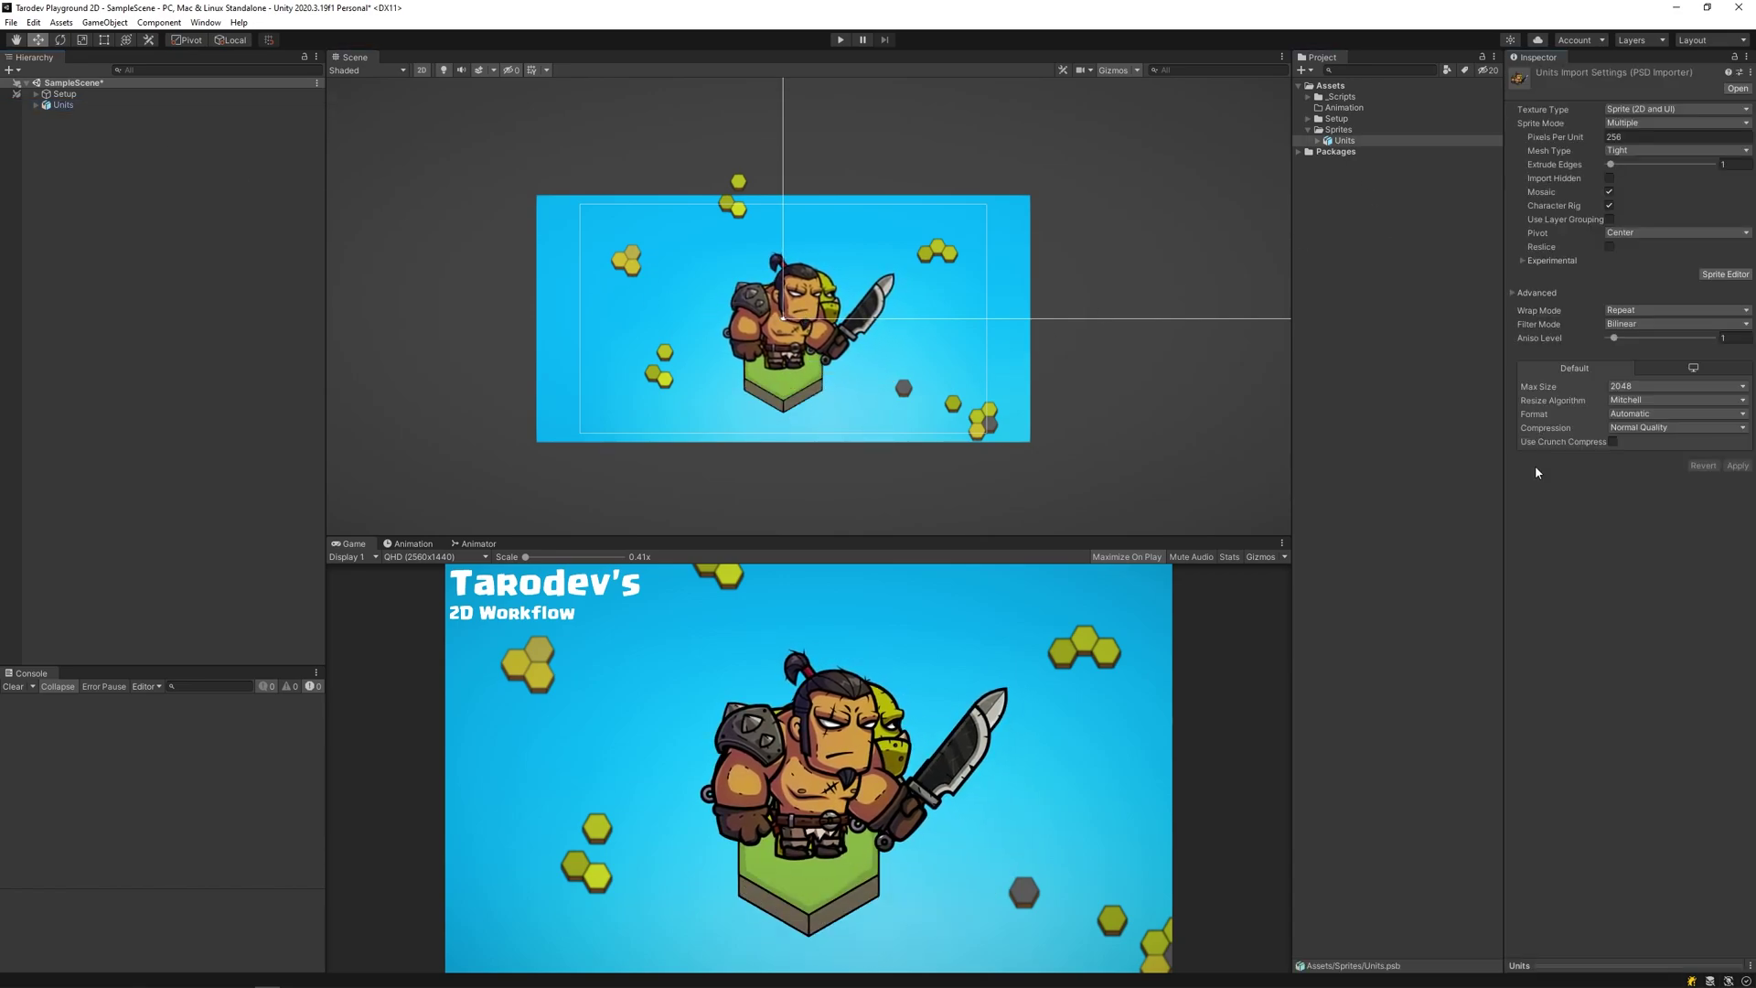
click(1726, 276)
drag(1367, 682, 1526, 864)
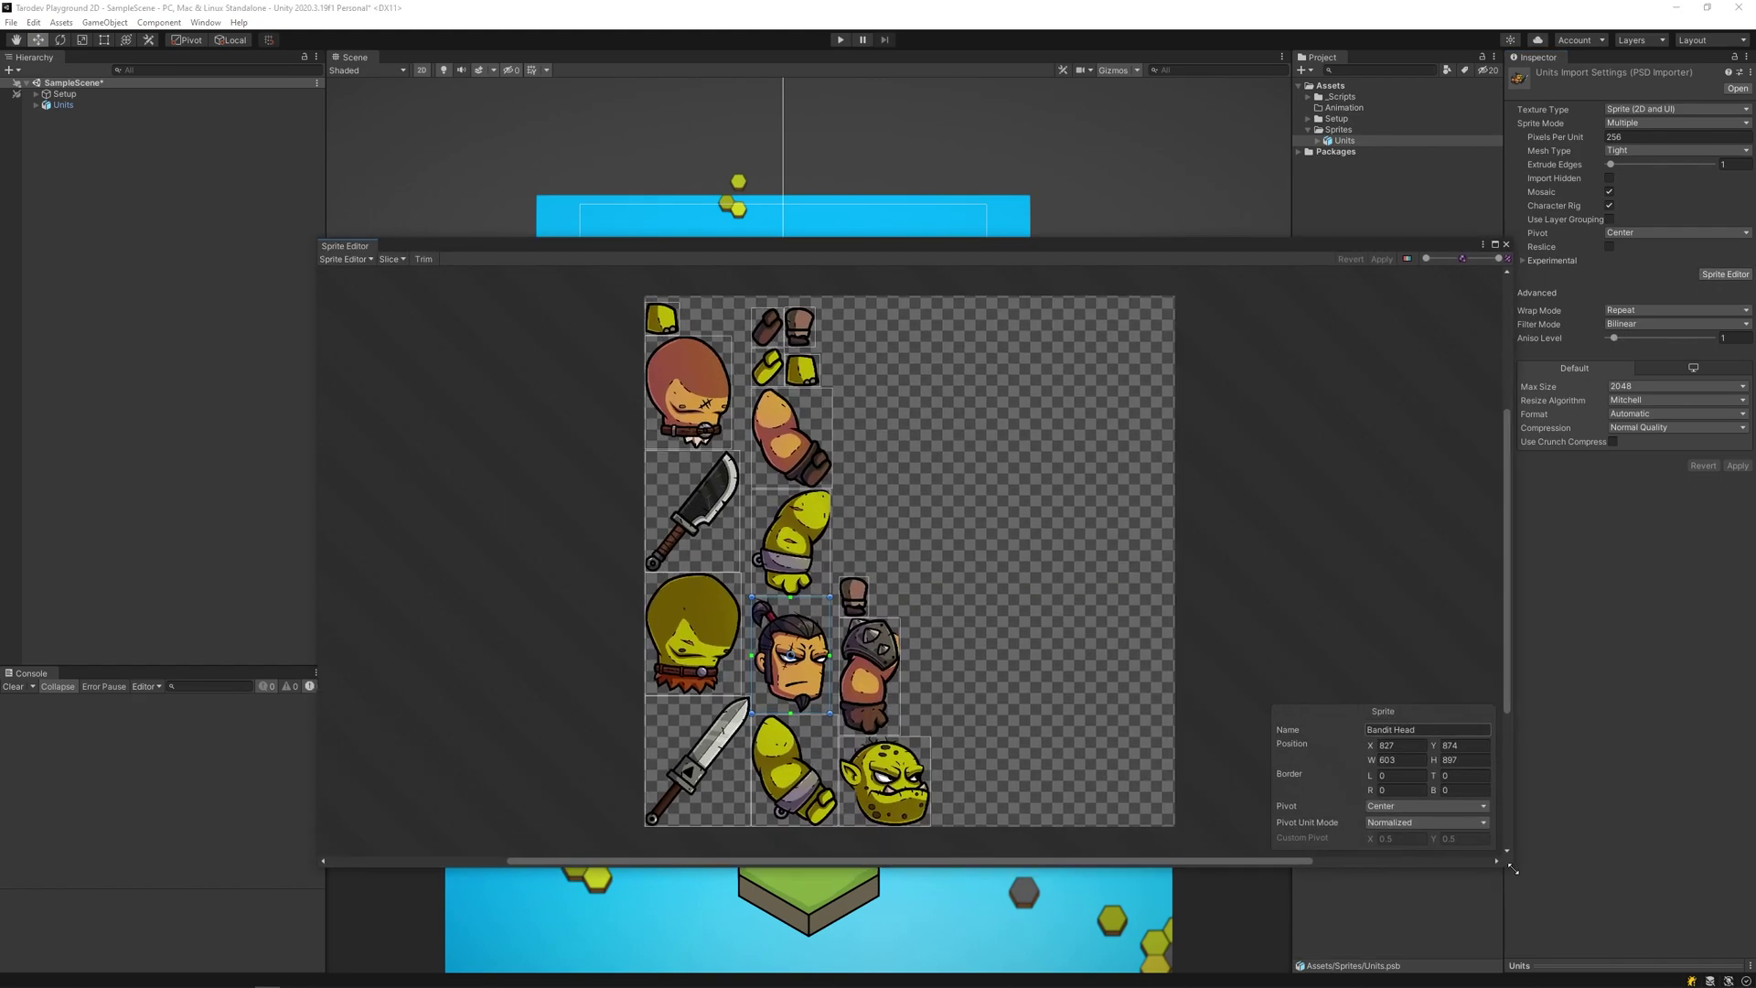
click(349, 261)
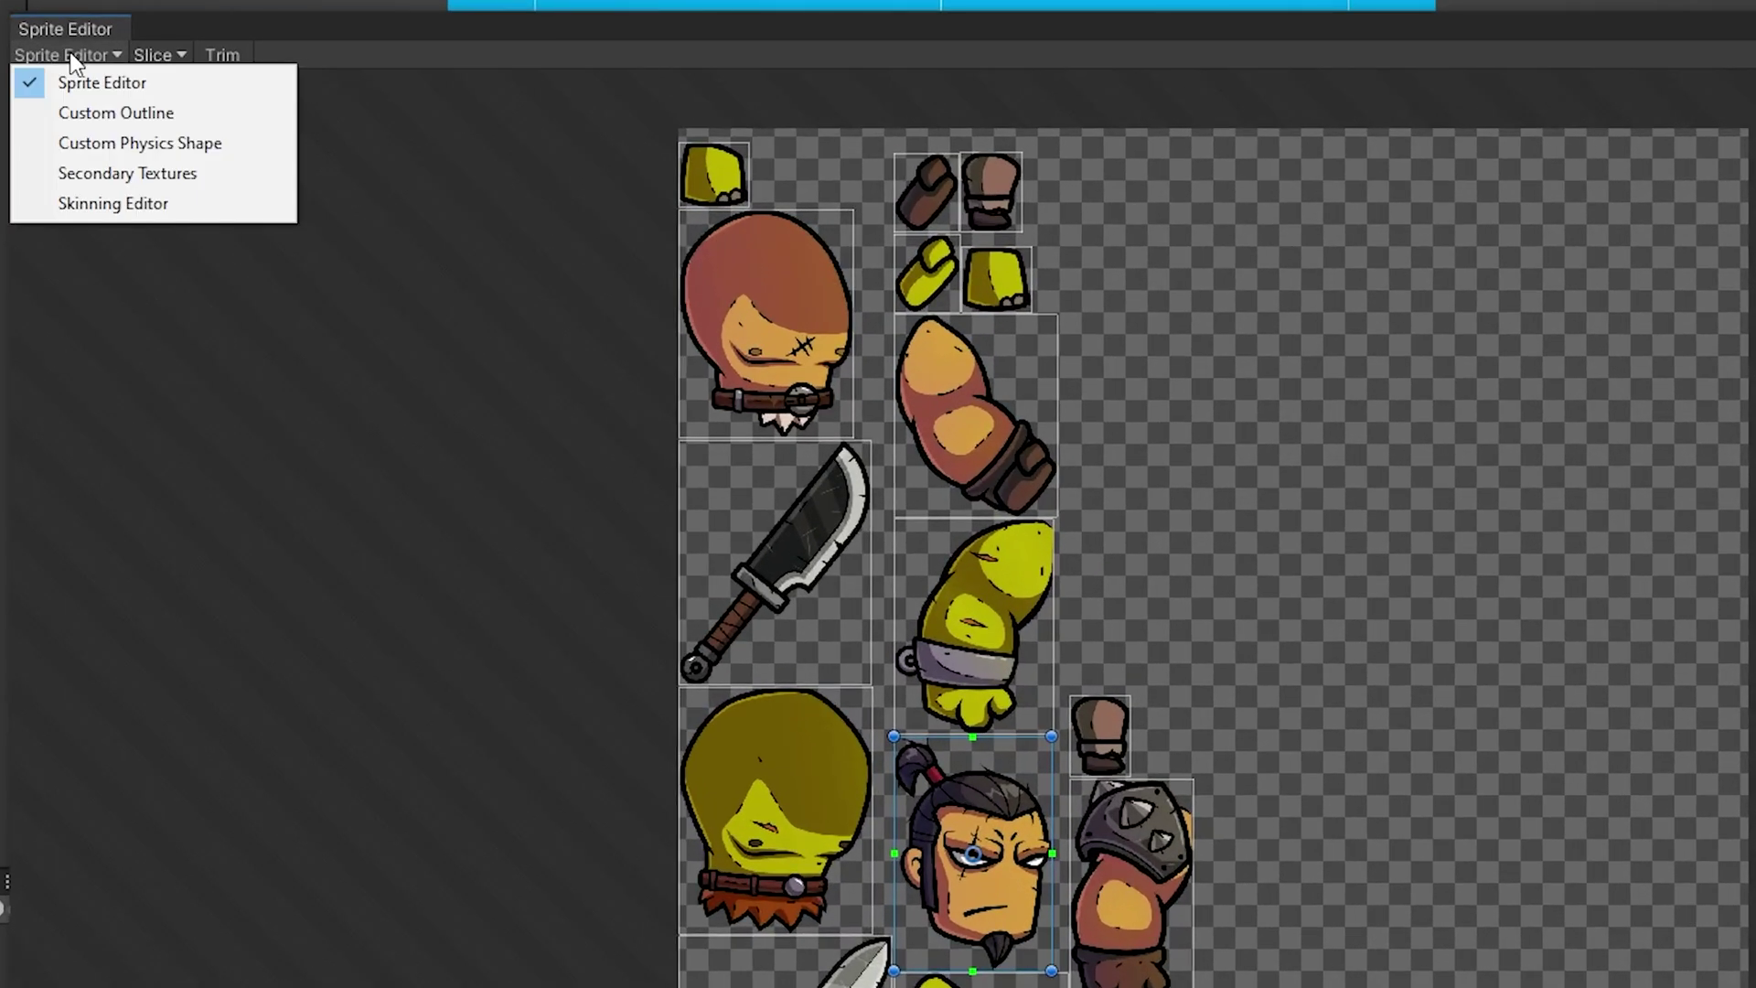
click(151, 201)
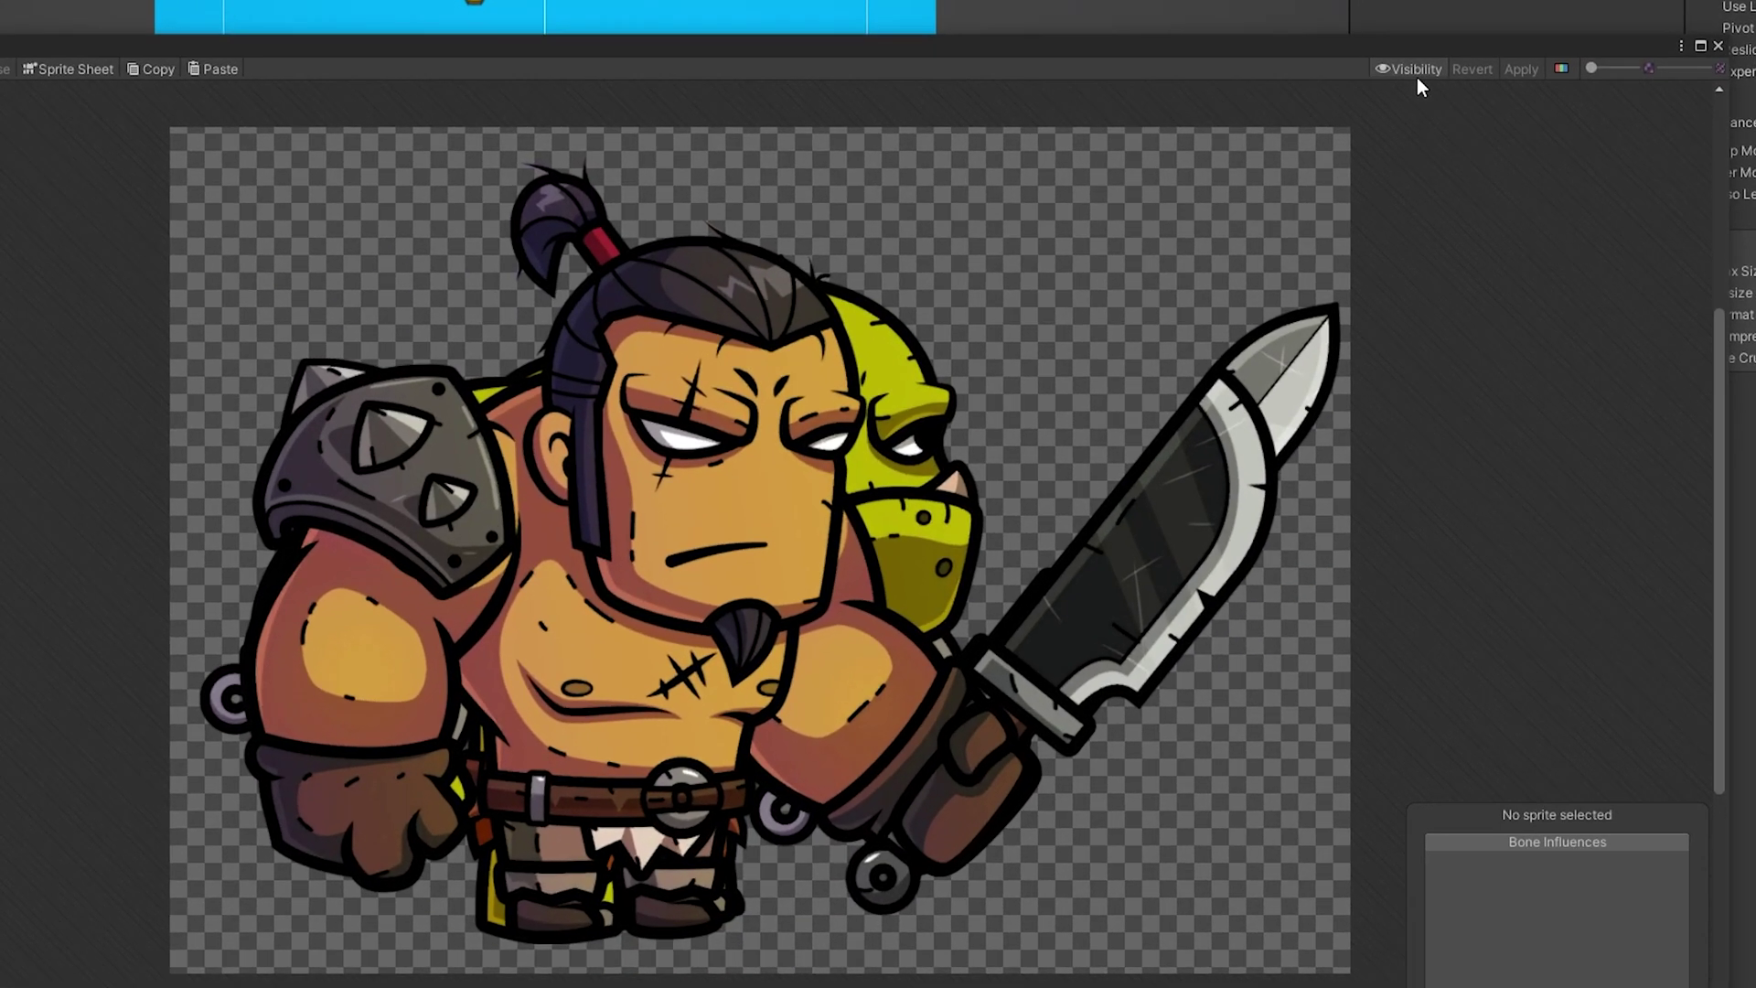
click(1447, 74)
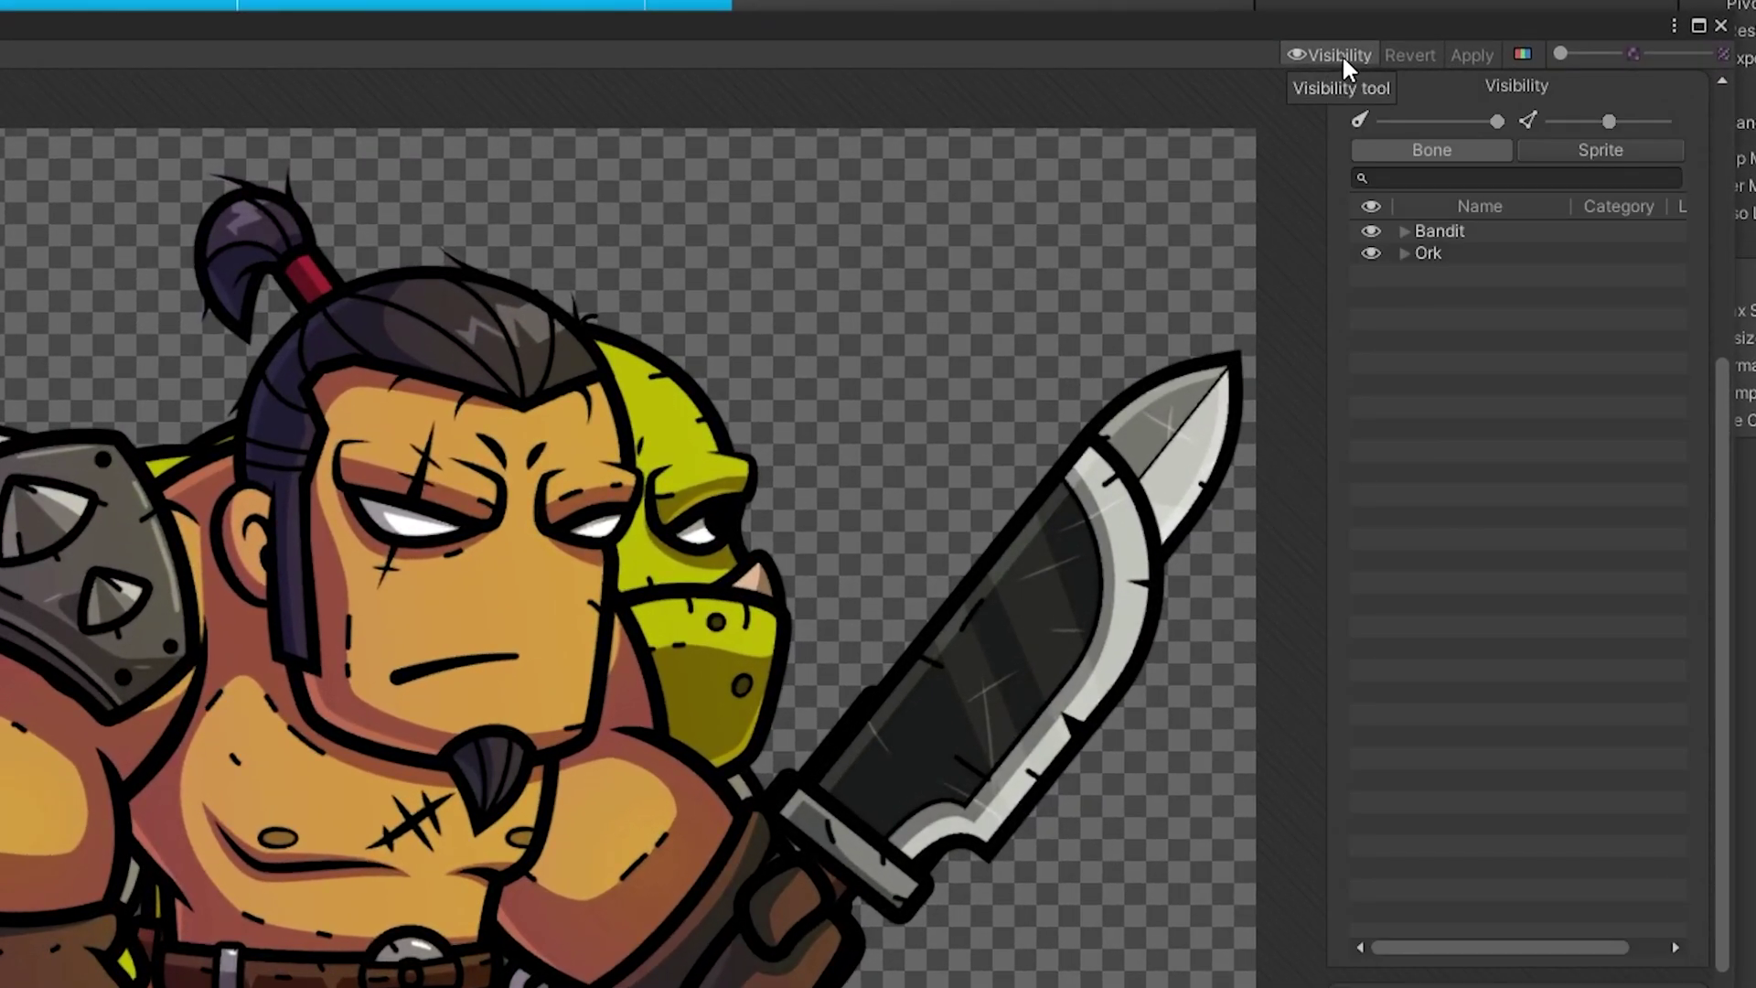
click(1371, 252)
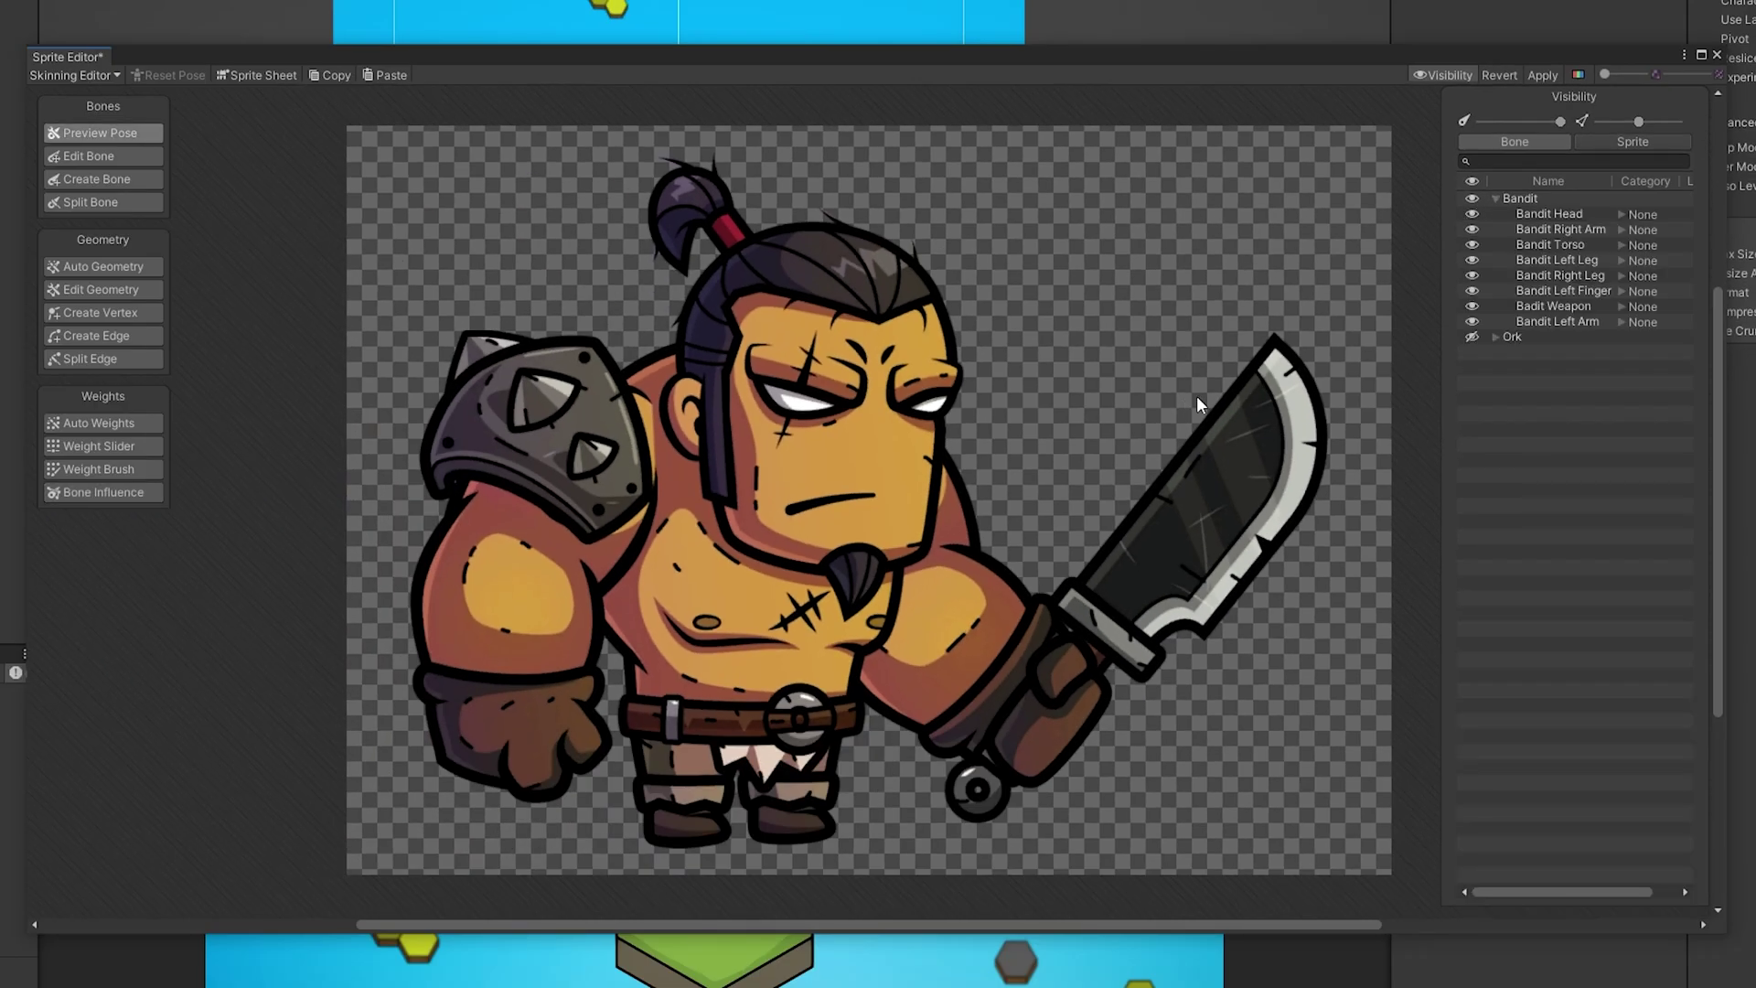
Step: Create the root and spine bones plus two-bone chains down both legs
click(112, 176)
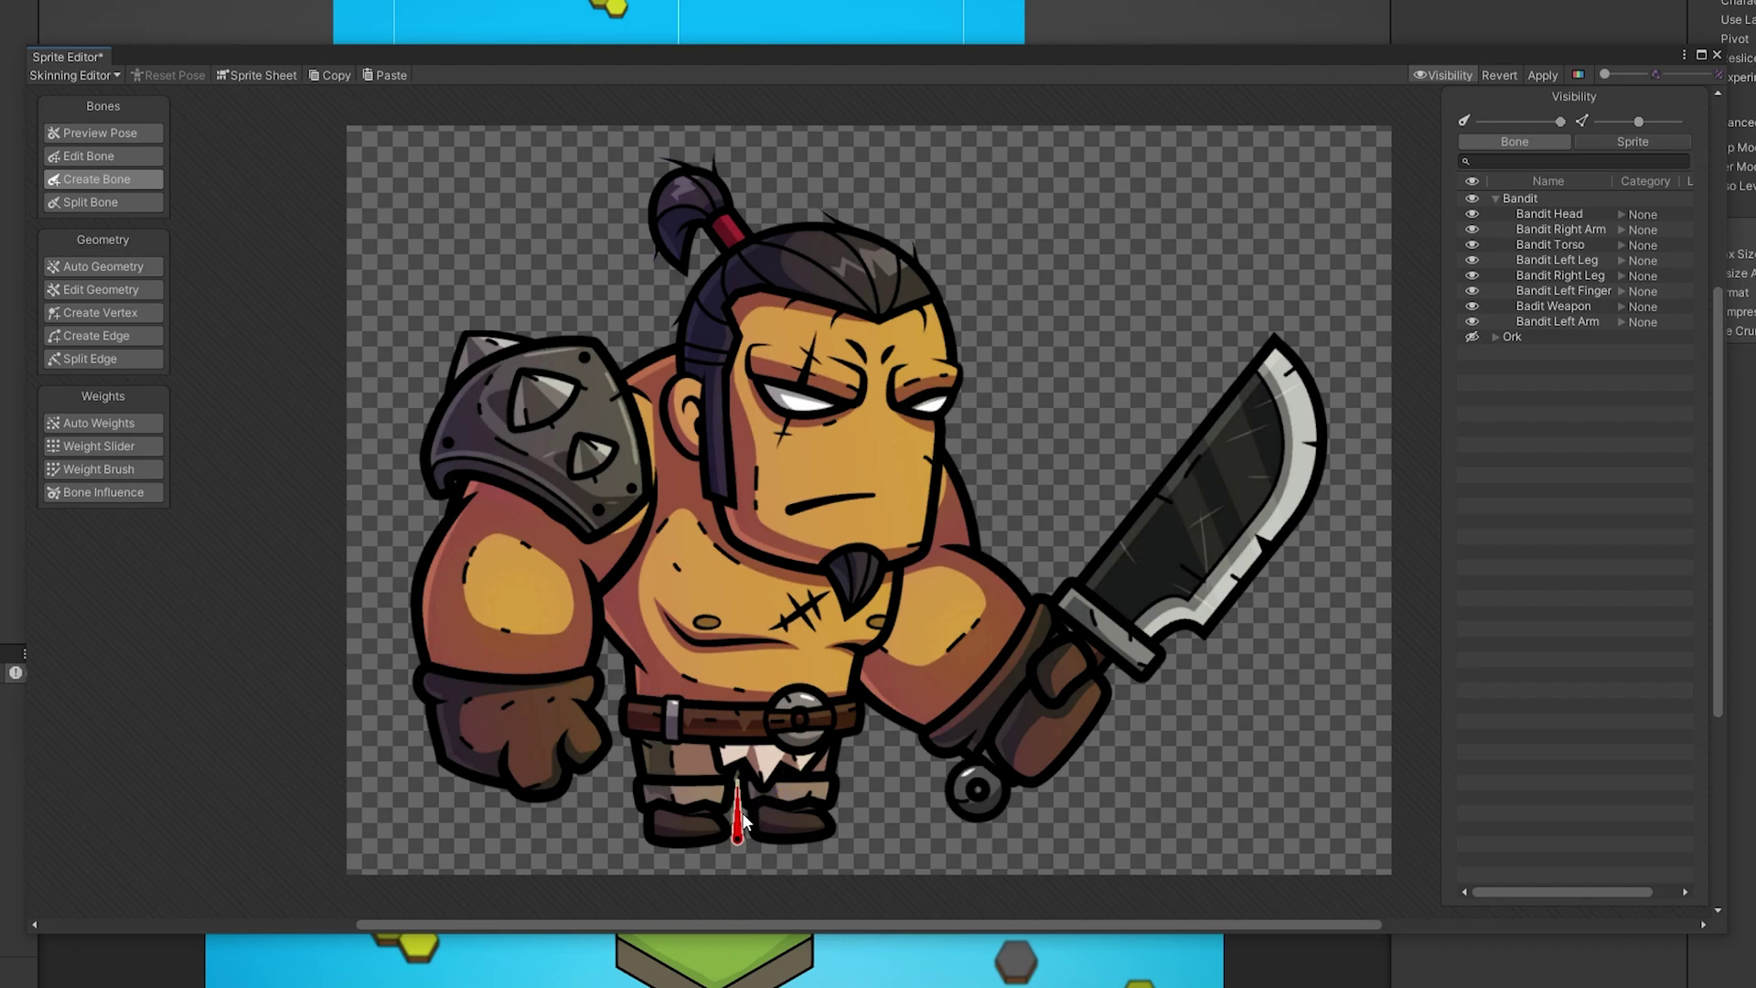
click(741, 722)
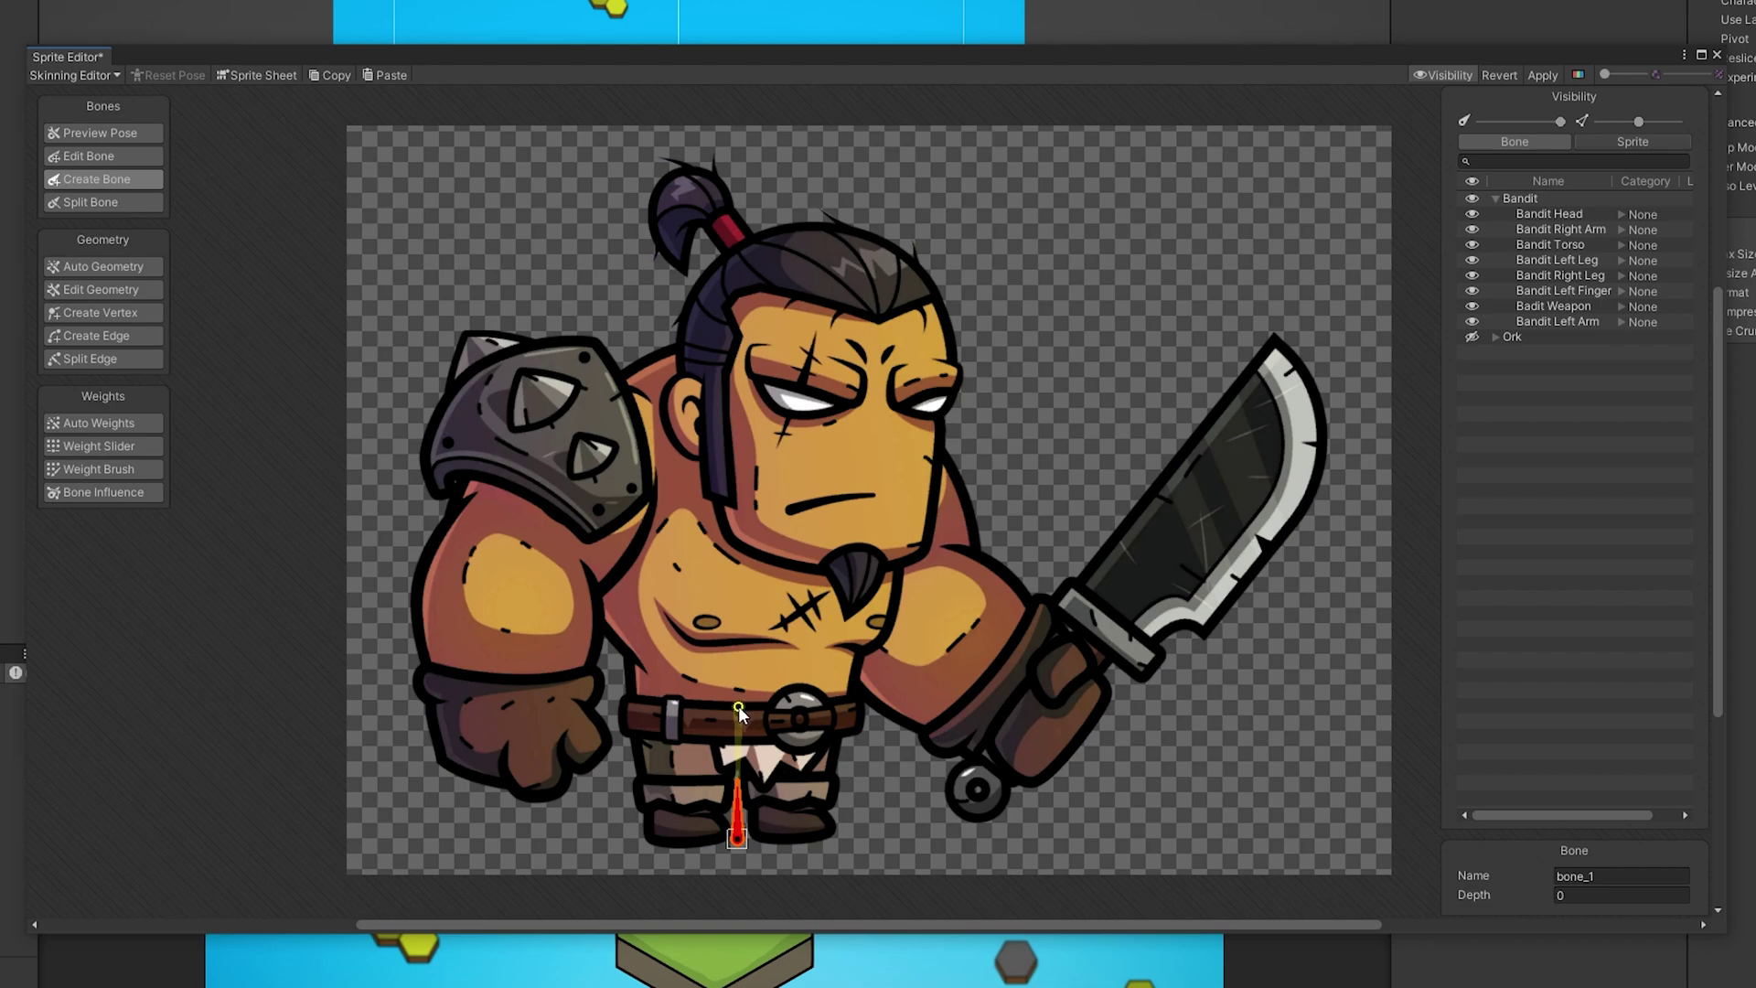
click(737, 528)
click(682, 722)
click(688, 767)
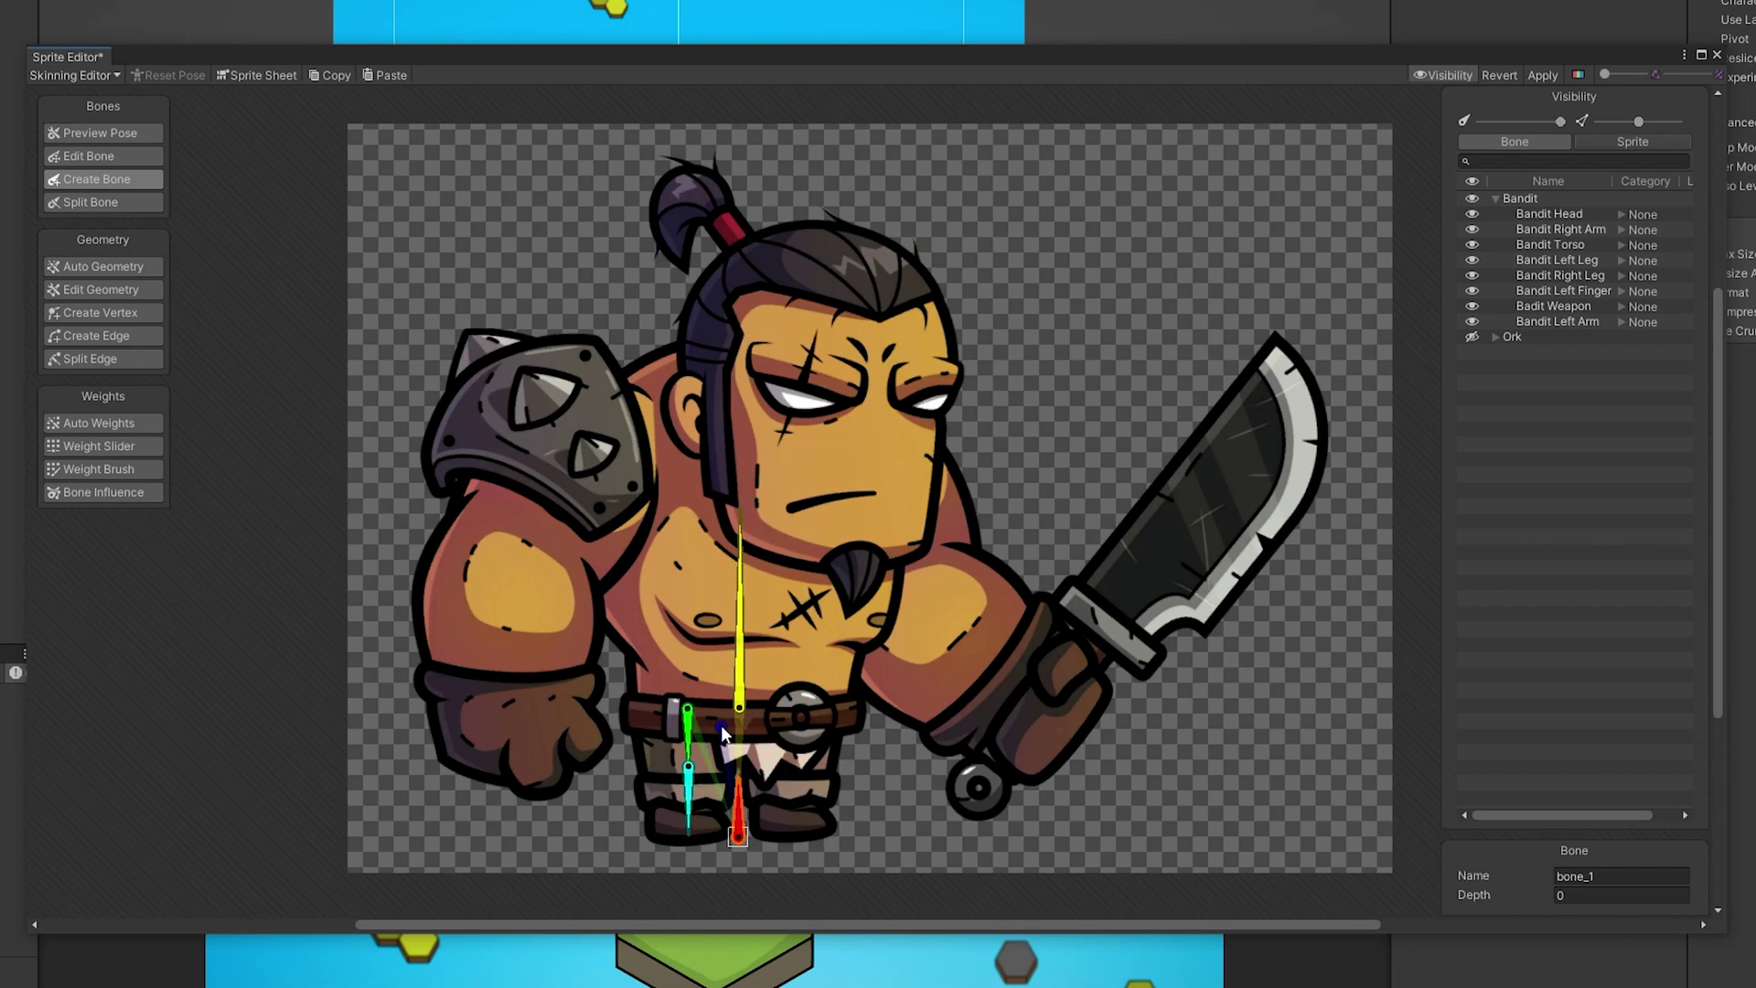
click(688, 830)
click(797, 705)
click(798, 775)
click(795, 833)
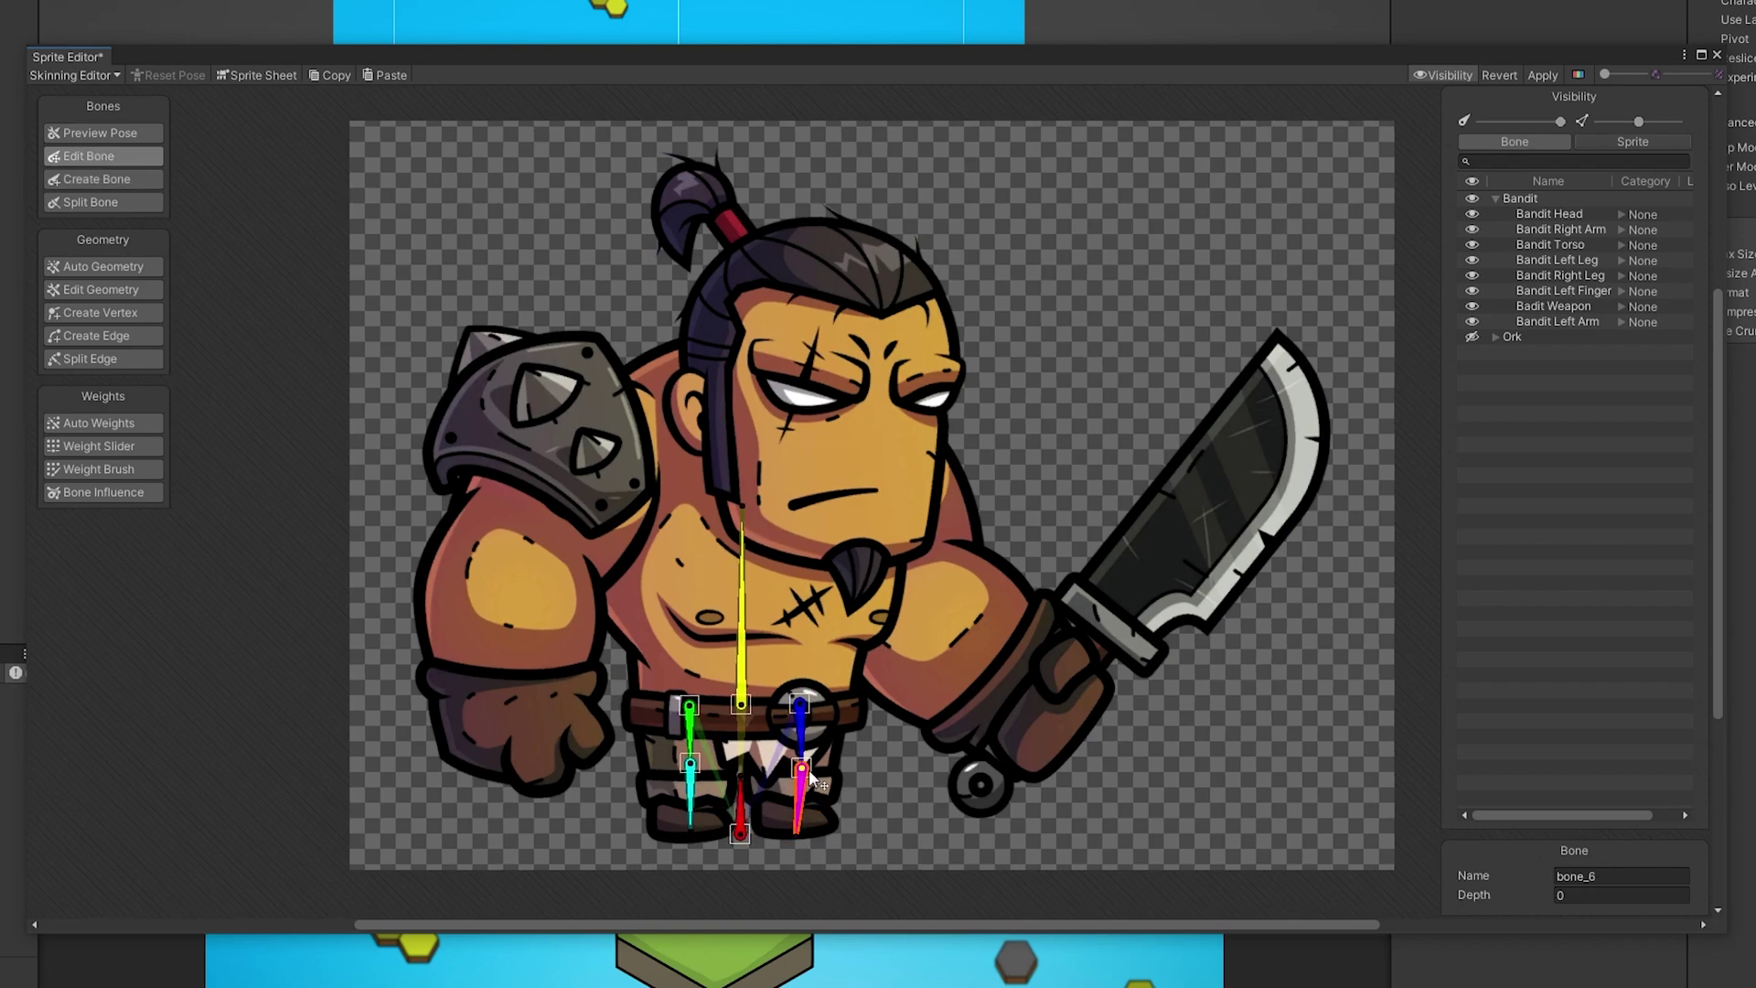
Step: Add bones for both arms, the sword forearm and the head, then stop creating bones
click(521, 543)
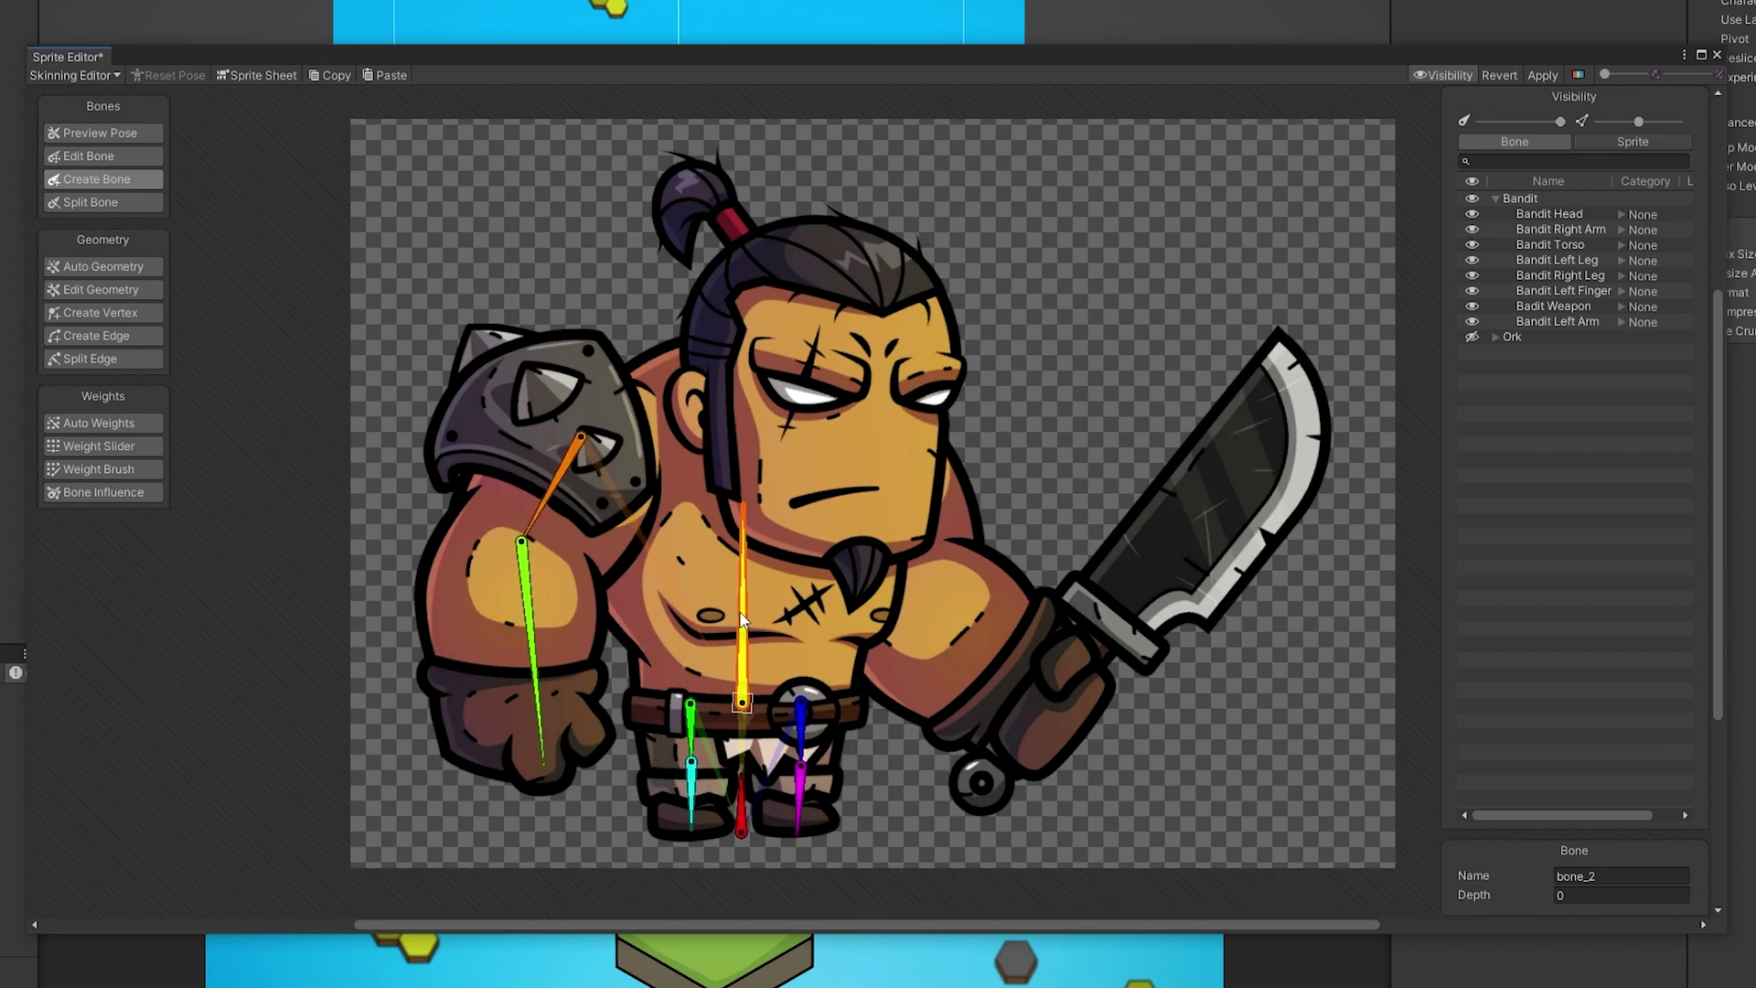
click(544, 766)
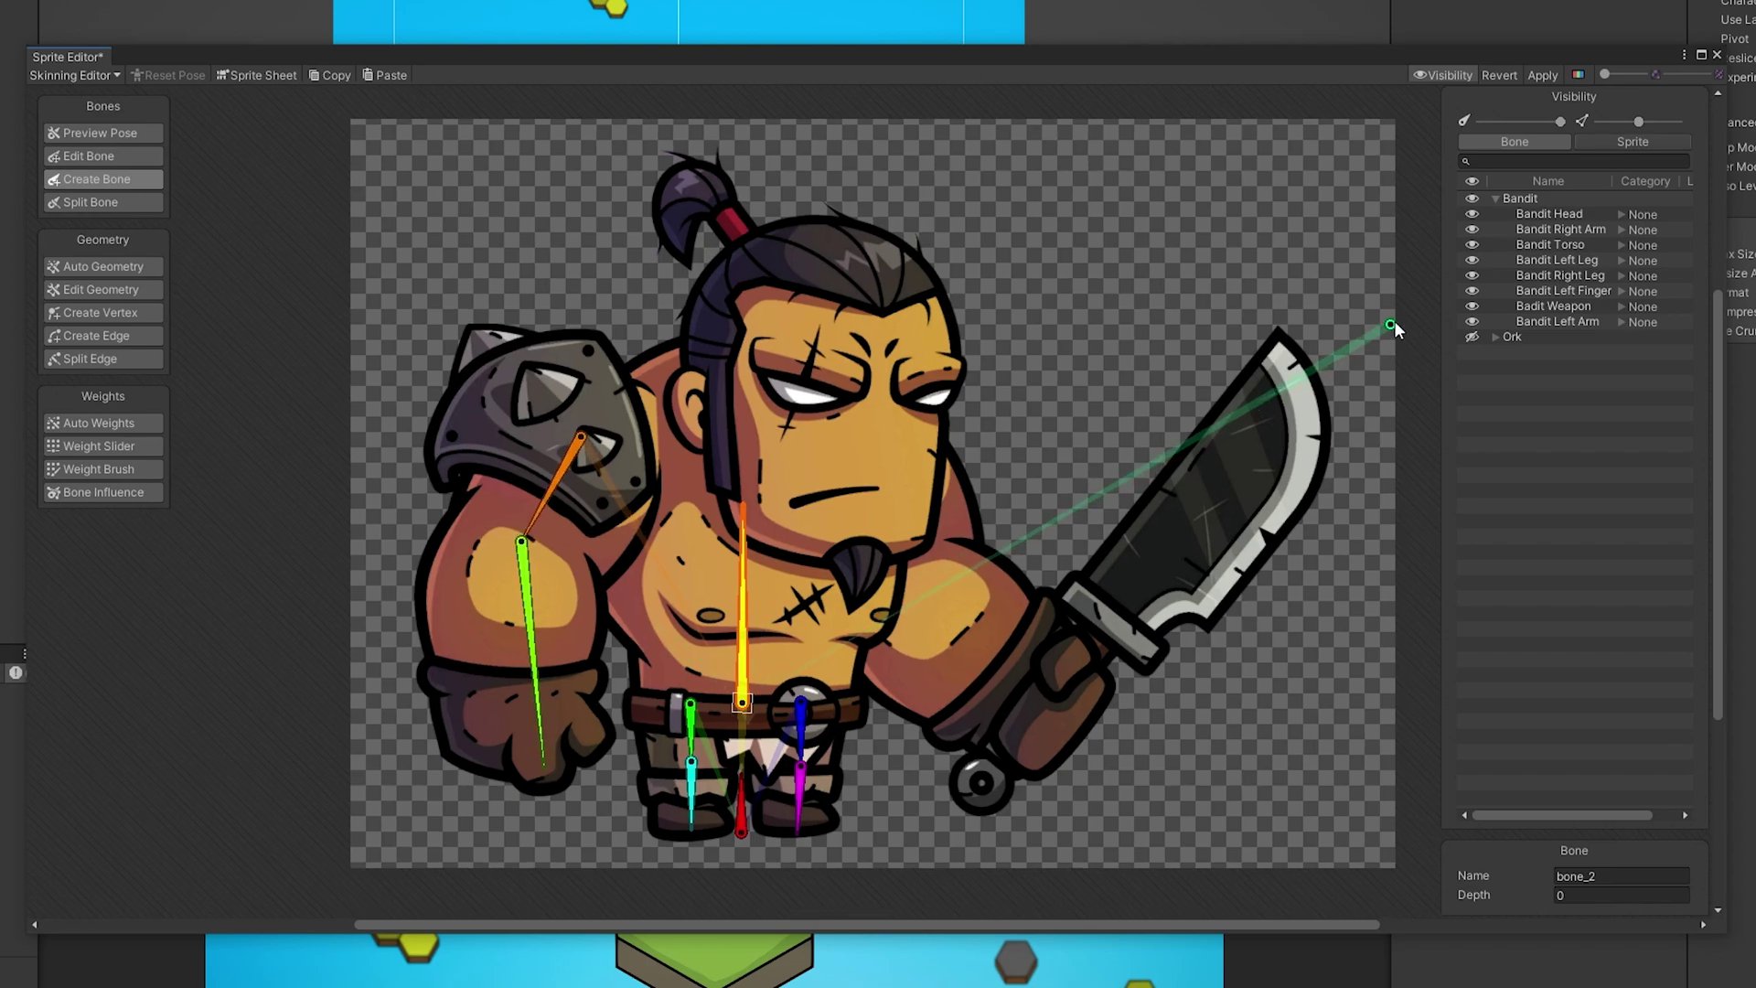
click(1473, 244)
click(1472, 214)
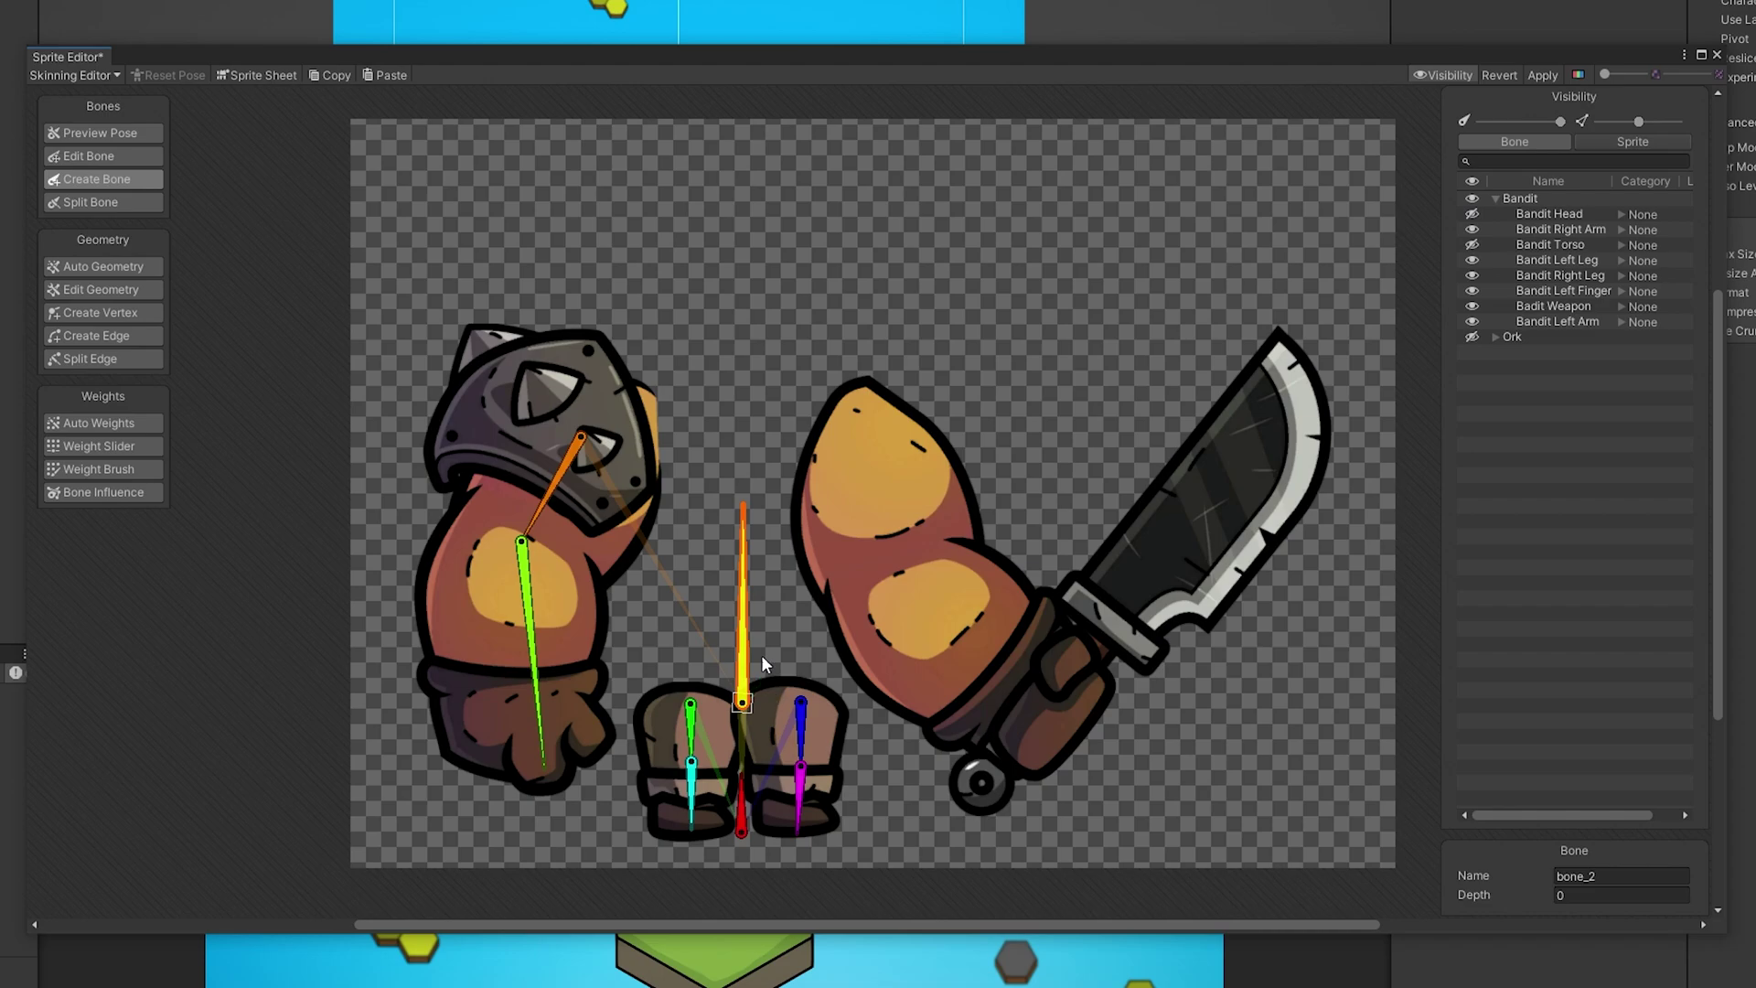
click(852, 439)
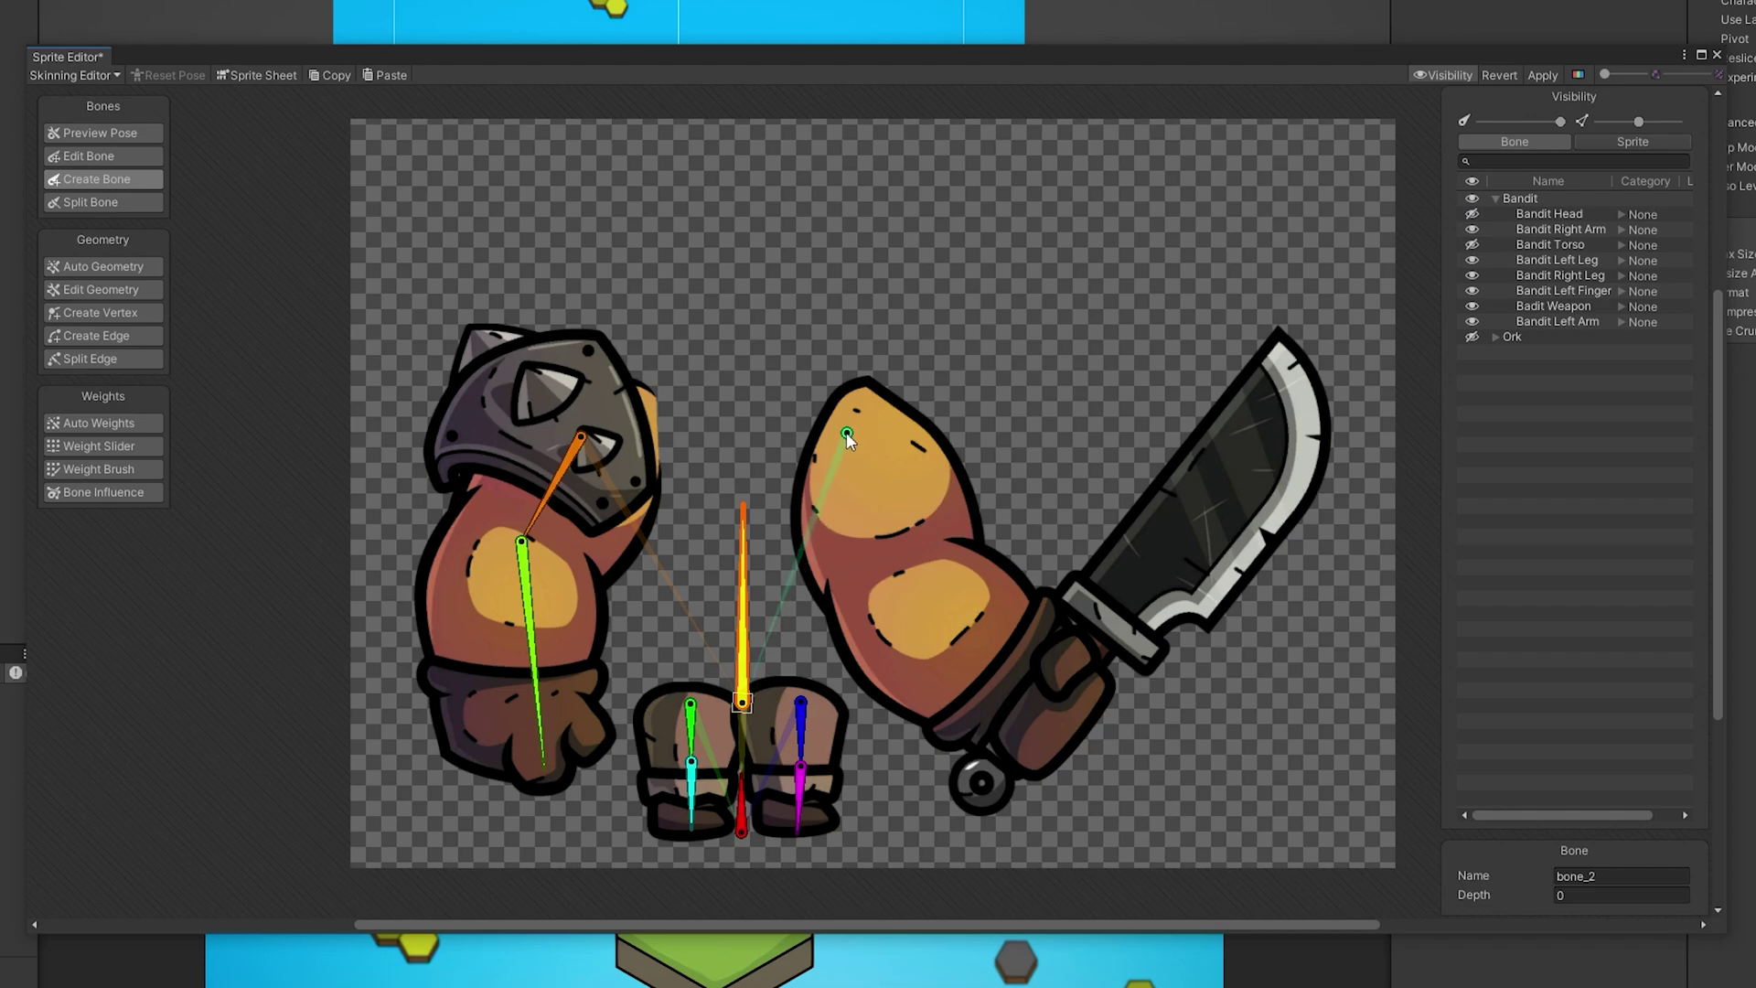
click(896, 564)
click(1064, 713)
click(765, 439)
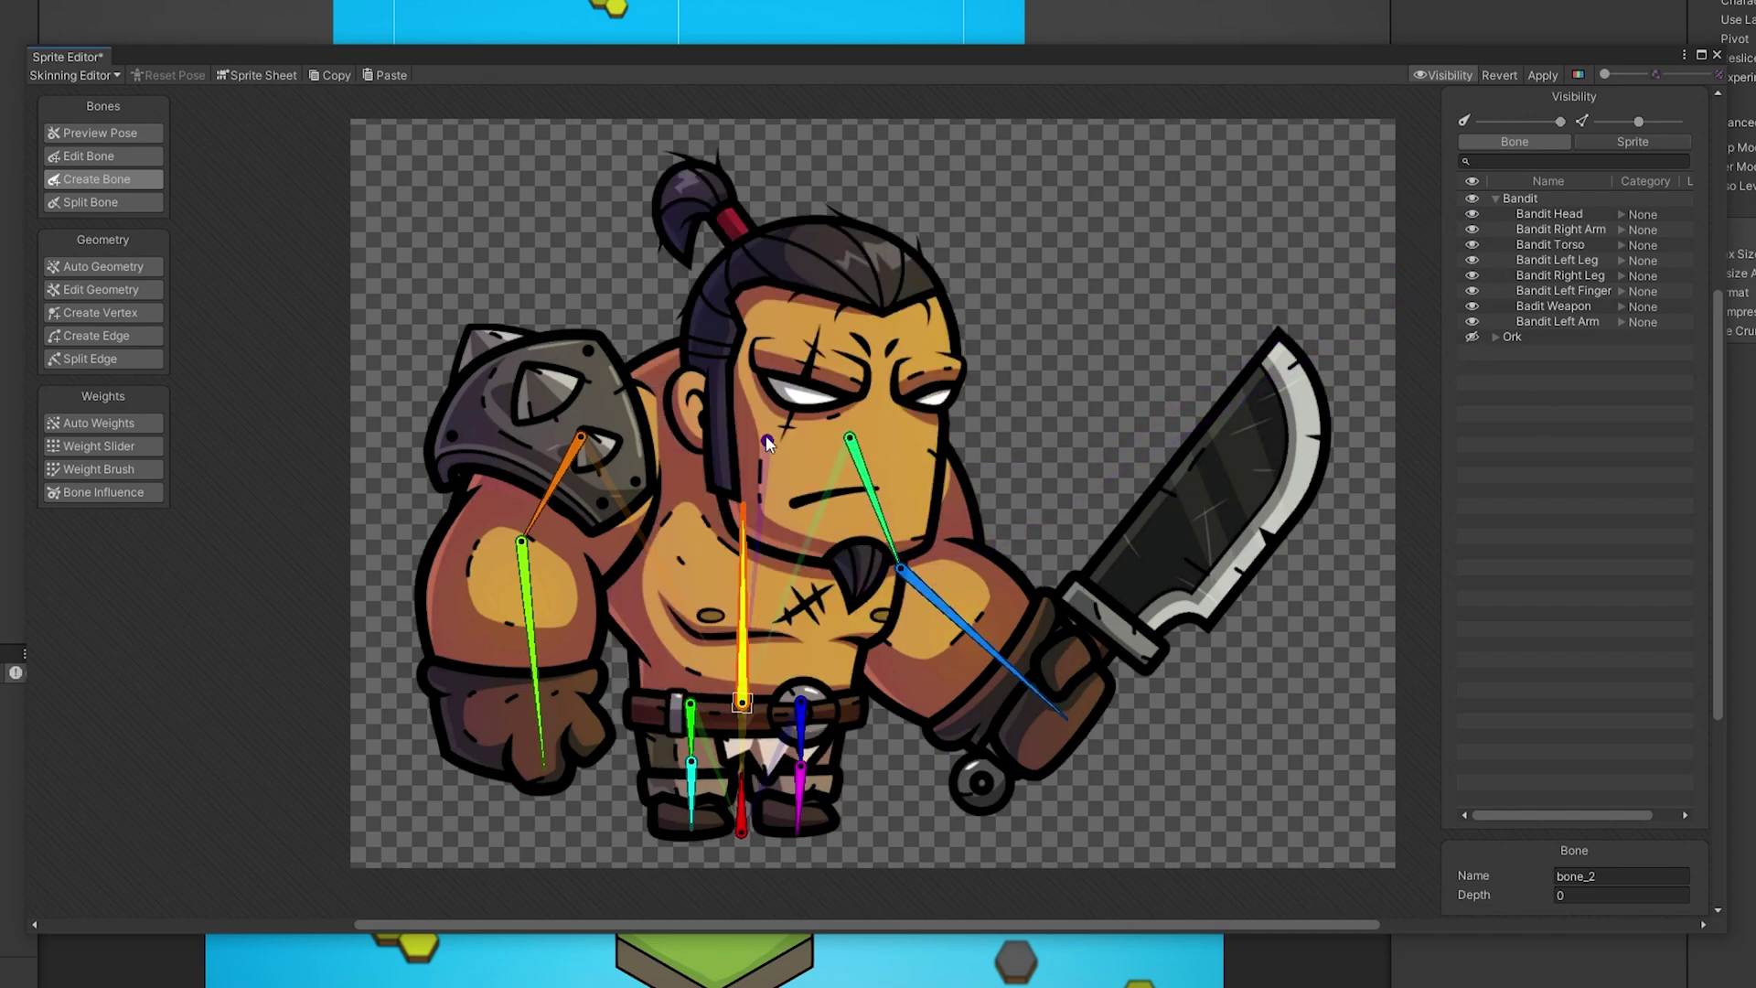
click(738, 399)
click(892, 398)
key(shift+1)
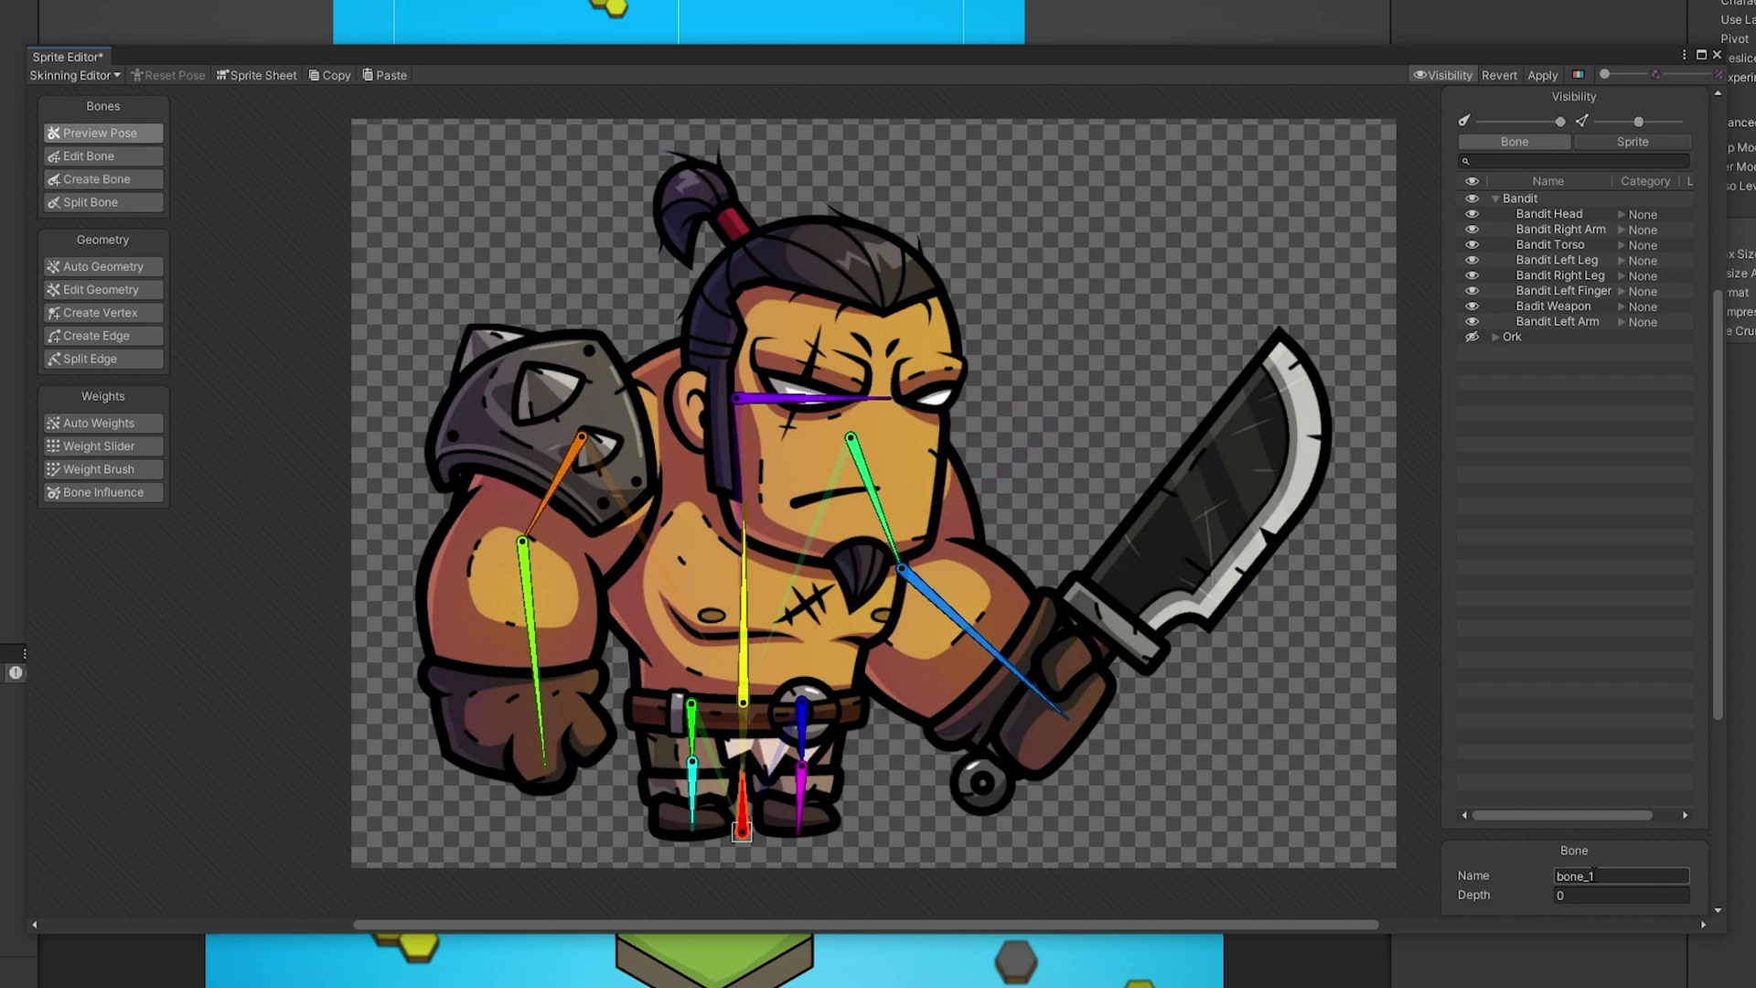
Step: Rename the root bone and each upper and lower leg bone
click(1594, 876)
text(Ro)
click(692, 708)
click(1606, 876)
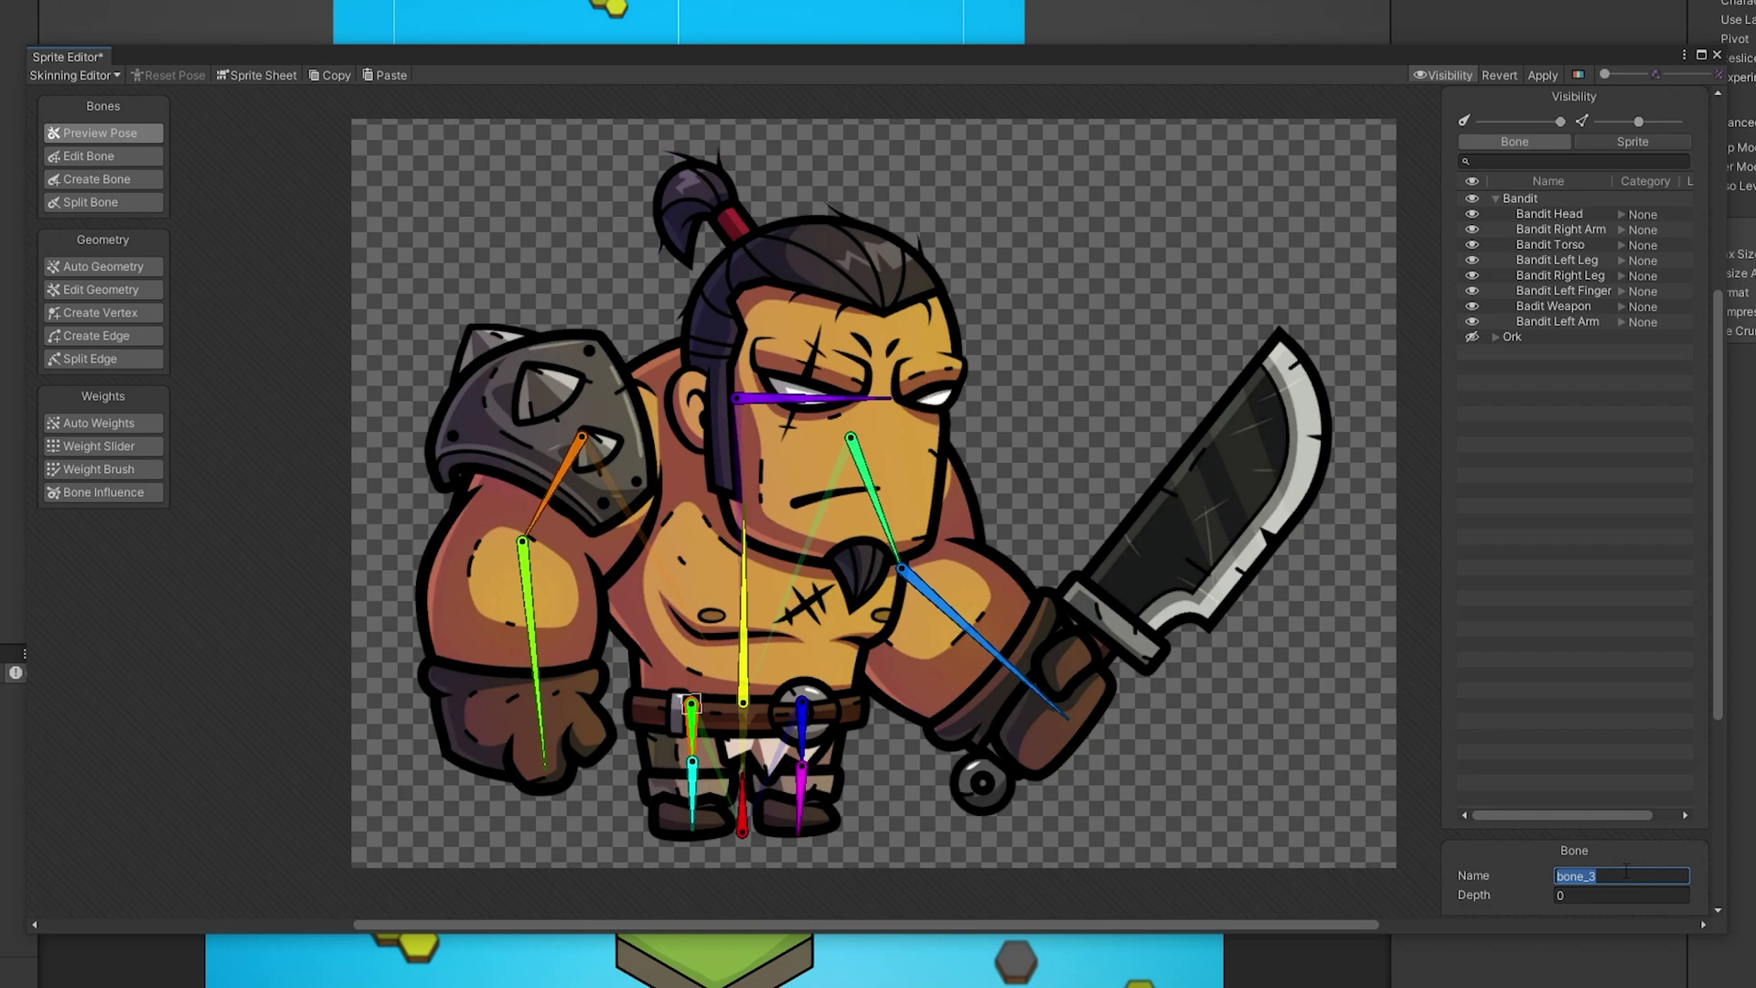
text(Right Upper Leg)
click(692, 763)
click(1606, 876)
text(Right Lower Leg)
click(803, 705)
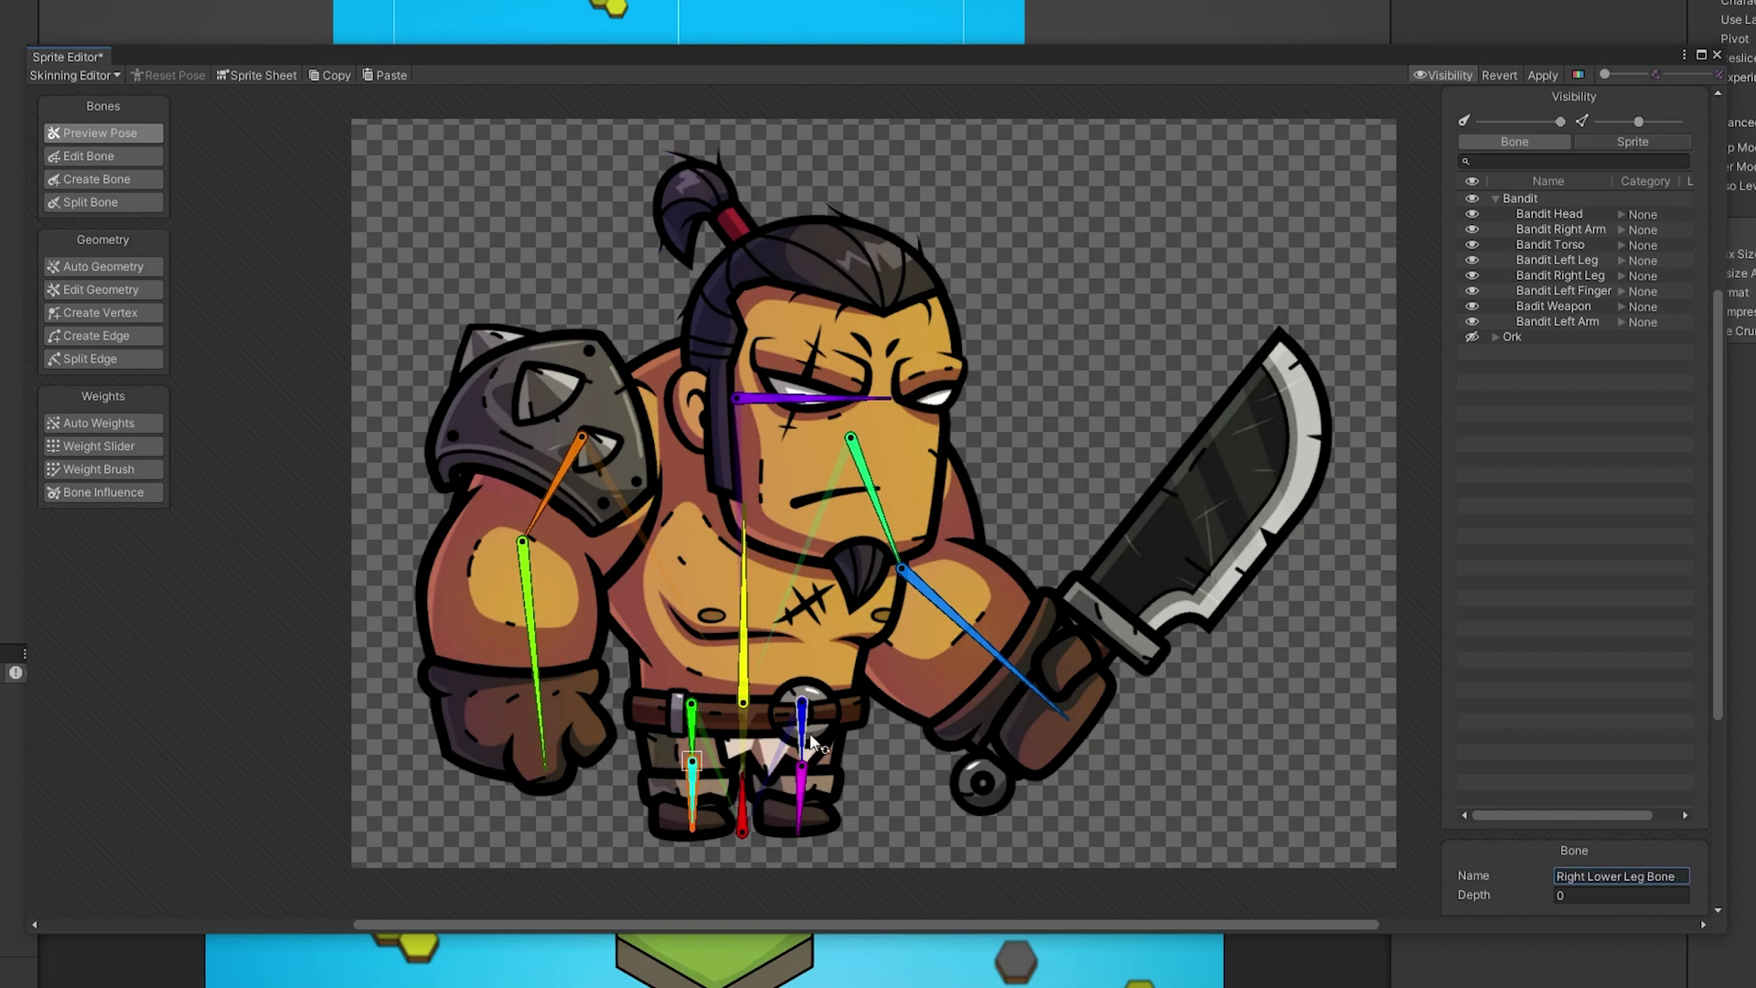
click(1606, 875)
text(Left Upper Leg)
click(801, 776)
click(1605, 875)
text(Left Lower Leg)
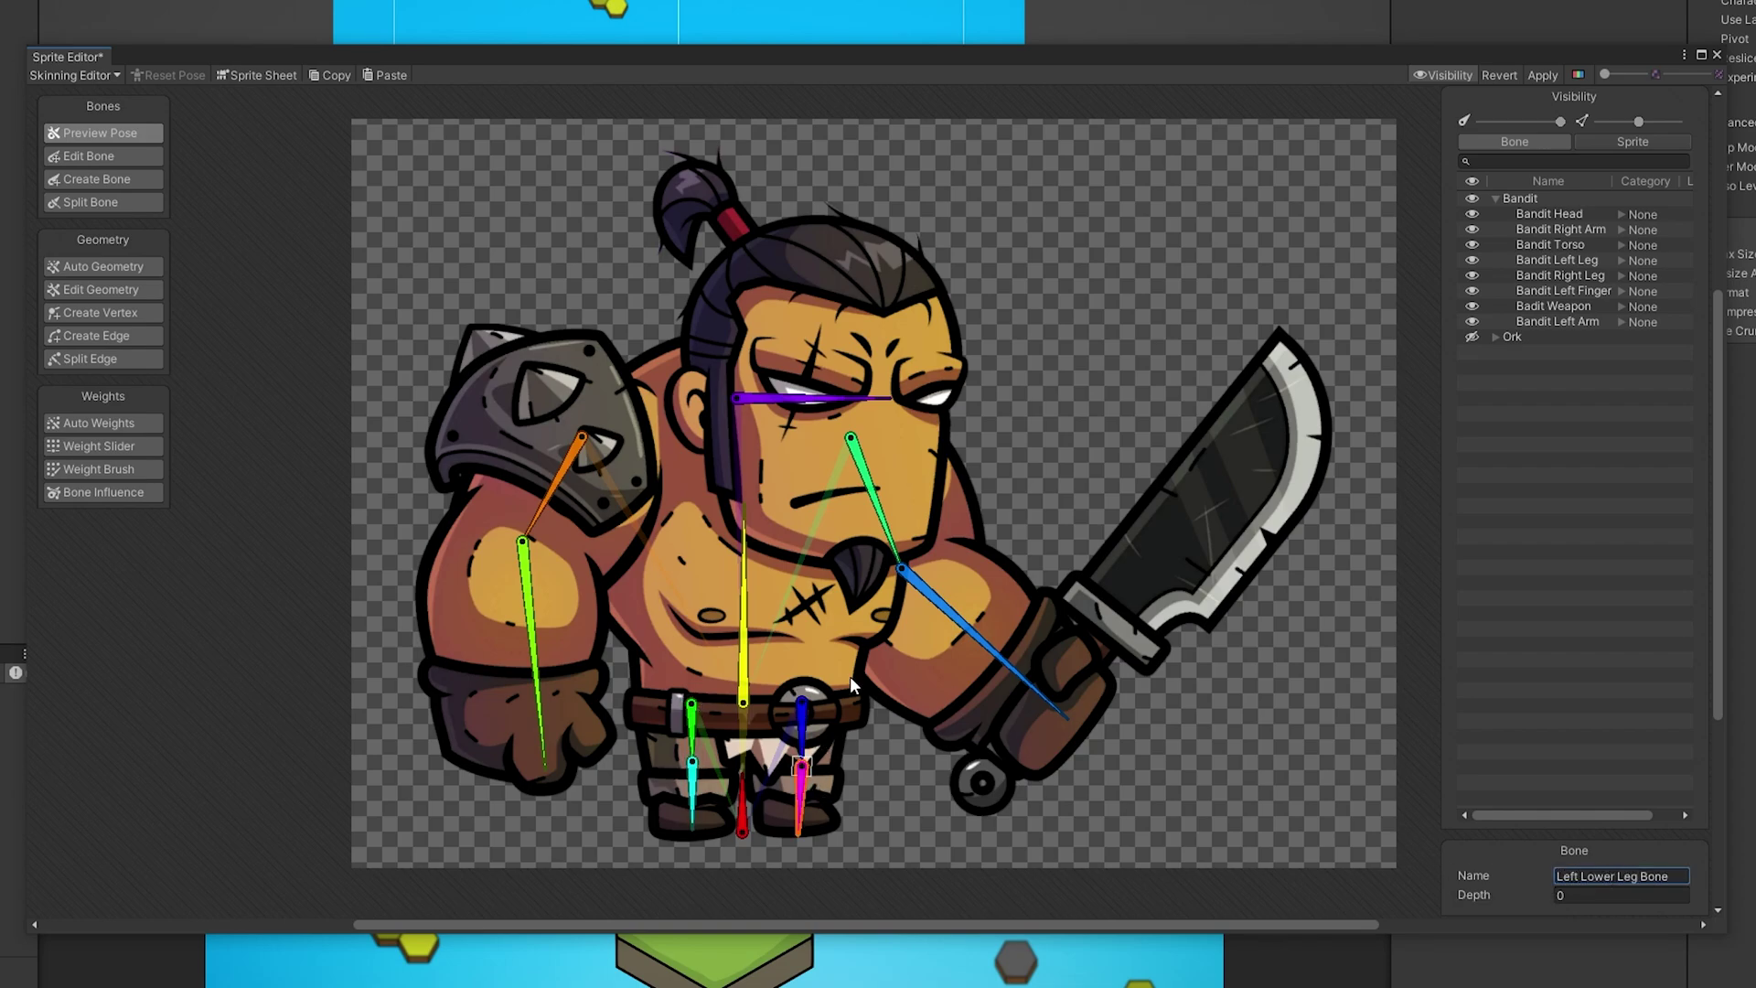
Step: Rename the sword-arm, forearm, shoulder and lower arm bones, then verify the names
click(852, 453)
text(Left Upper Arm)
click(961, 621)
click(1606, 875)
text(Left Low)
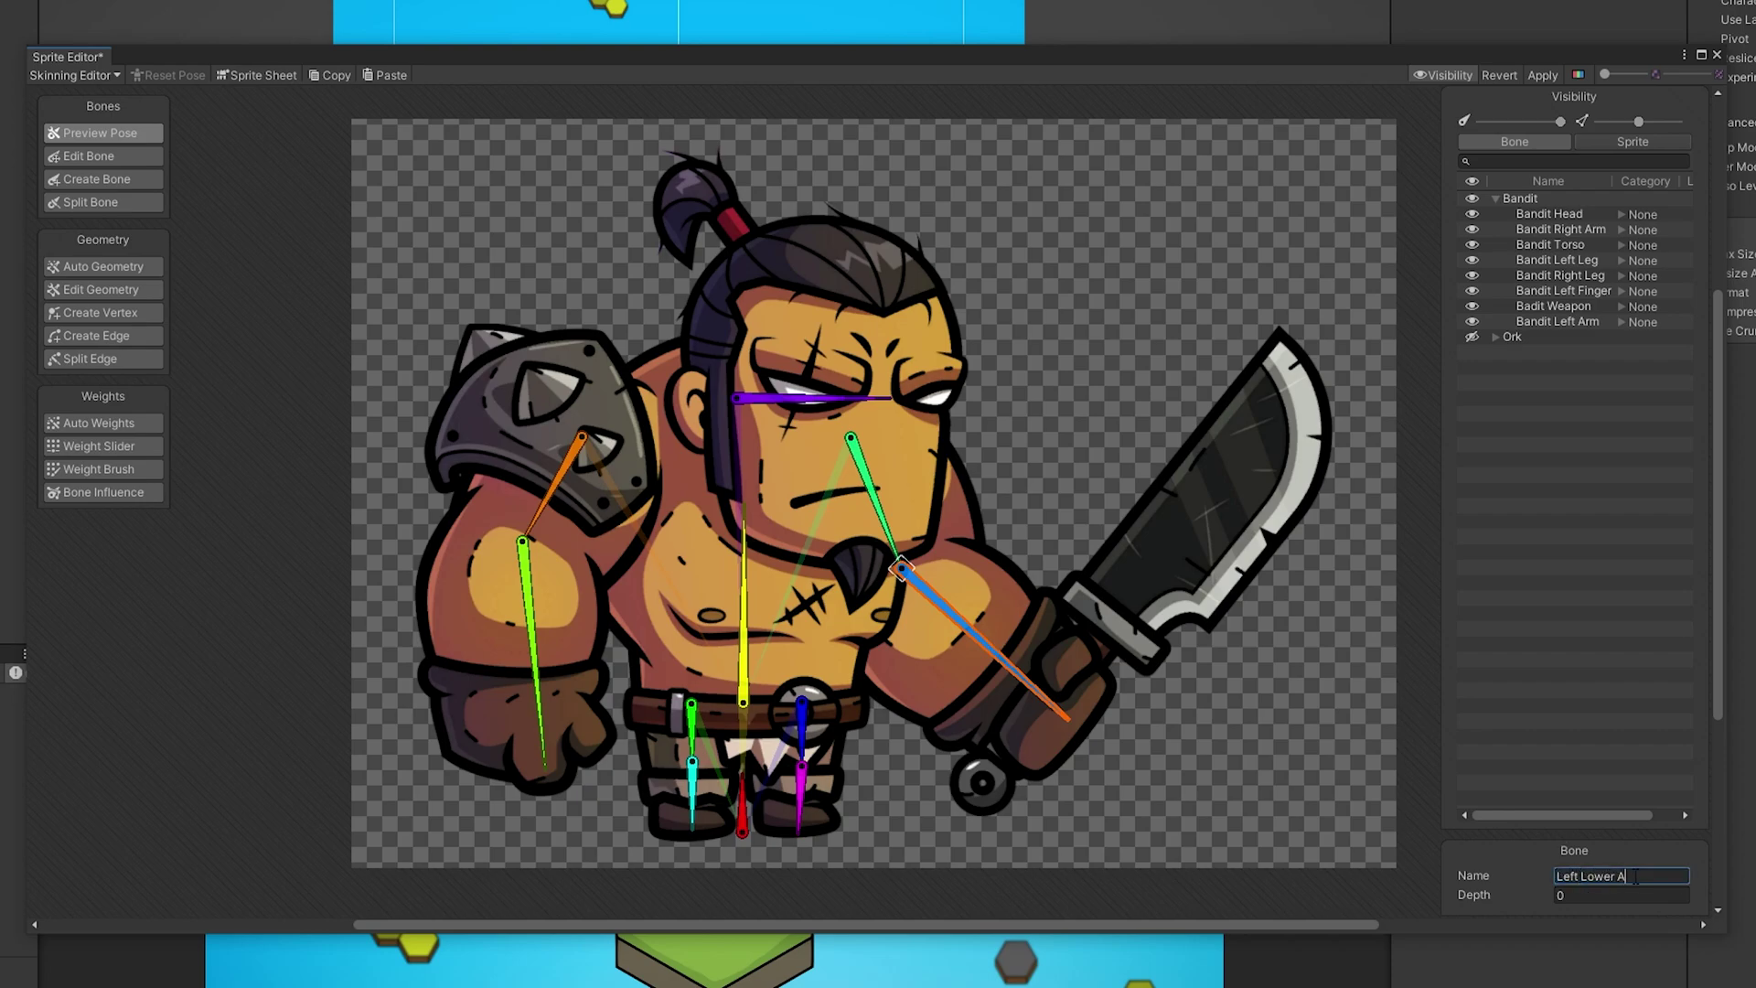
text(rm)
click(810, 399)
click(583, 437)
click(1605, 877)
text(Right Upper A)
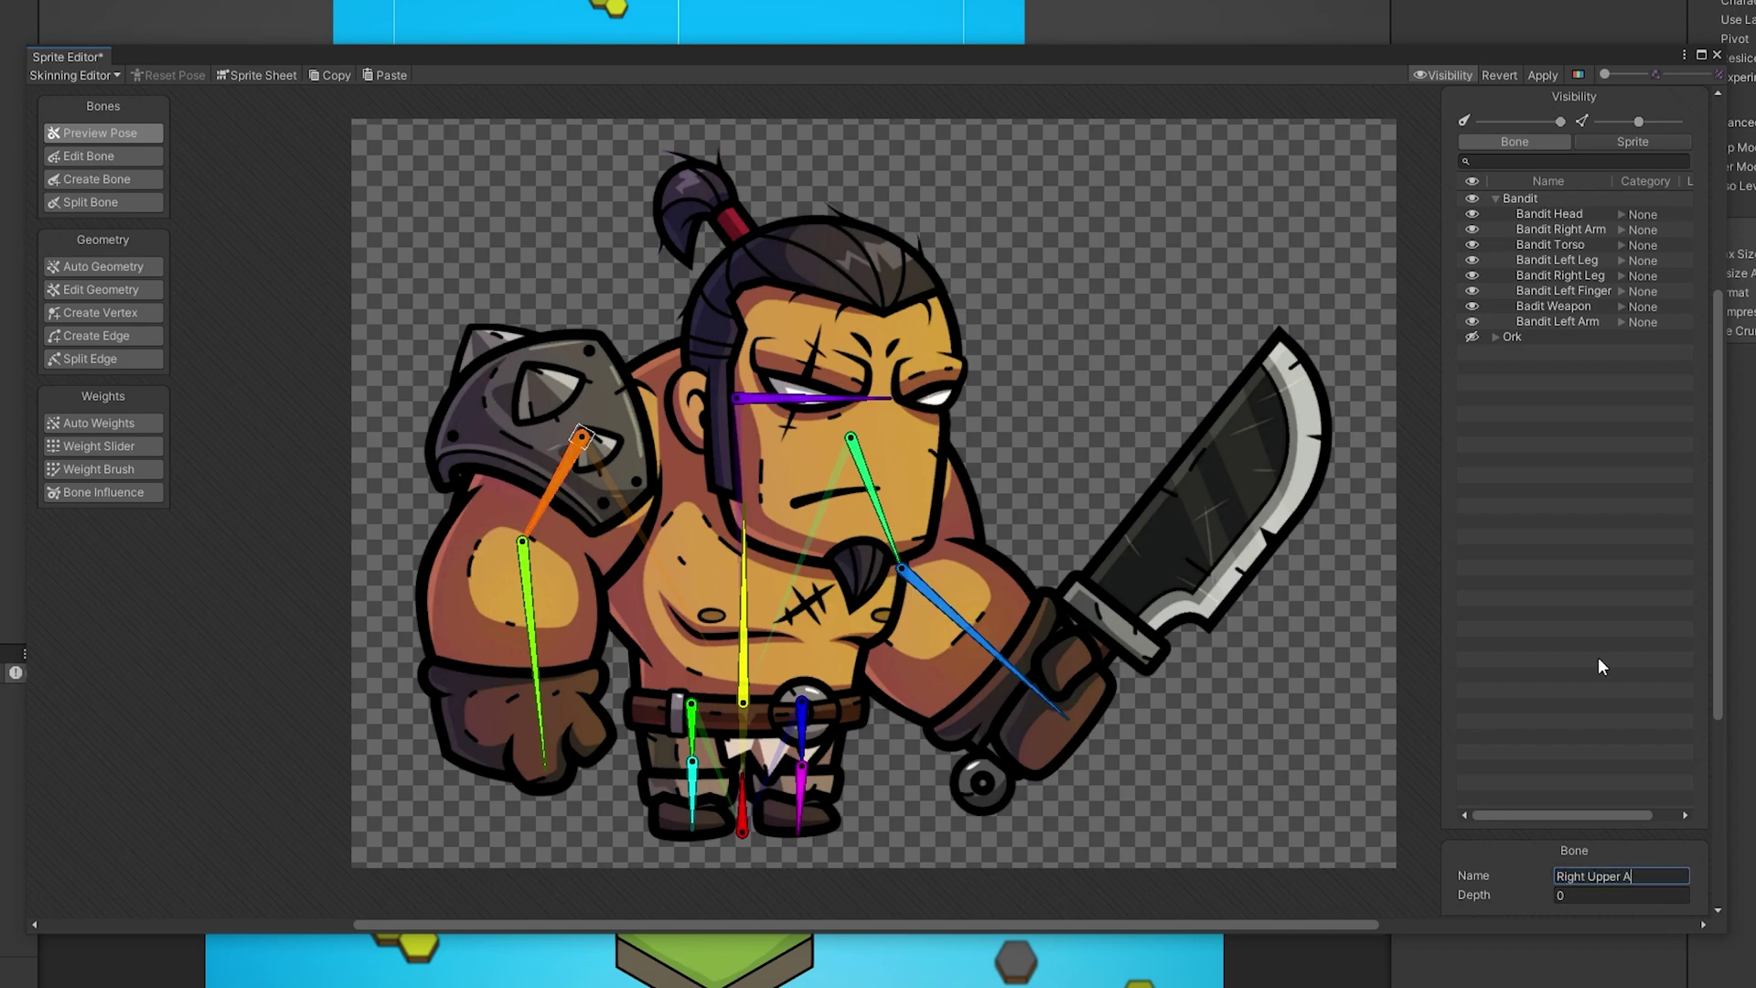
text(rm)
click(535, 686)
click(1606, 876)
text(Right Lower Arm)
click(805, 741)
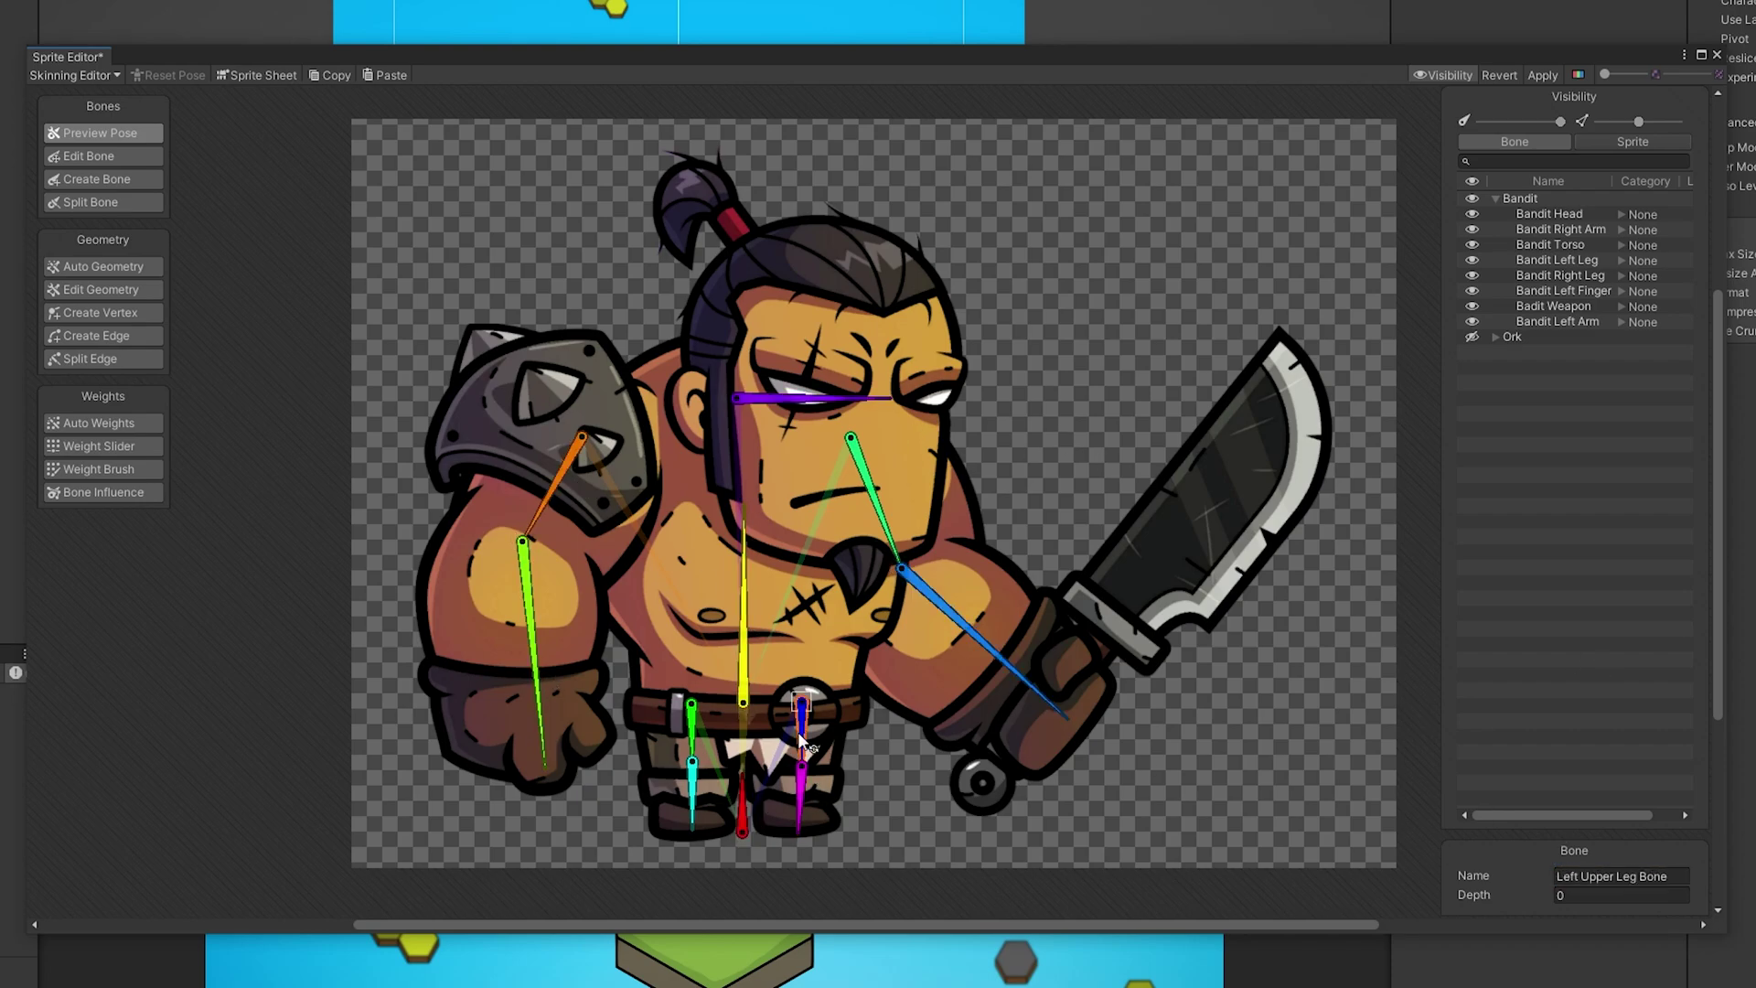
click(852, 439)
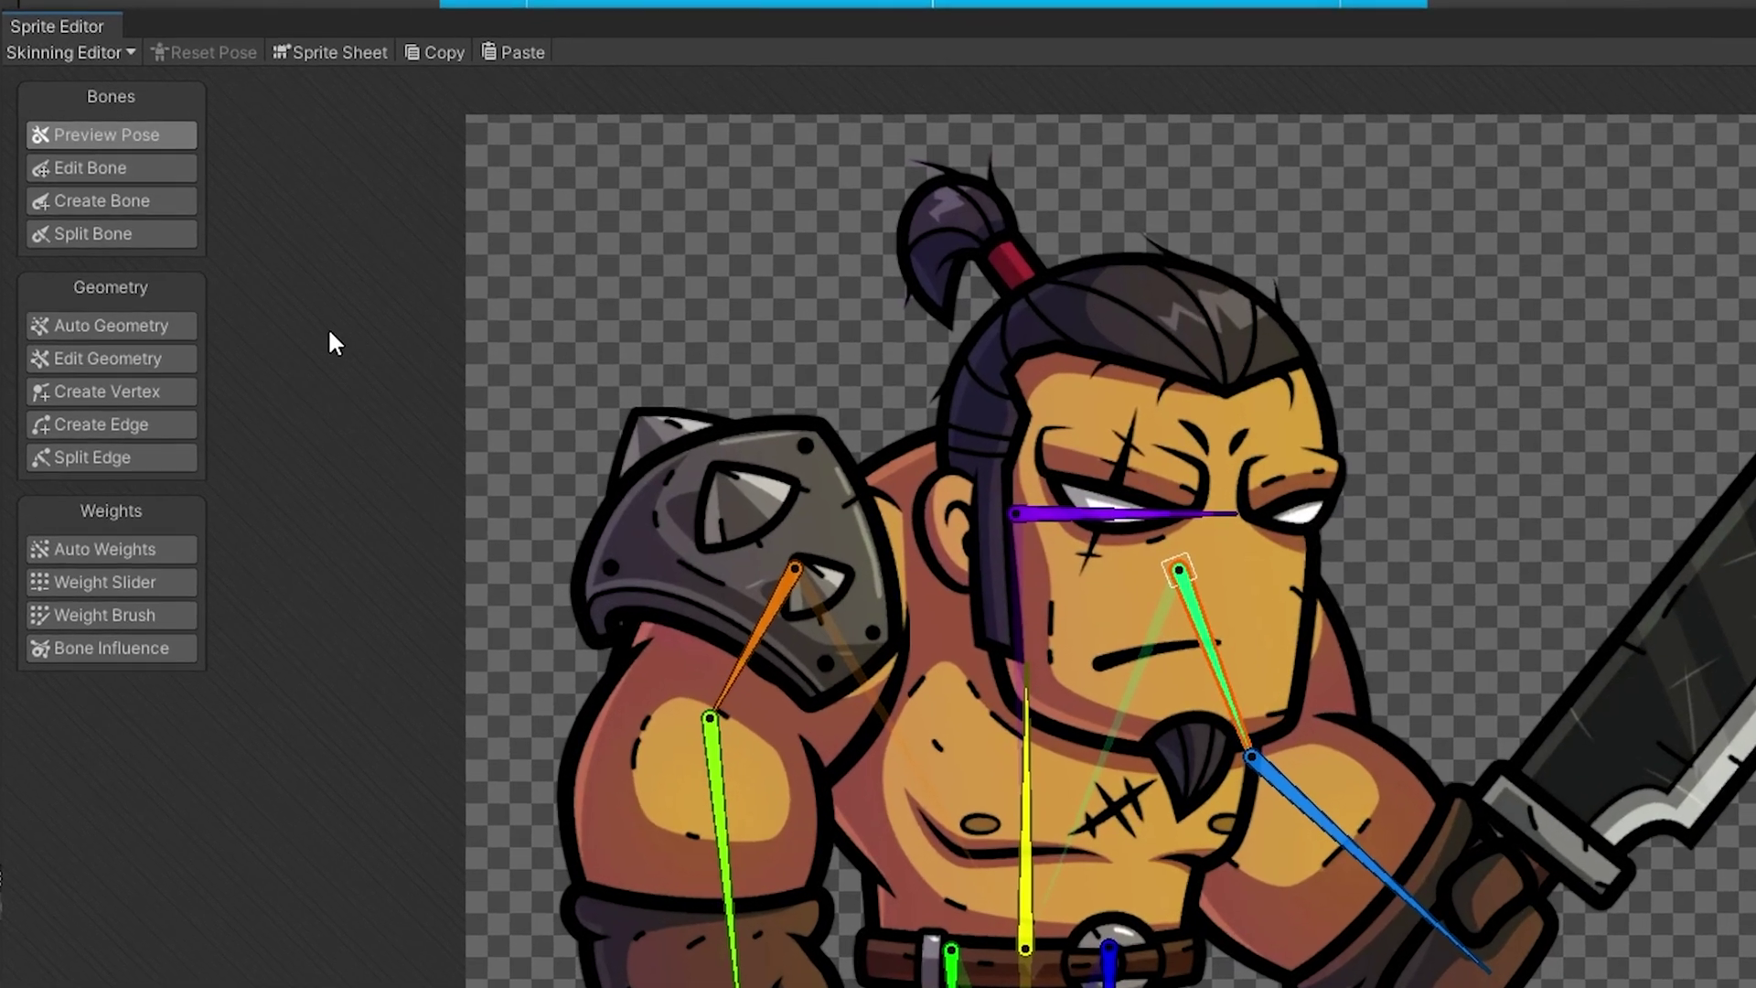
Step: Auto-generate meshes for all visible Bandit sprites, then list the head sprite's bone influences
click(151, 327)
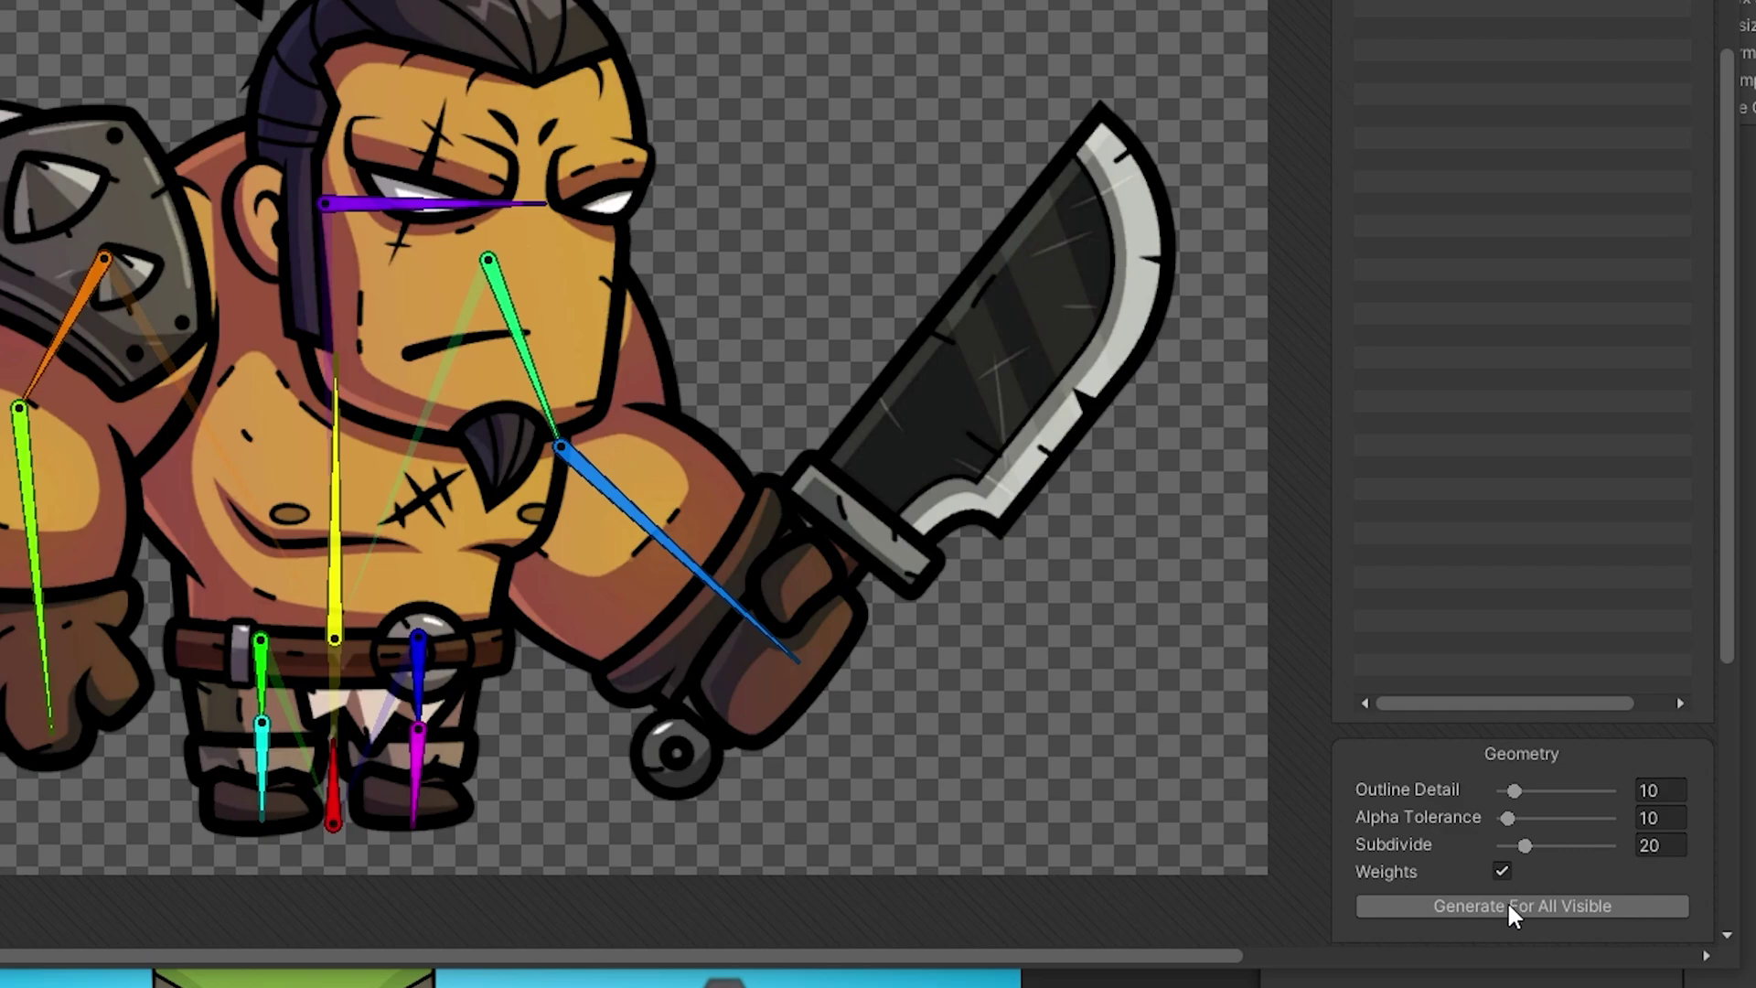
click(1506, 906)
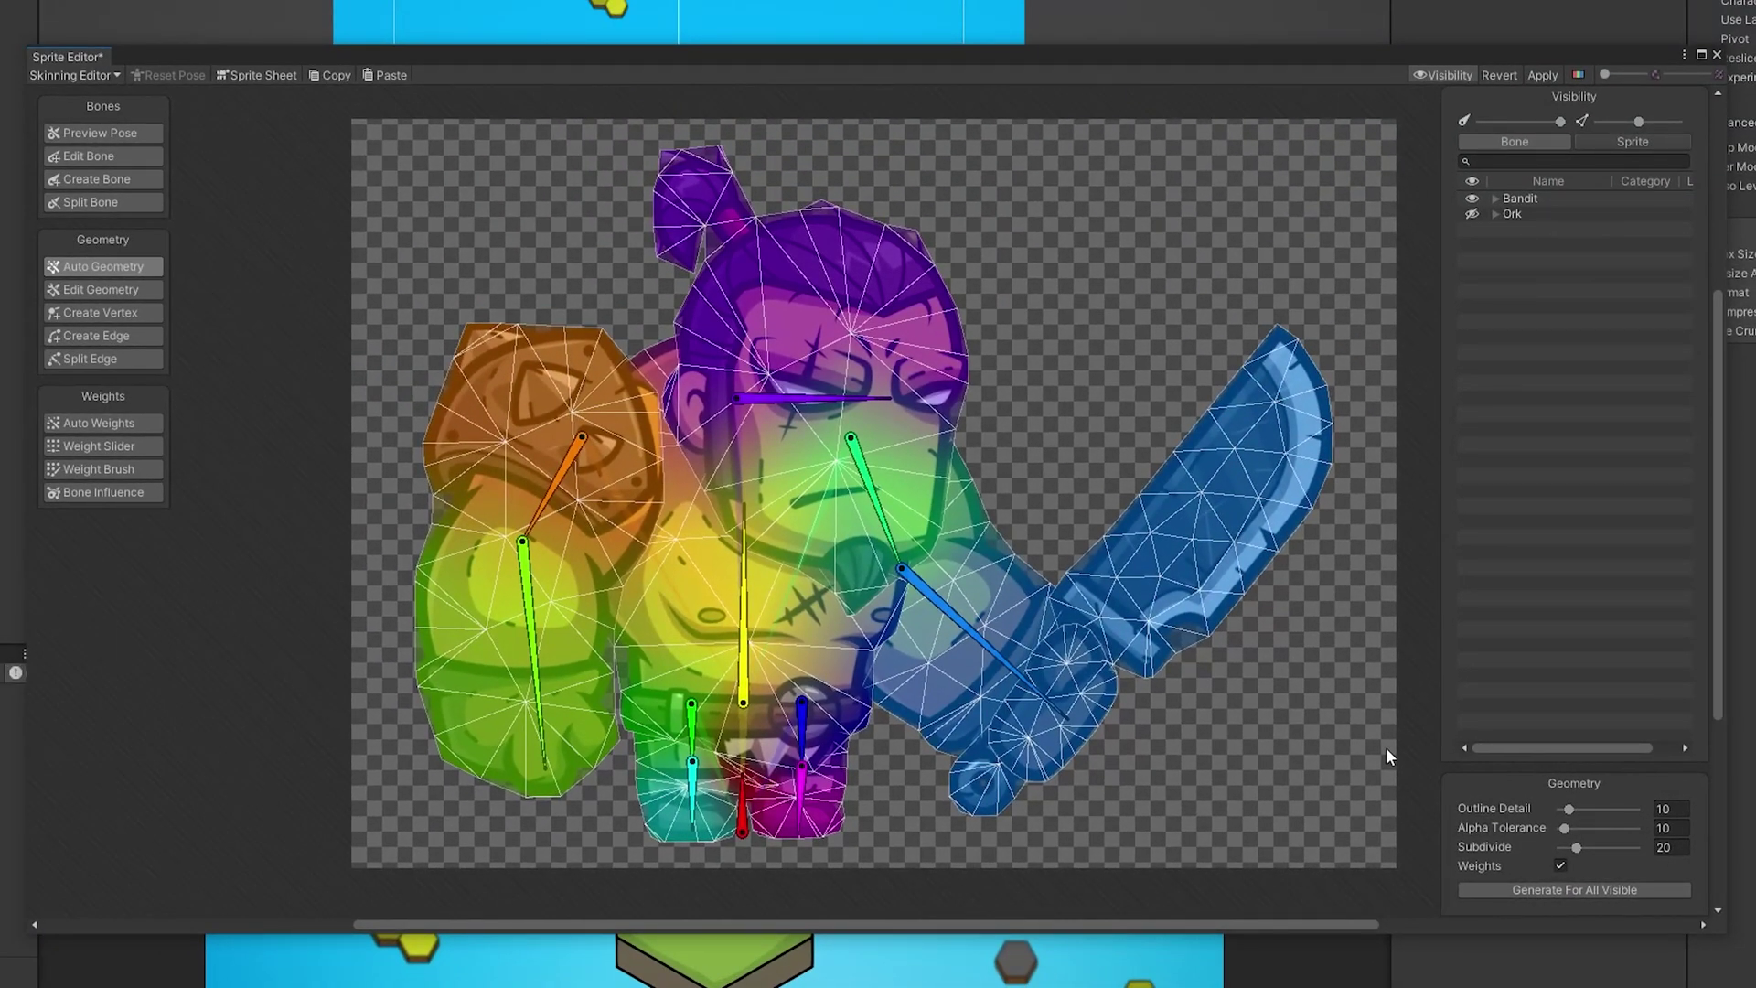
click(867, 326)
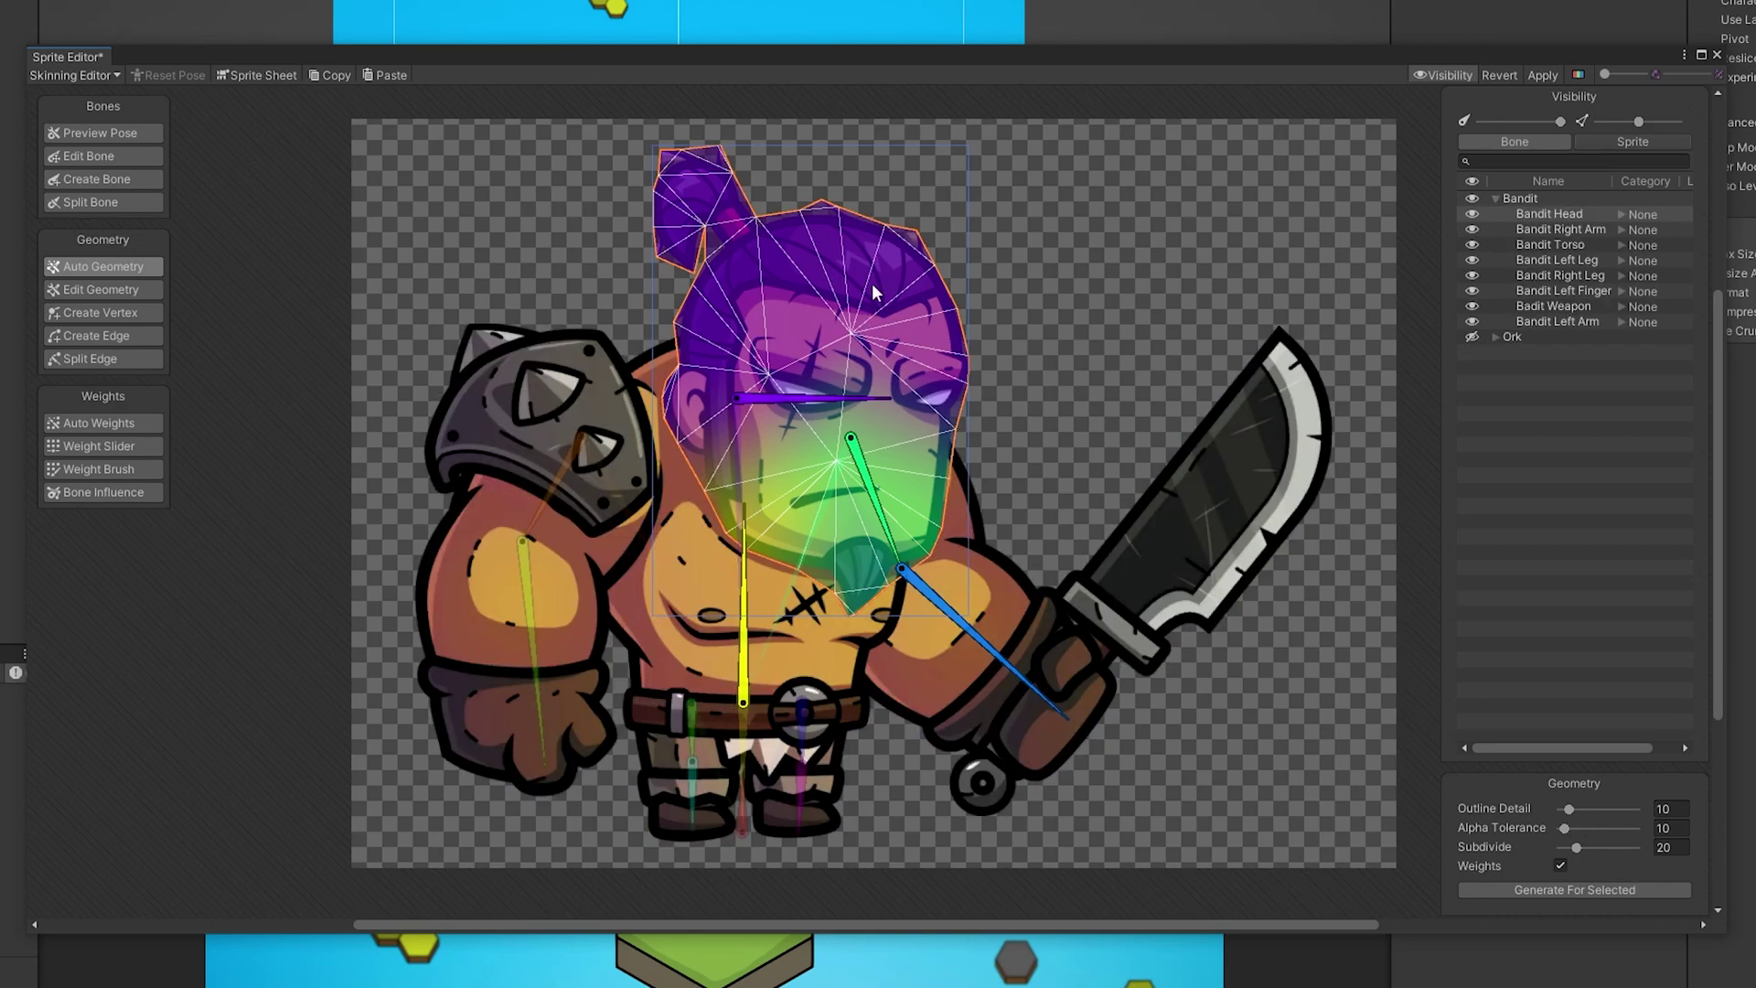
key(shift+p)
key(shift+v)
Step: Remove the arm and chest bones from the head's influences, testing head rotation
click(856, 395)
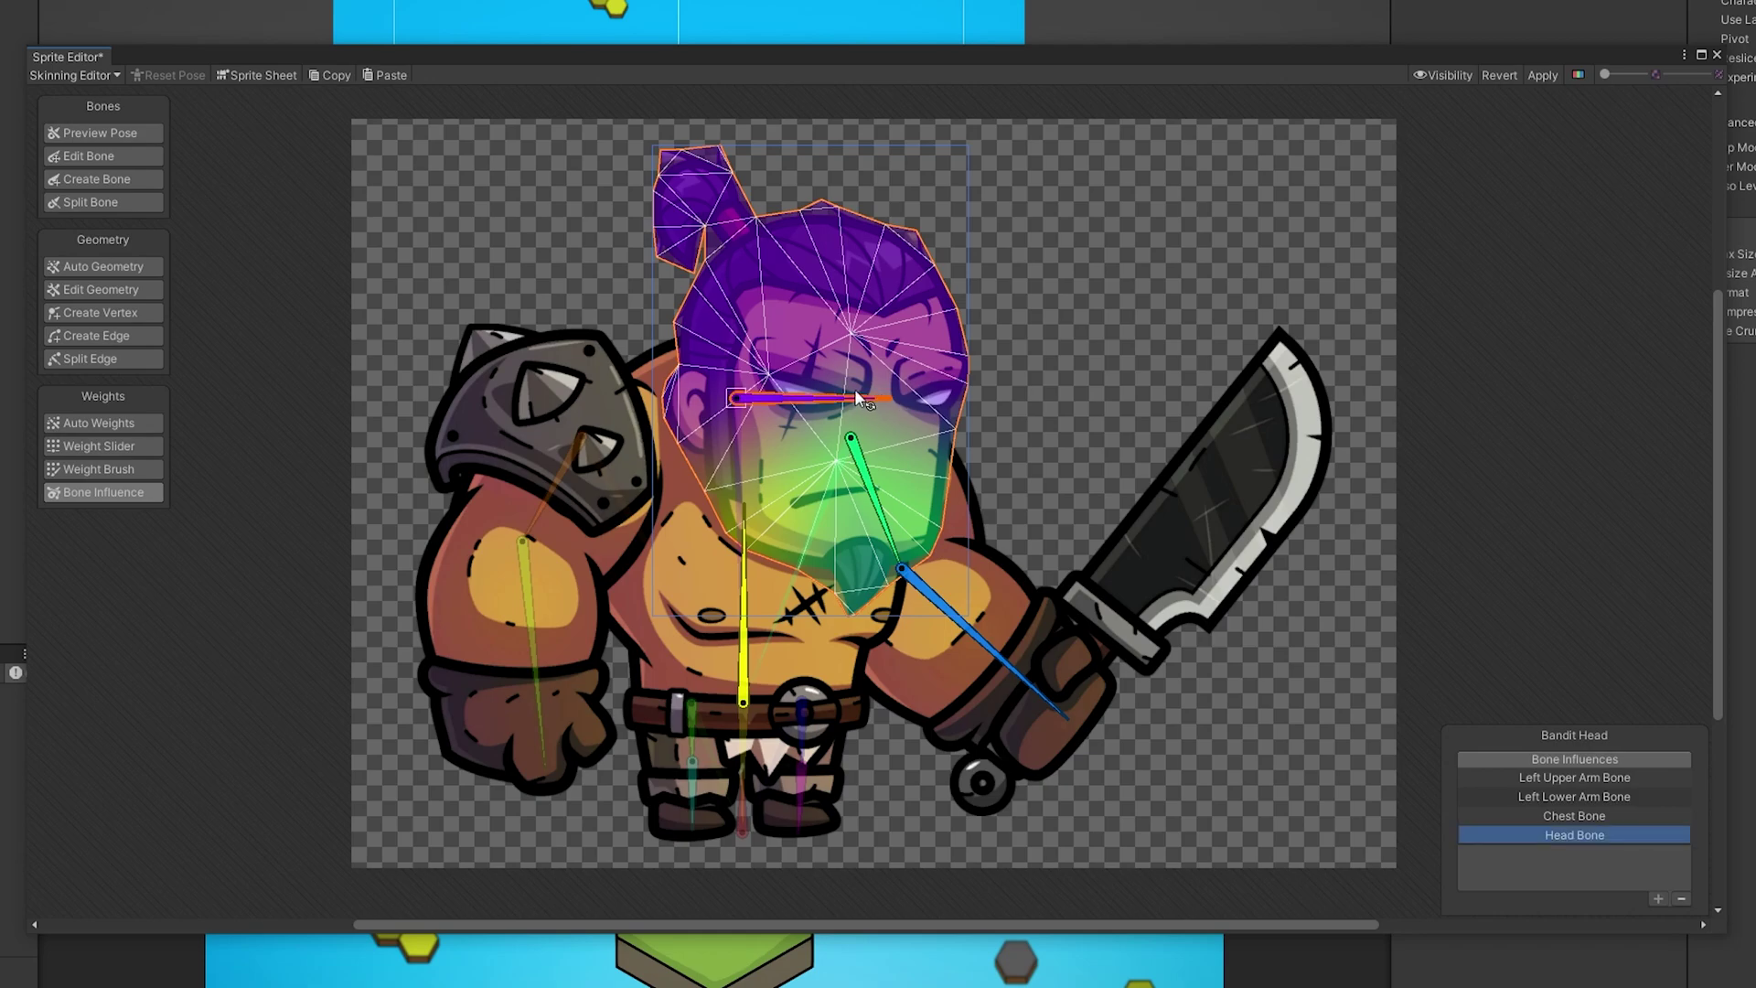
mouse_move(855, 389)
mouse_down()
mouse_move(820, 309)
mouse_move(858, 347)
mouse_move(817, 268)
mouse_move(837, 291)
mouse_up()
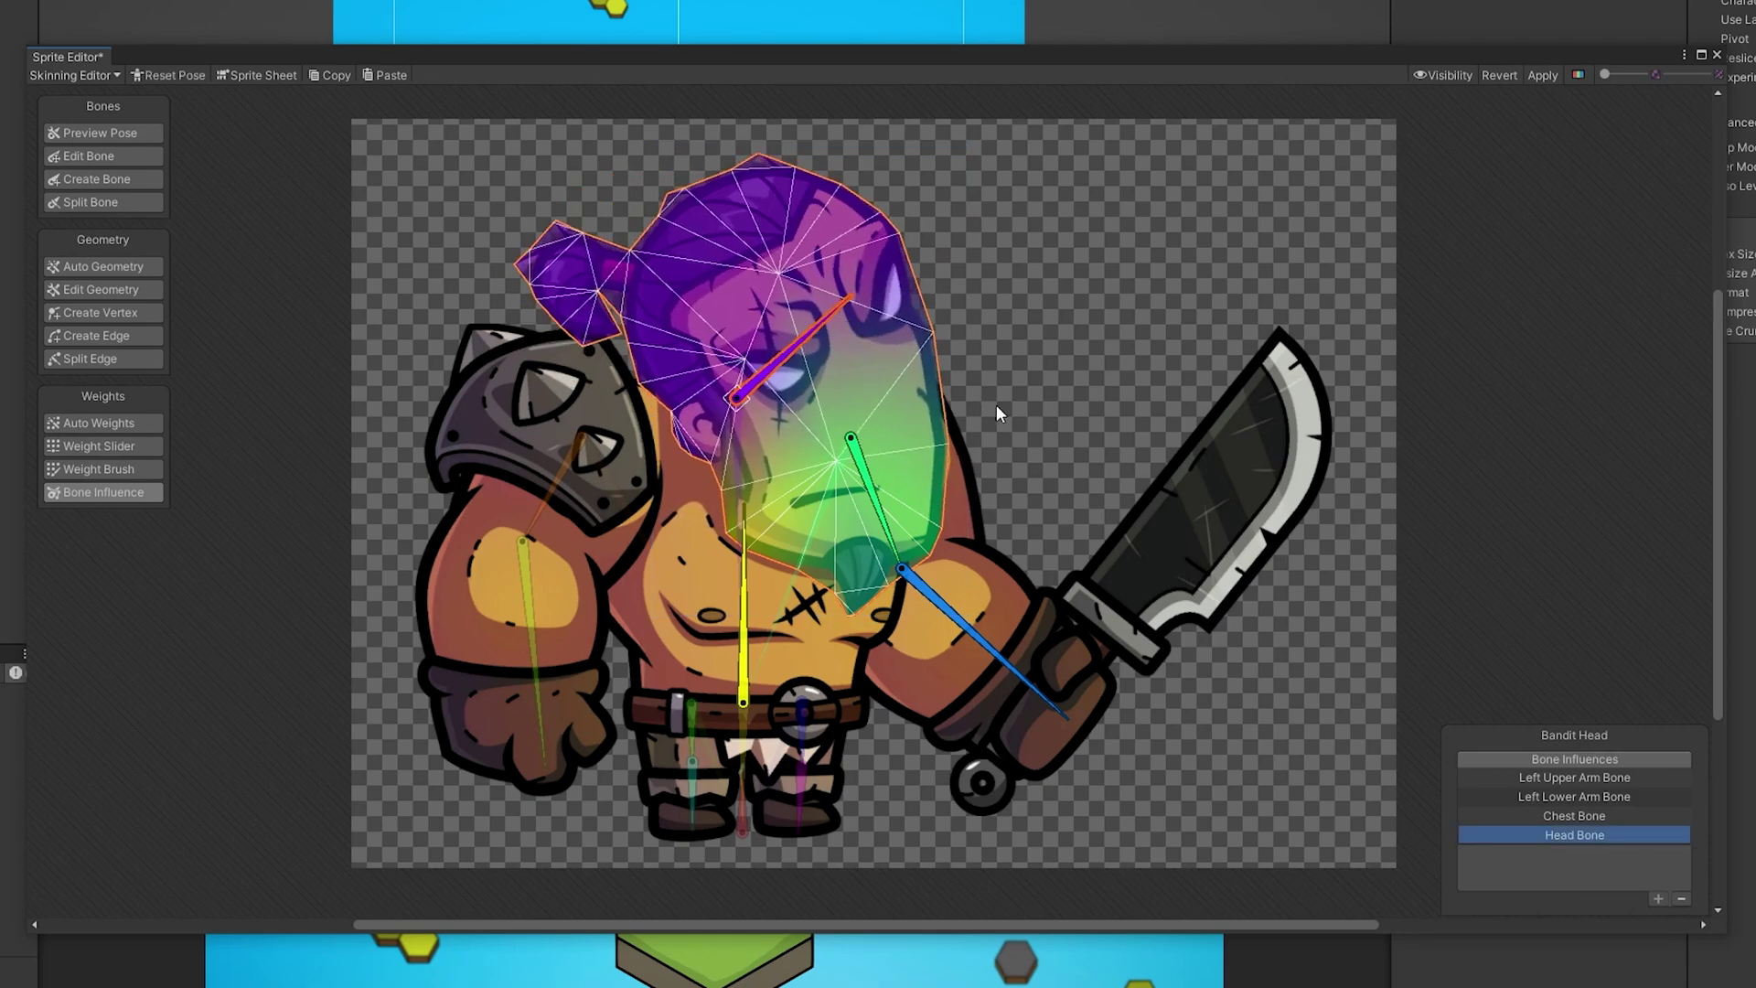
drag(851, 442, 943, 487)
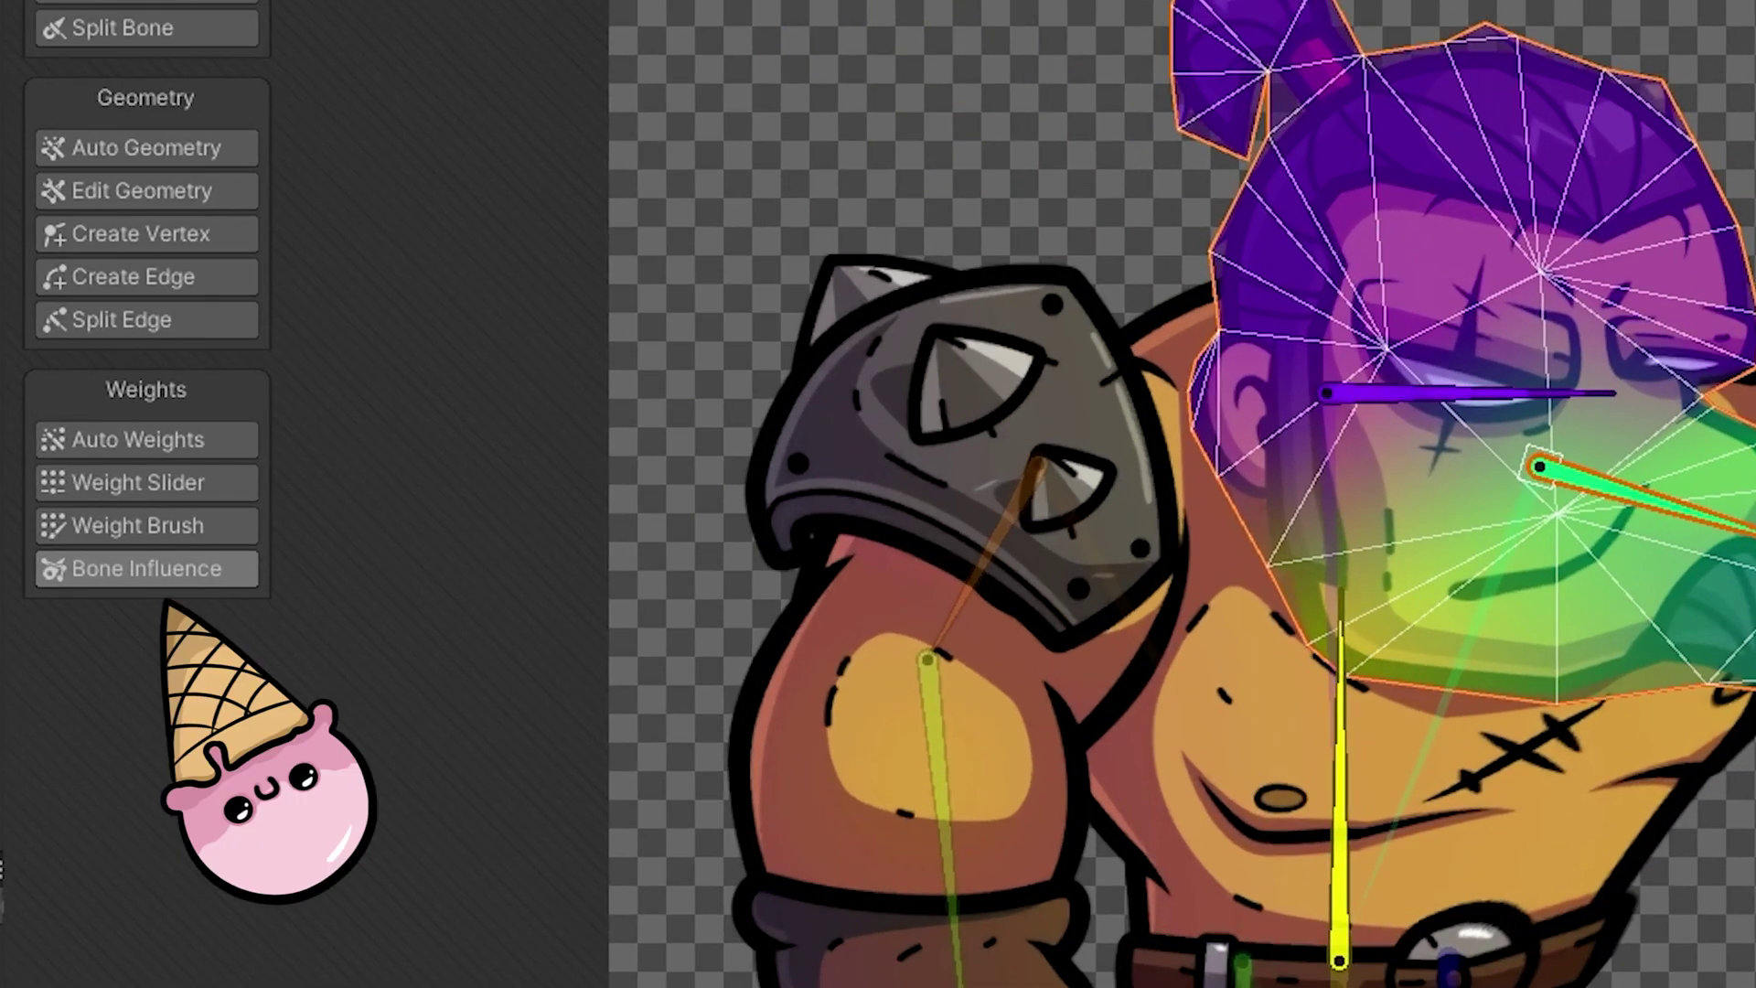
drag(1730, 529, 1607, 746)
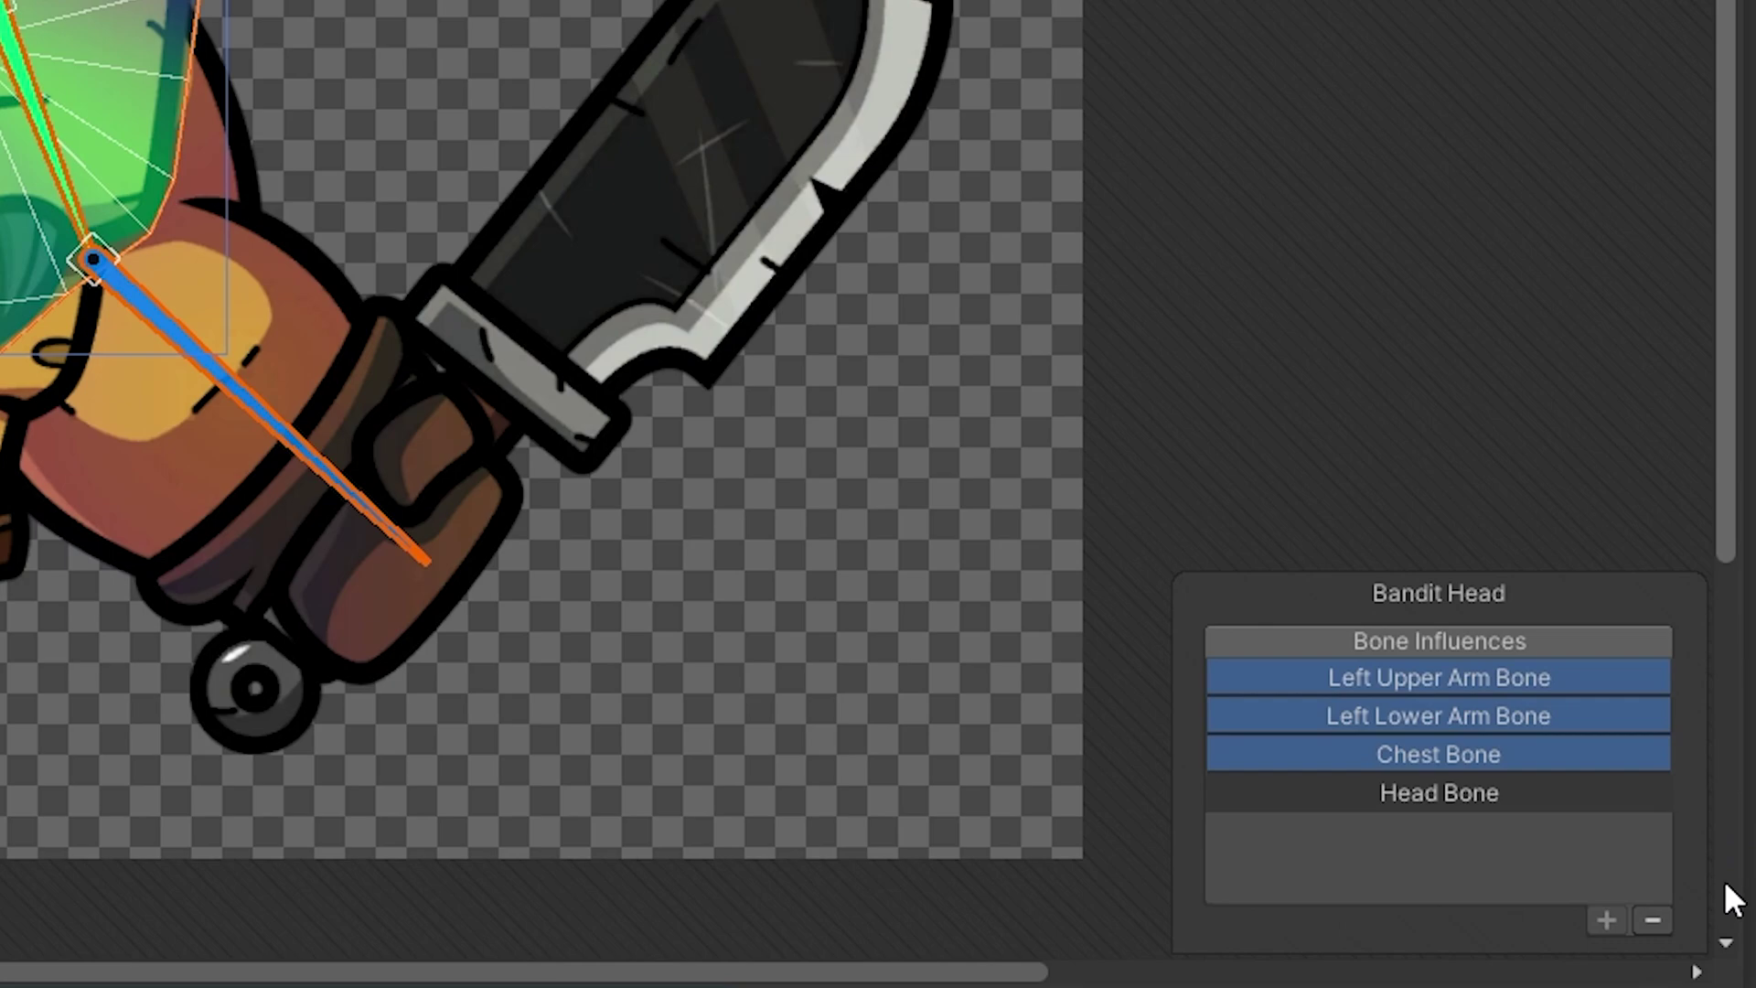
click(1654, 919)
click(844, 364)
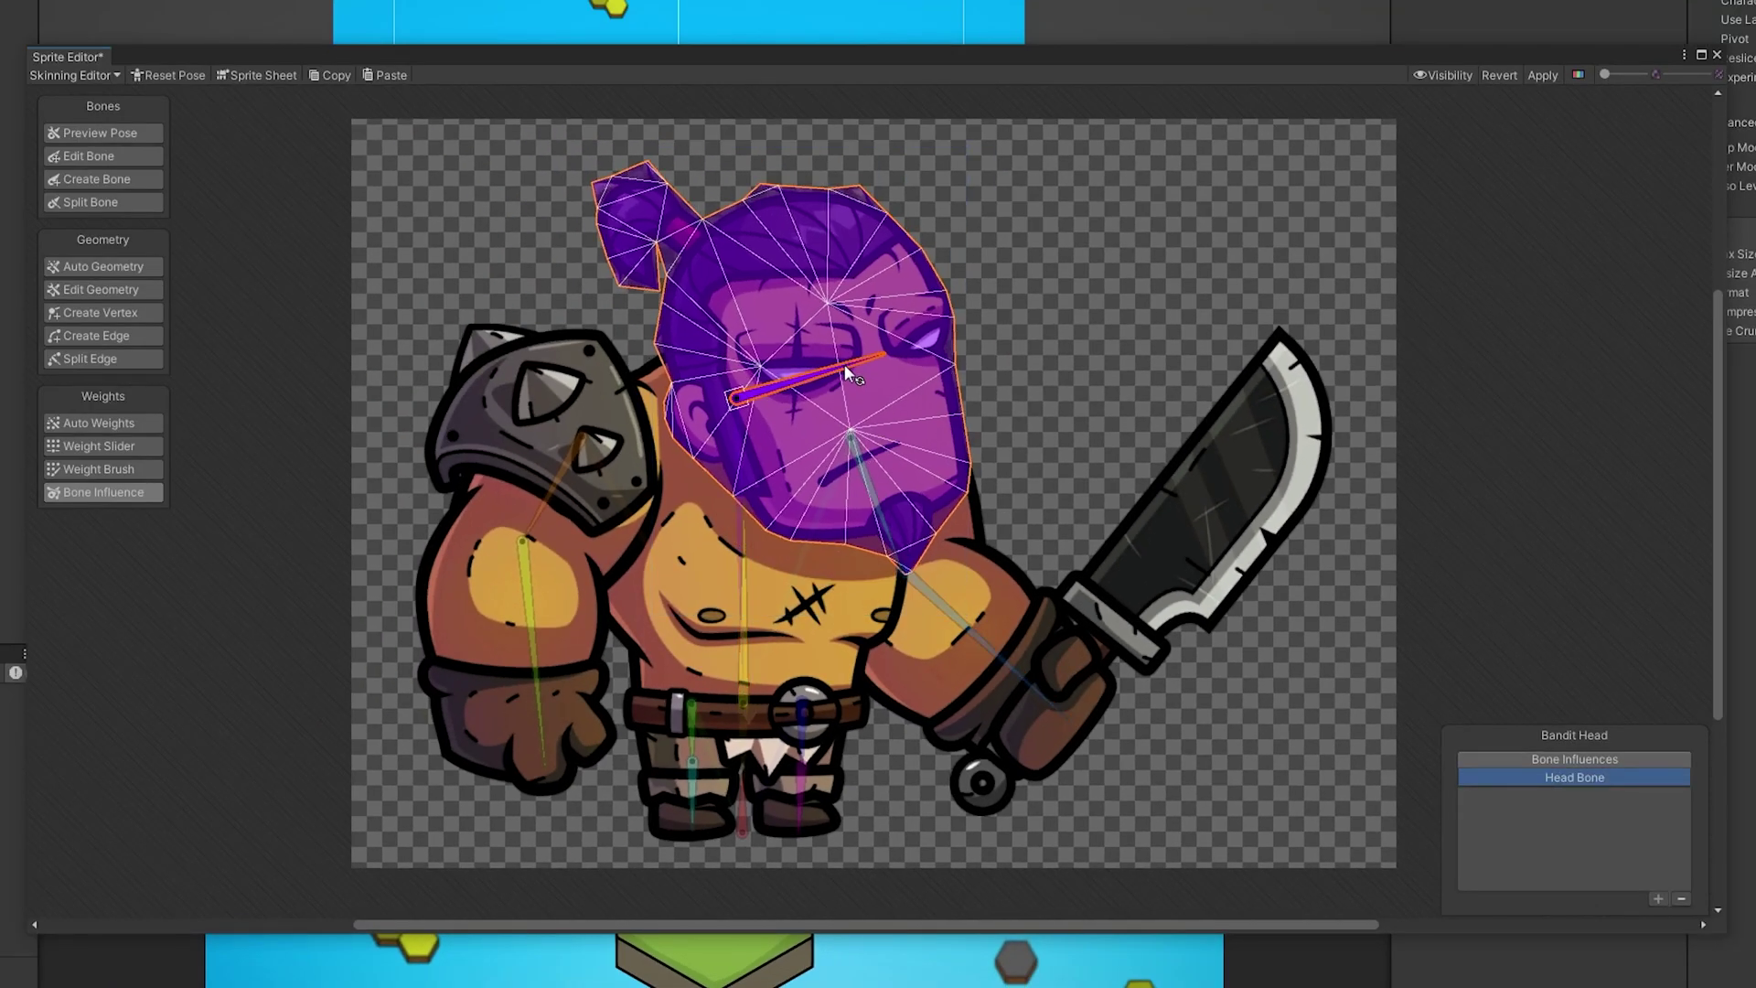
drag(843, 363, 871, 405)
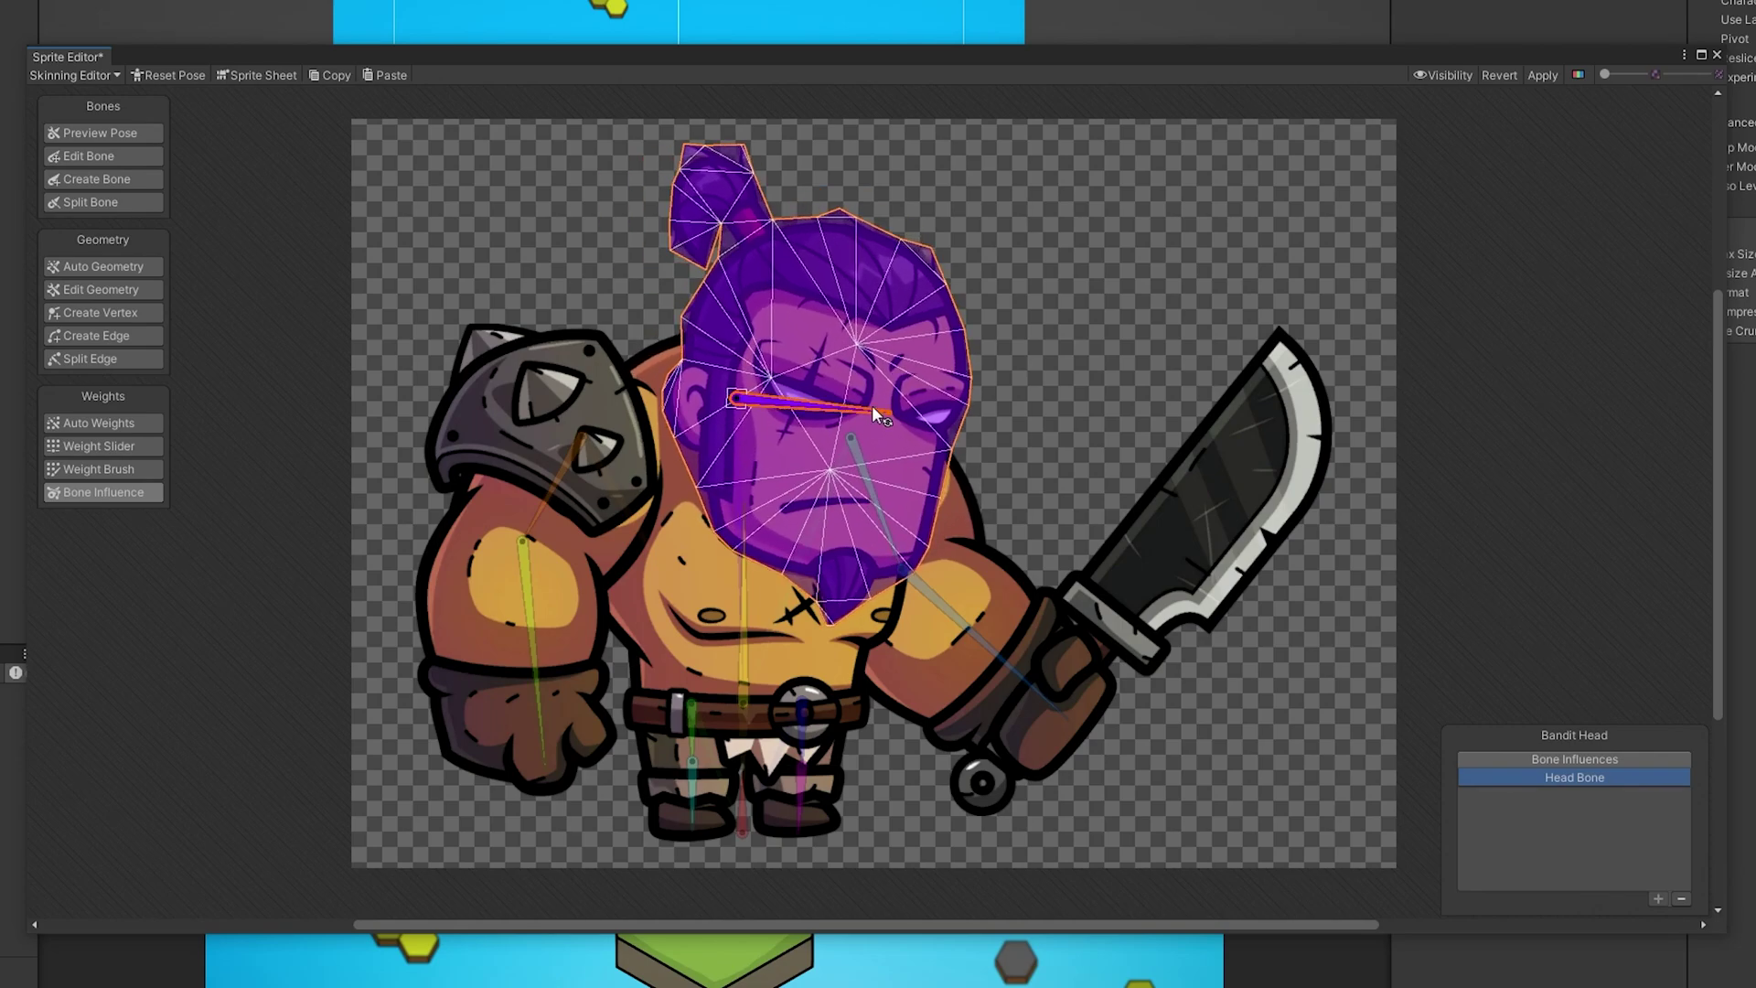
Step: Remove an extra bone from the torso's influences and test the sword arm and leg poses
click(1023, 591)
click(769, 576)
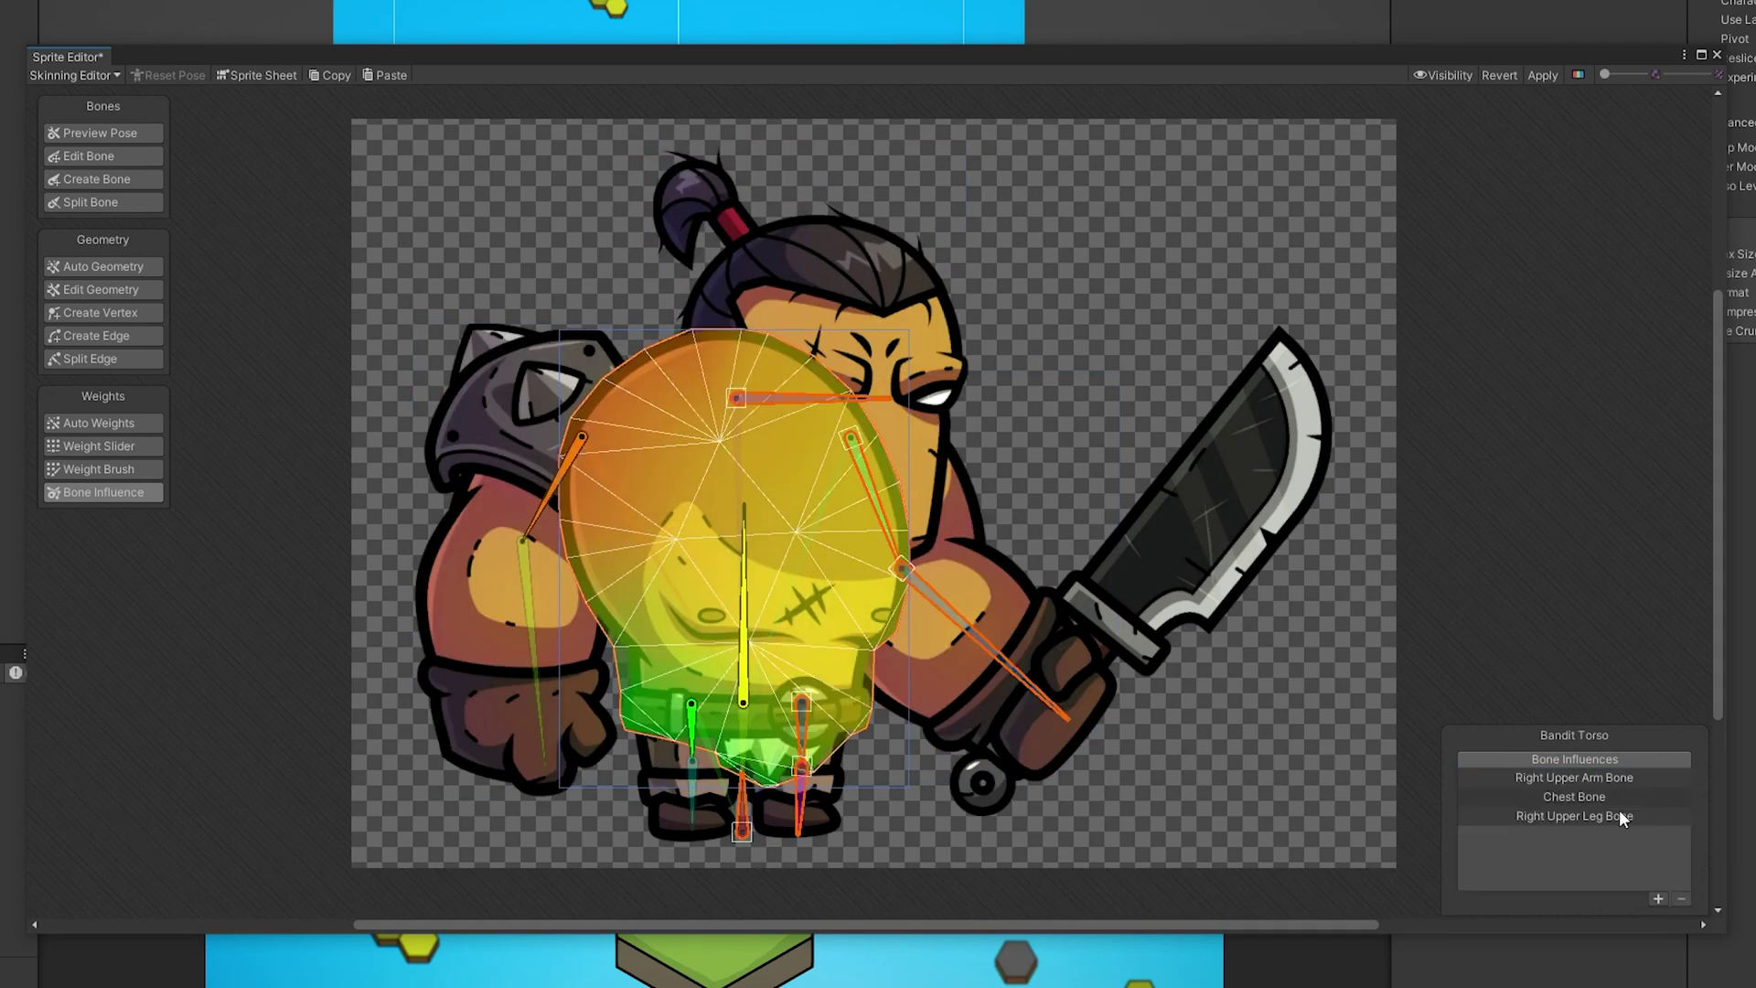
click(1622, 819)
click(1681, 899)
click(687, 741)
click(789, 748)
mouse_move(902, 567)
mouse_down()
mouse_move(893, 505)
mouse_move(906, 550)
mouse_up()
drag(585, 503, 549, 577)
drag(769, 741, 825, 593)
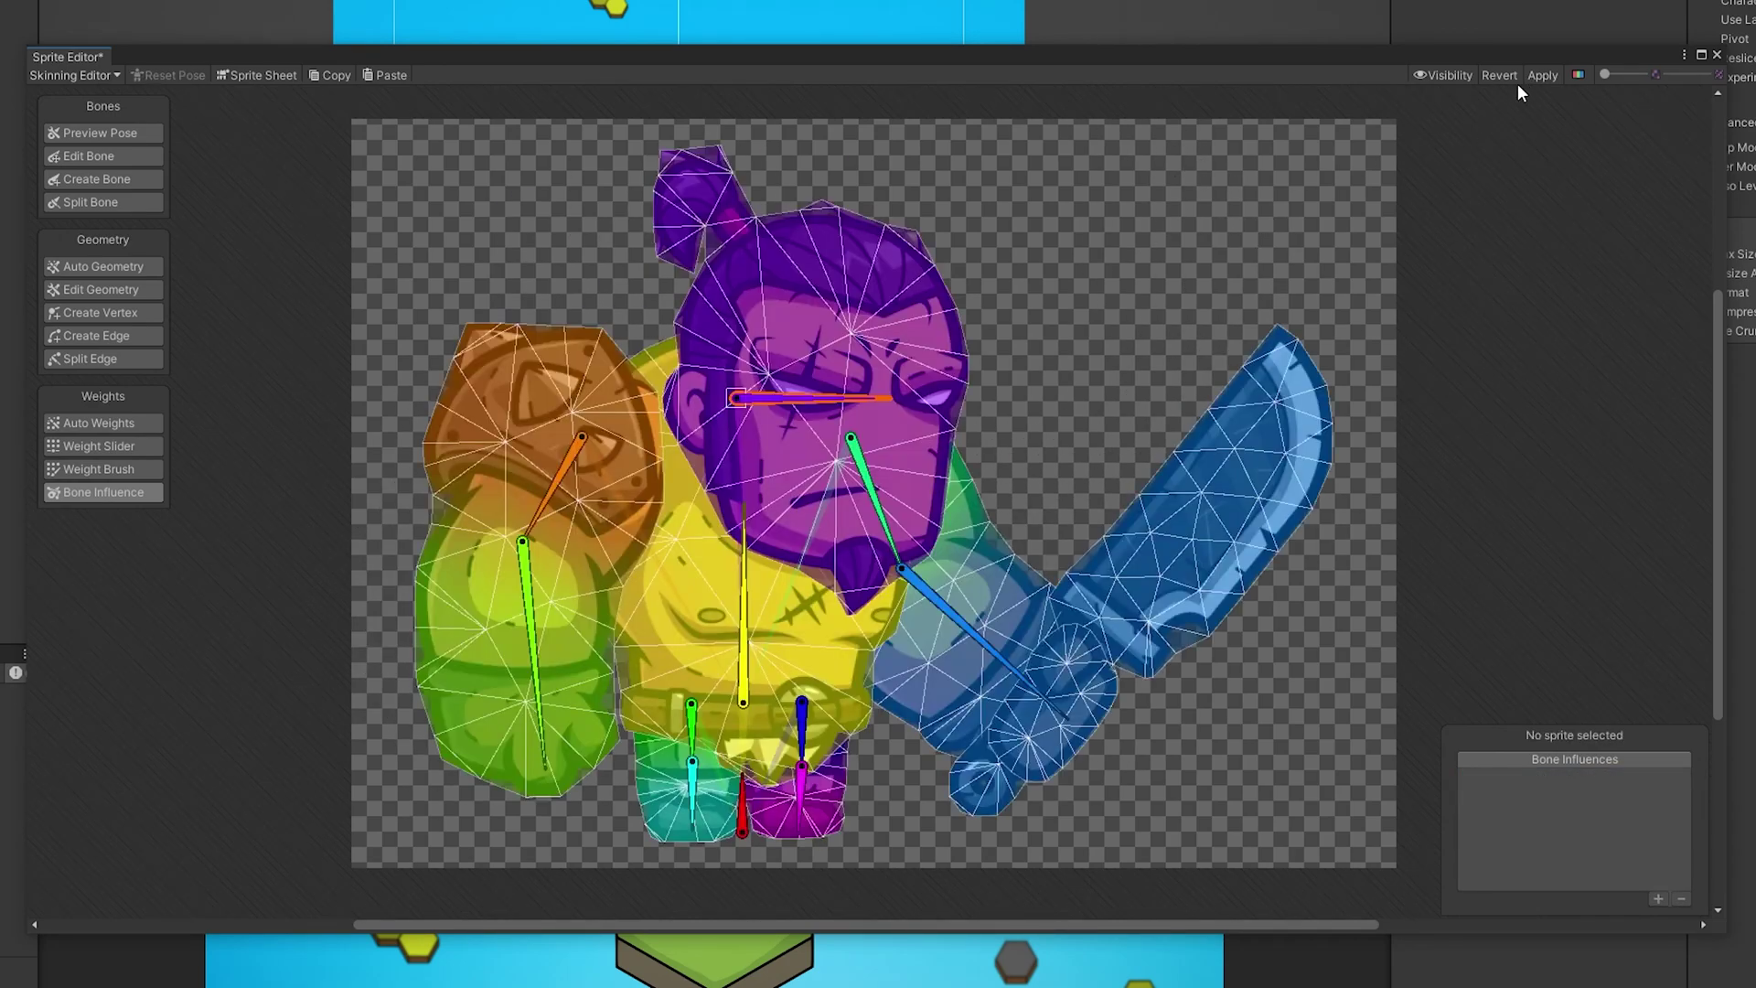
Step: Hide the Bandit sprites and show the Ork sprites with their mesh geometry
click(1444, 74)
click(1472, 197)
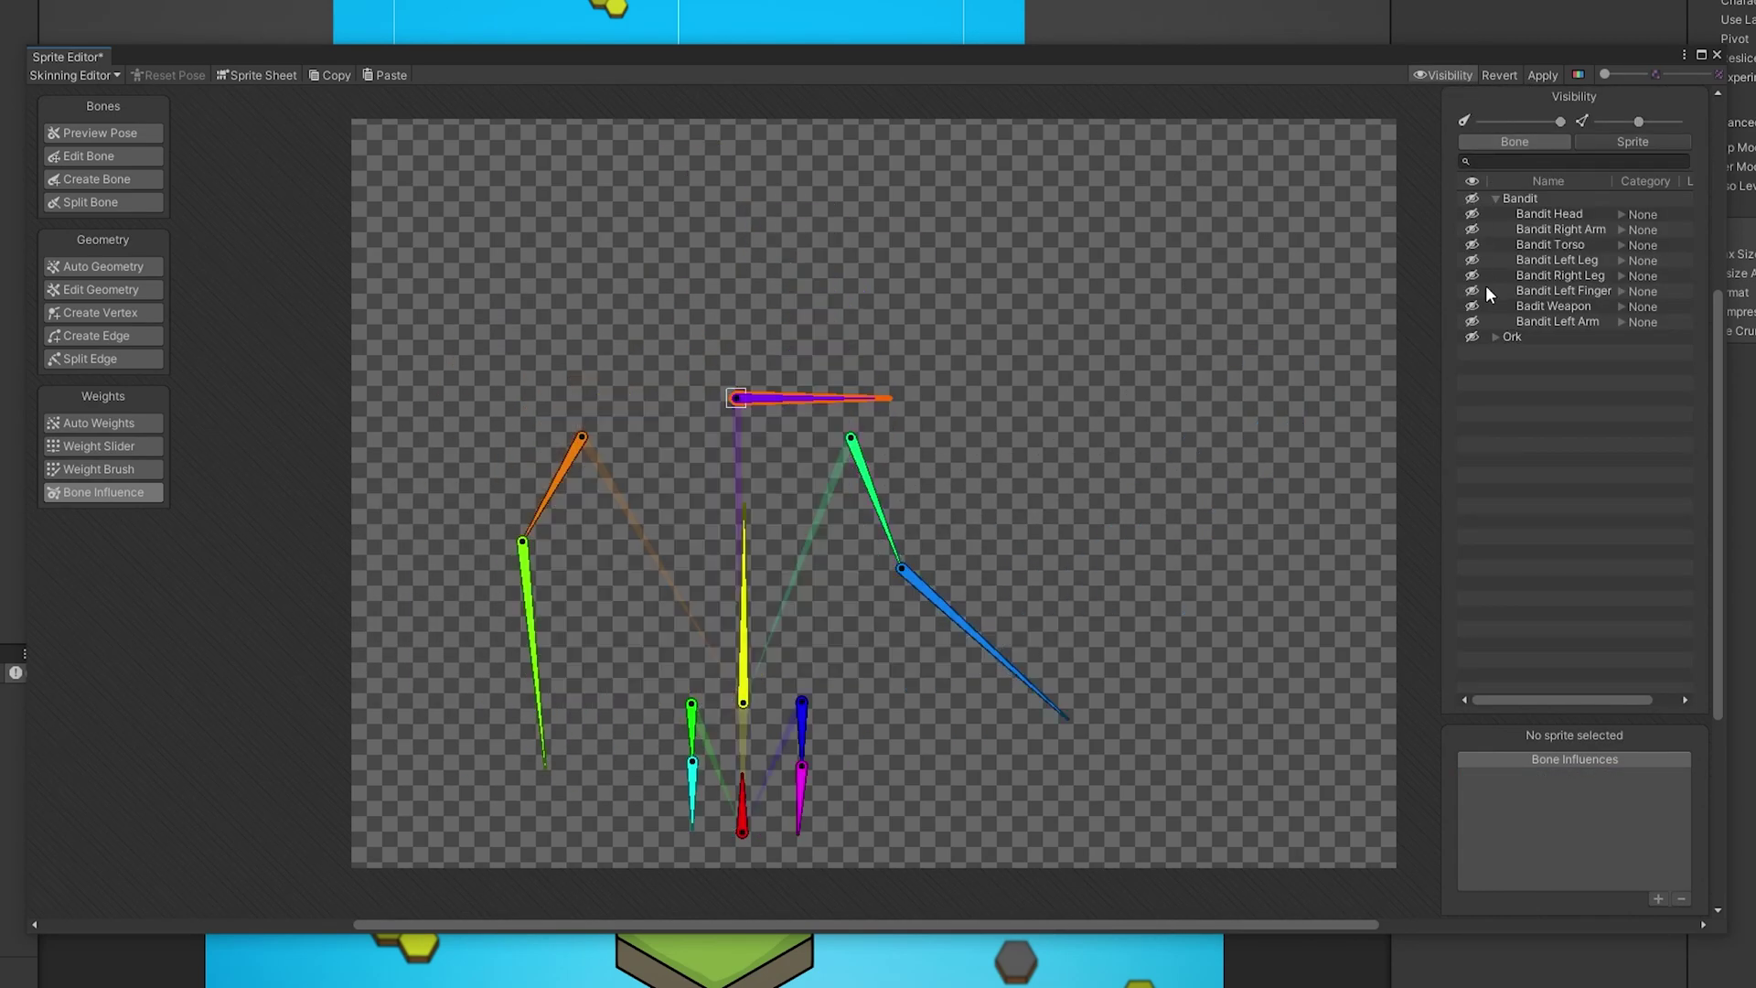
click(1471, 336)
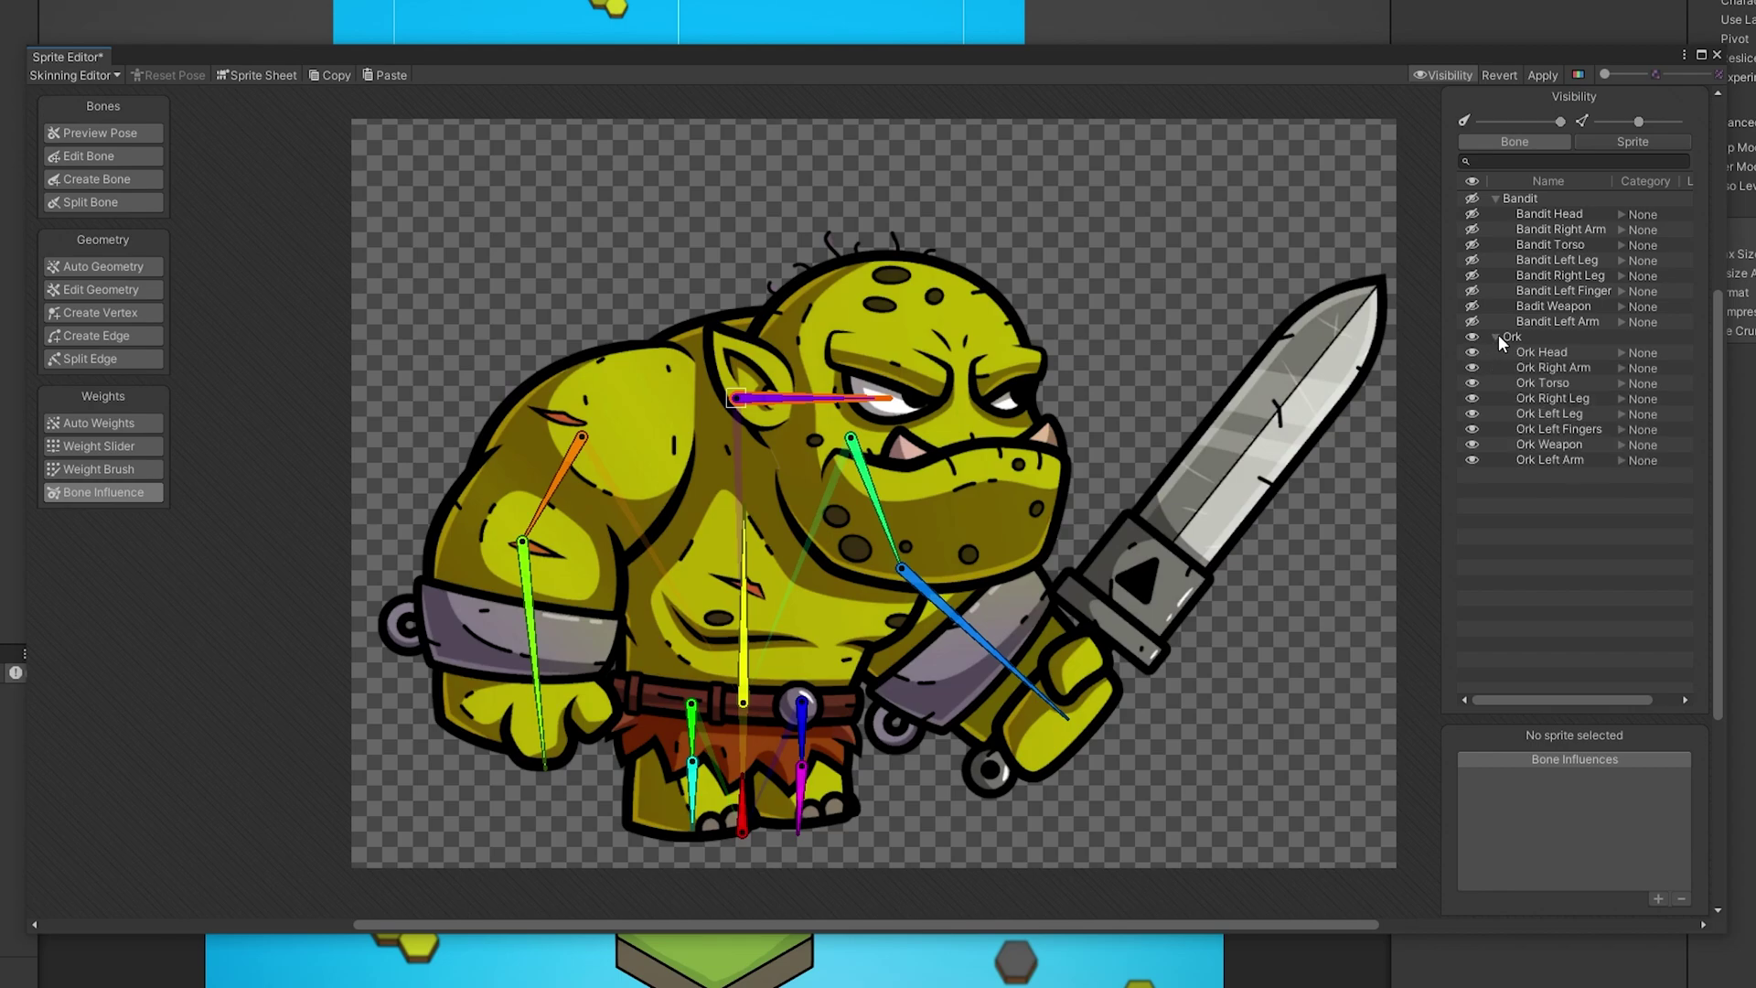
key(shift+a)
Step: Inspect bone influences on the Ork torso, legs, head and sword arm, then deselect everything
click(1072, 455)
key(shift+p)
key(shift+v)
click(742, 549)
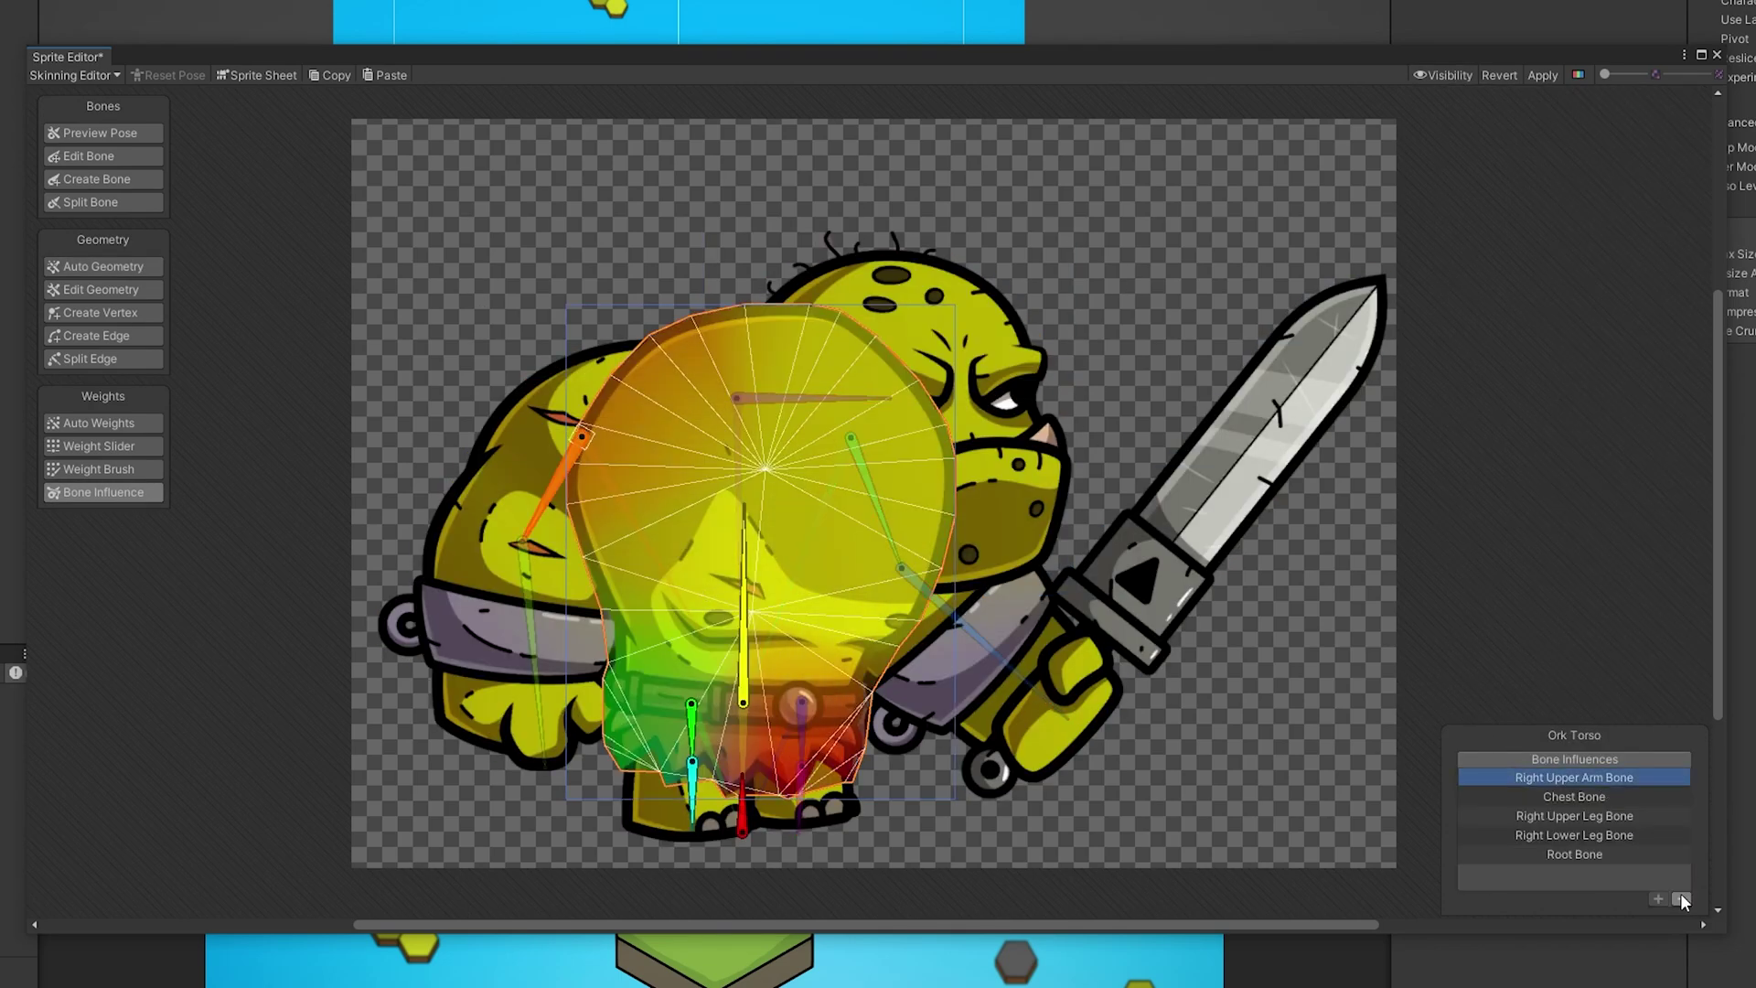
click(693, 775)
click(810, 782)
click(891, 357)
click(1042, 686)
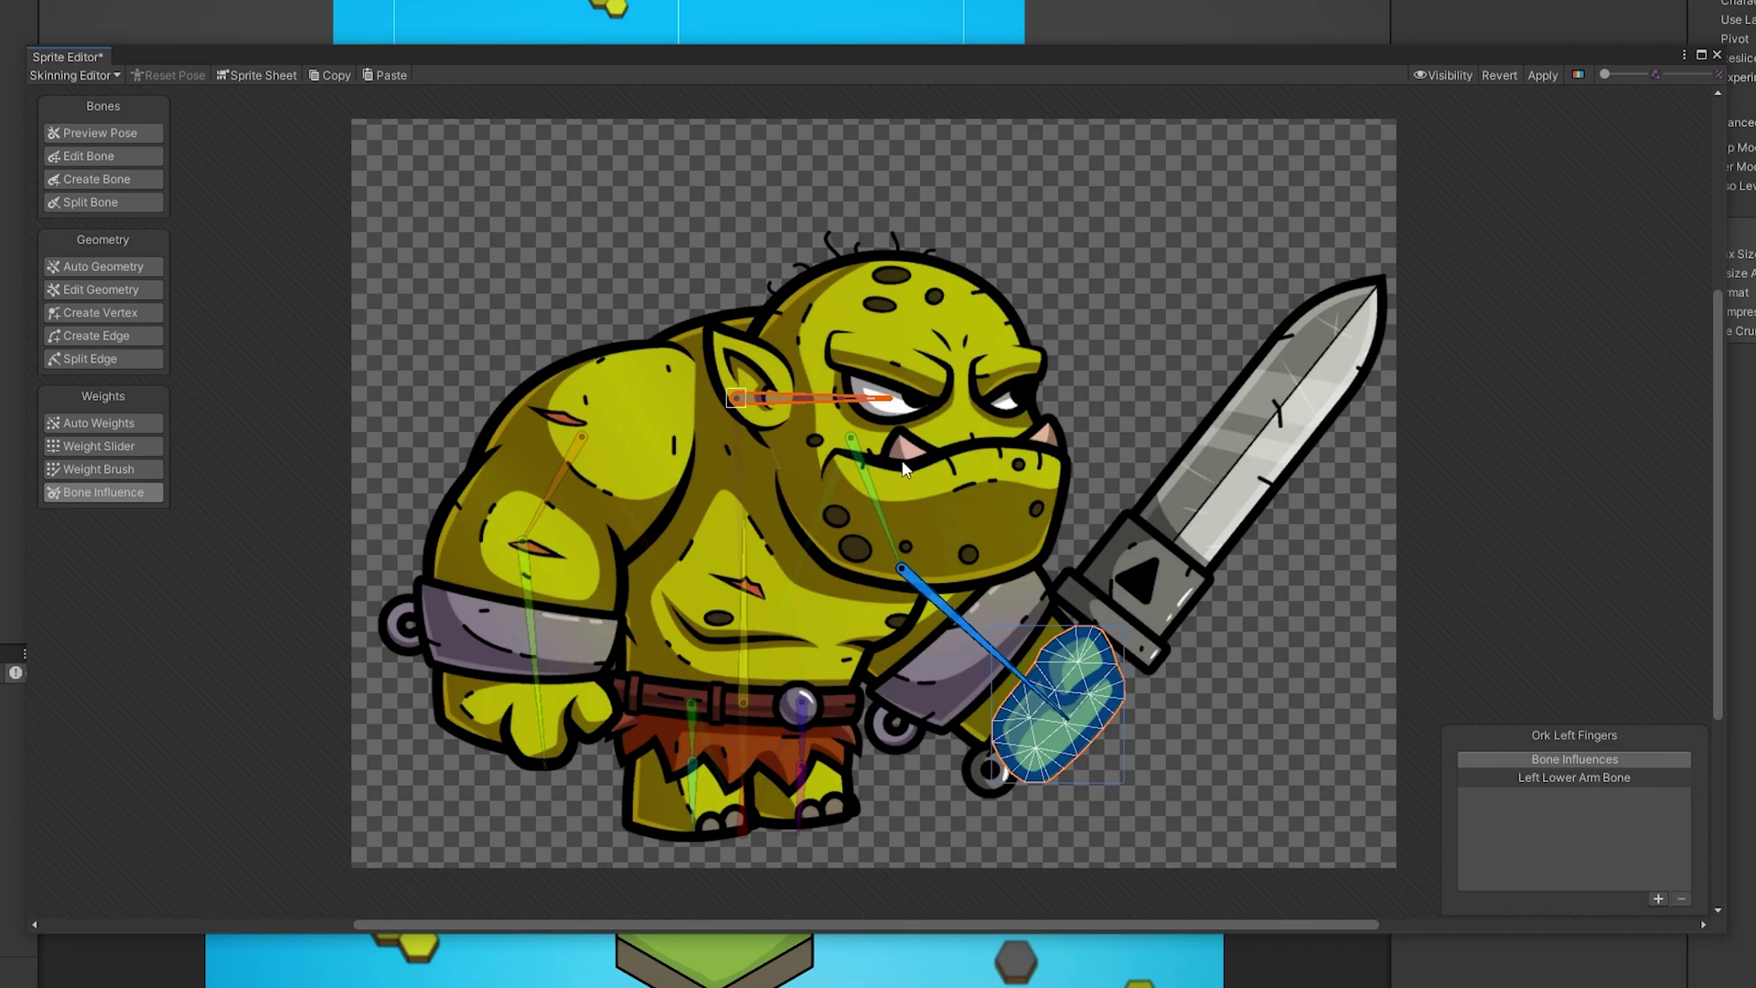
click(1118, 274)
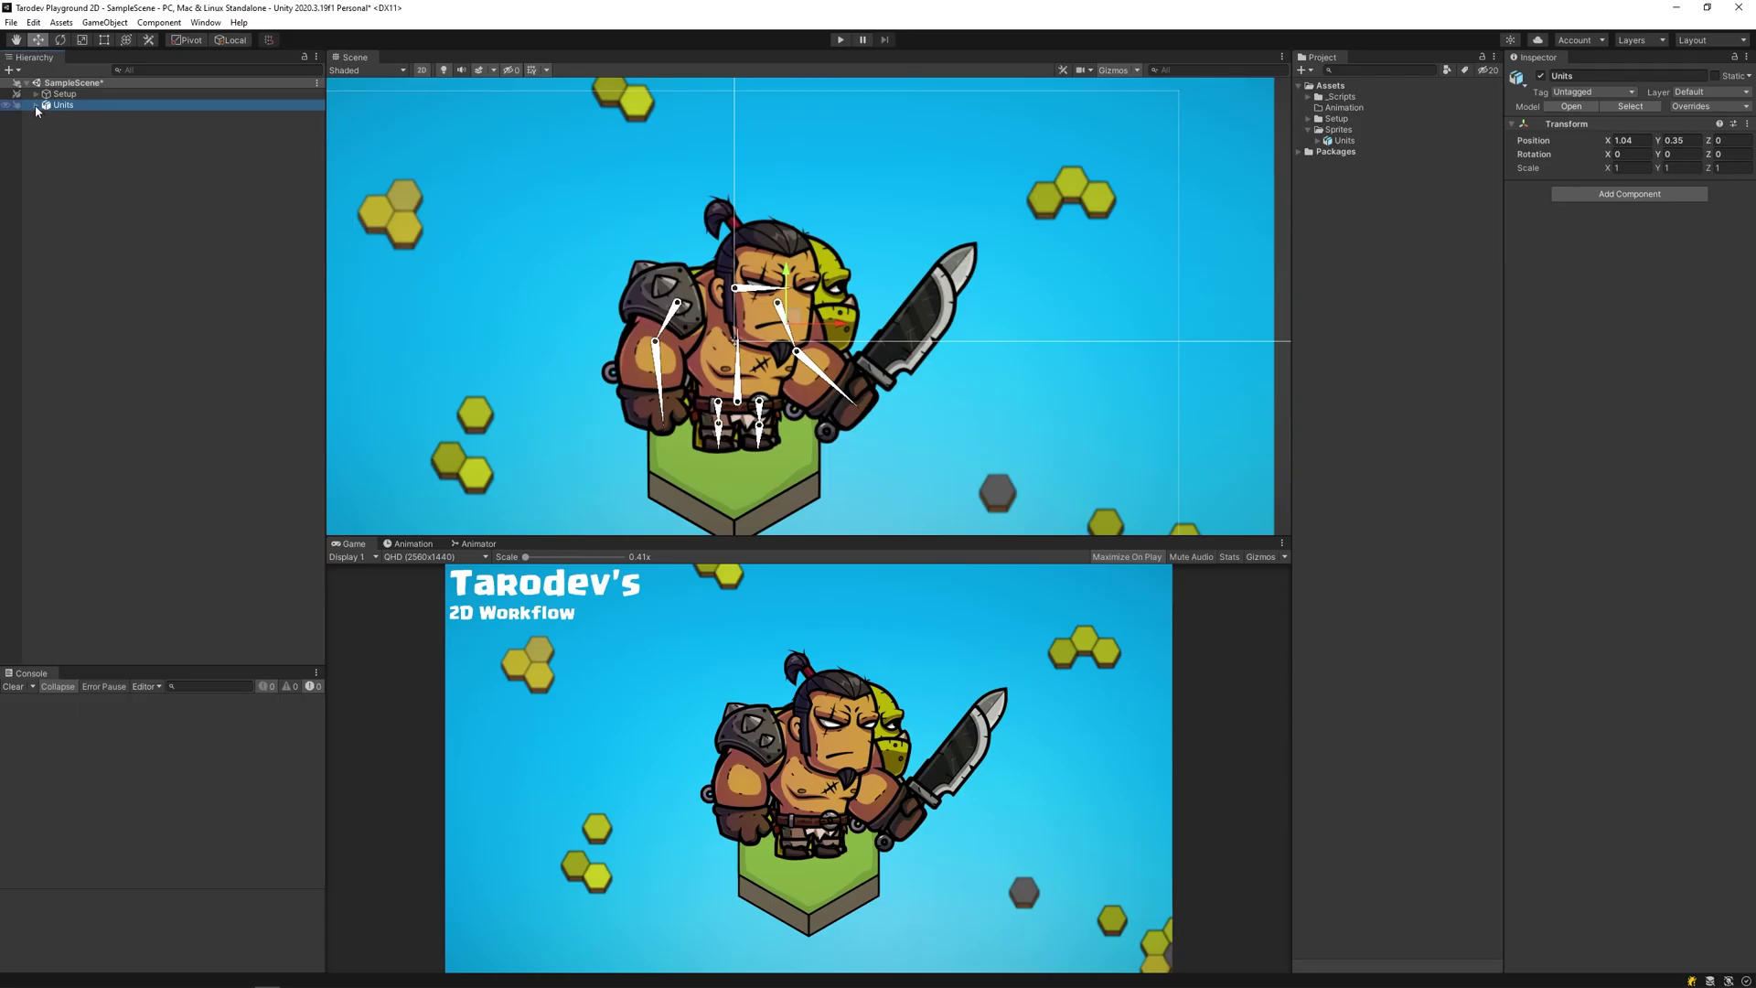
Step: Reimport the Units PSD with Use Layer Grouping, splitting it into Bandit, Ork and Root Bone
click(37, 106)
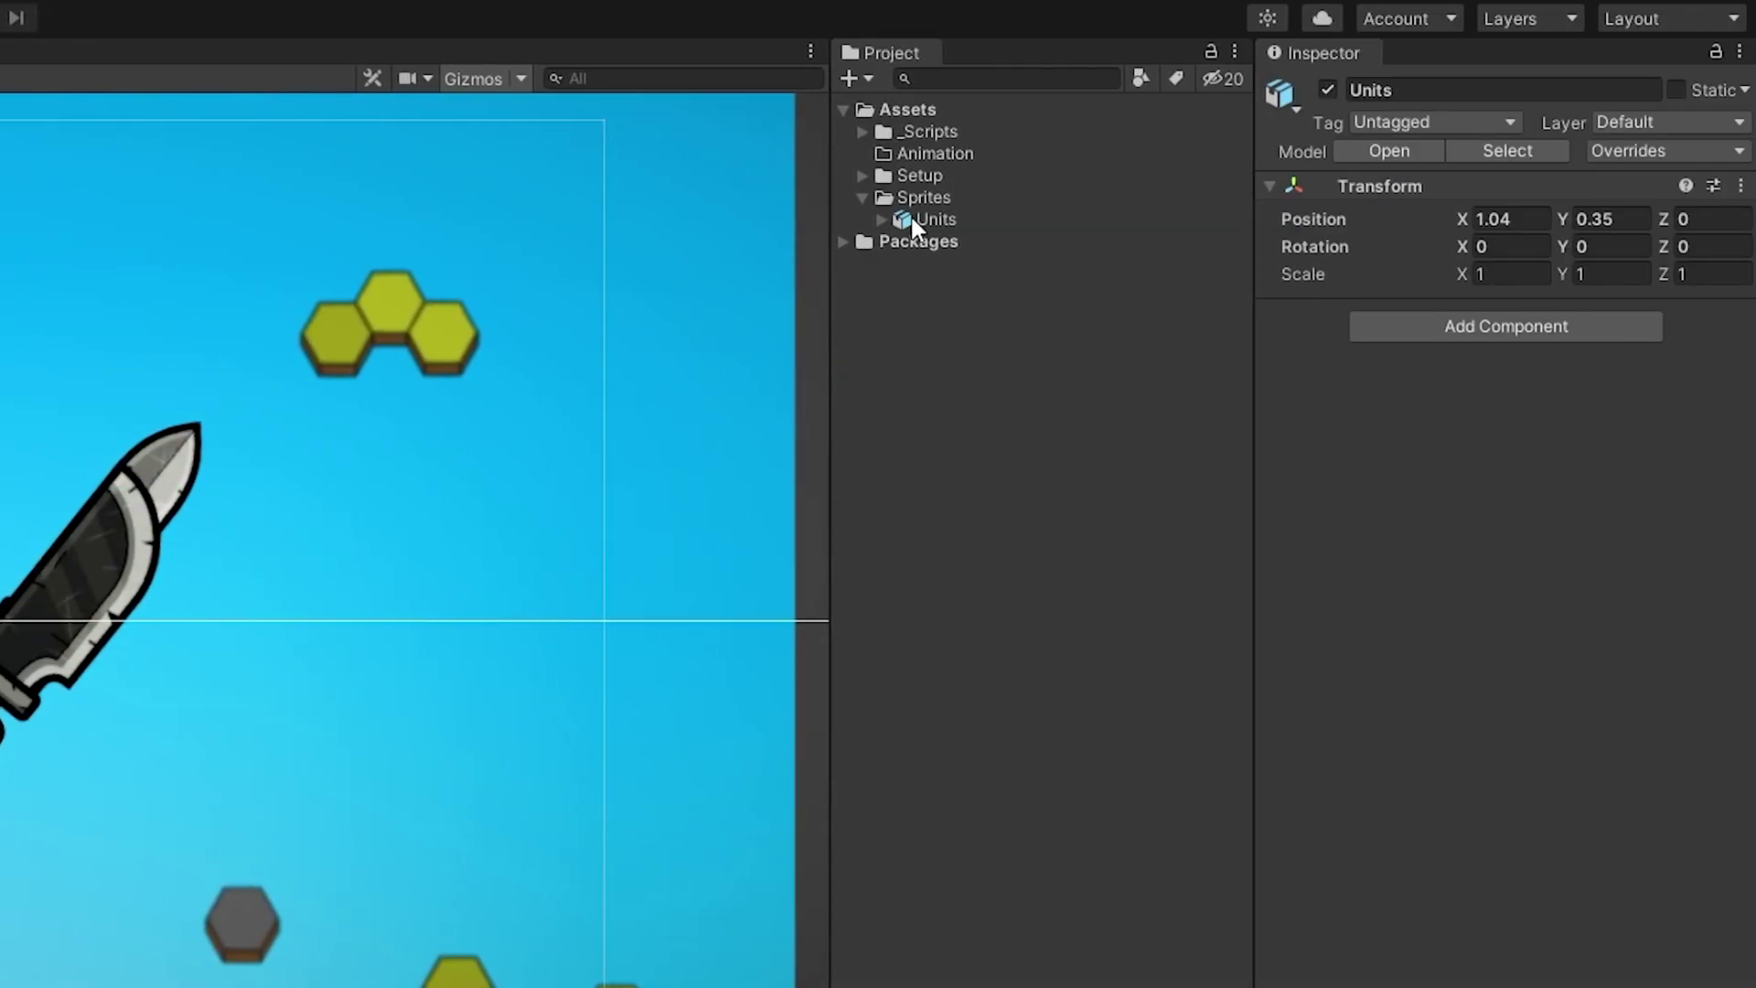
click(913, 222)
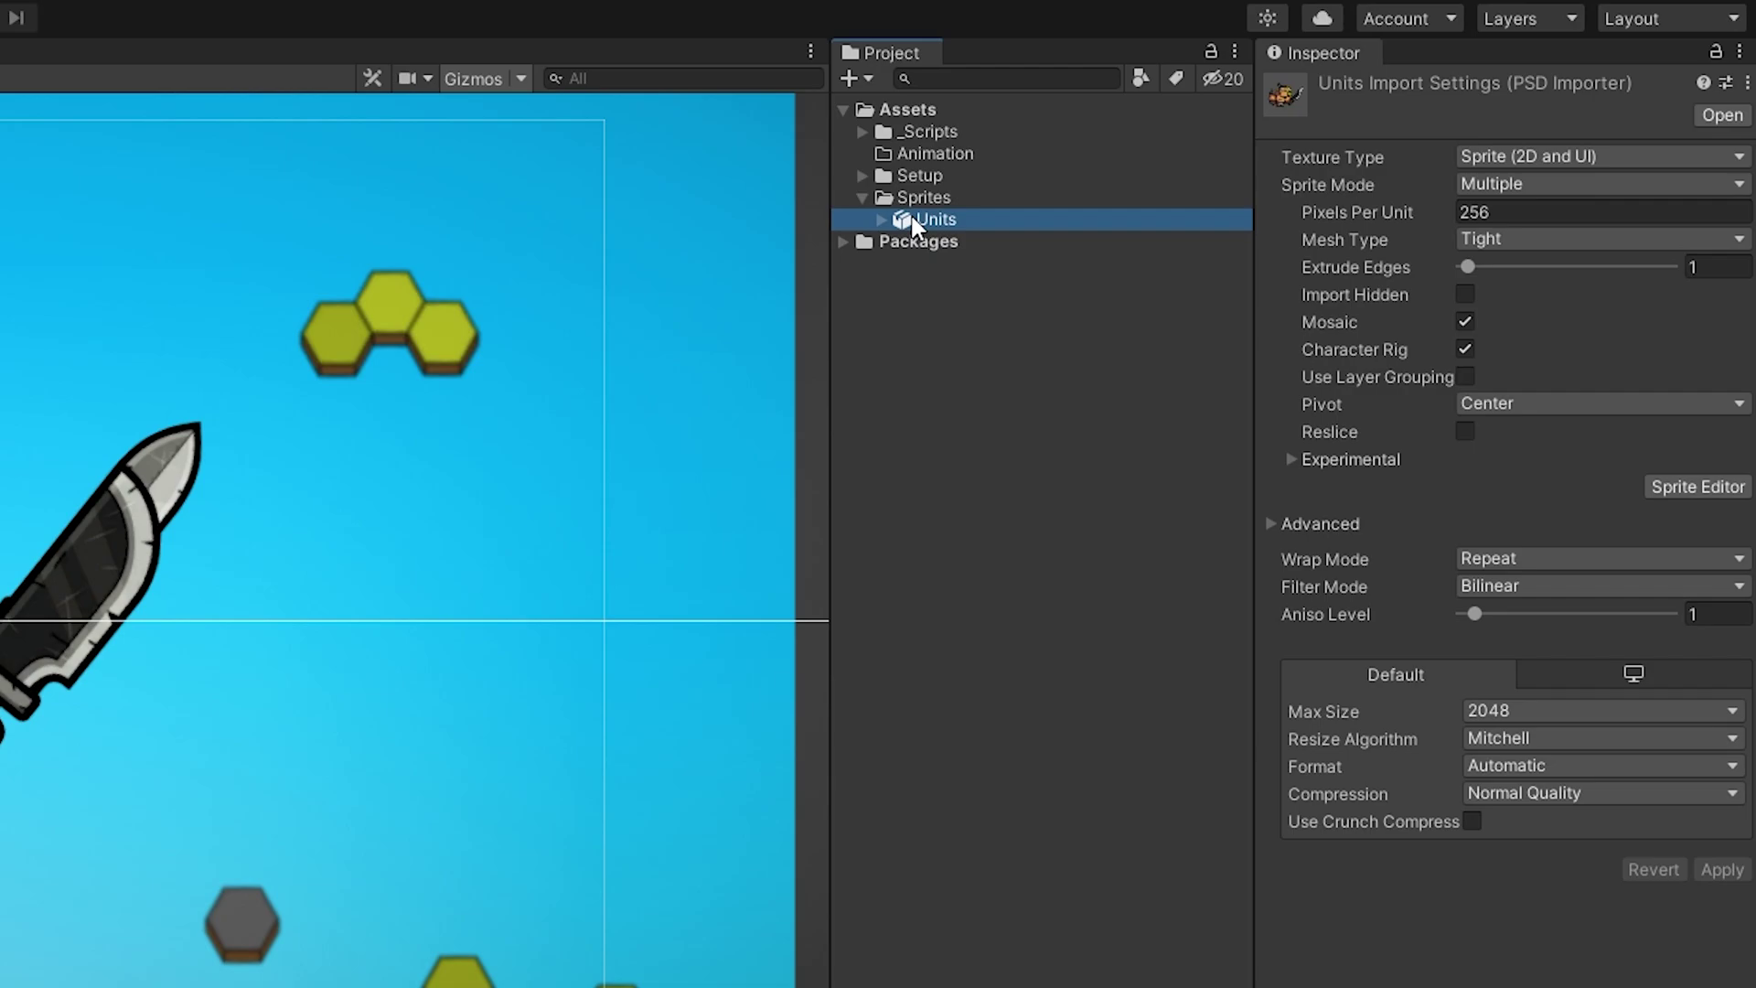
click(1465, 378)
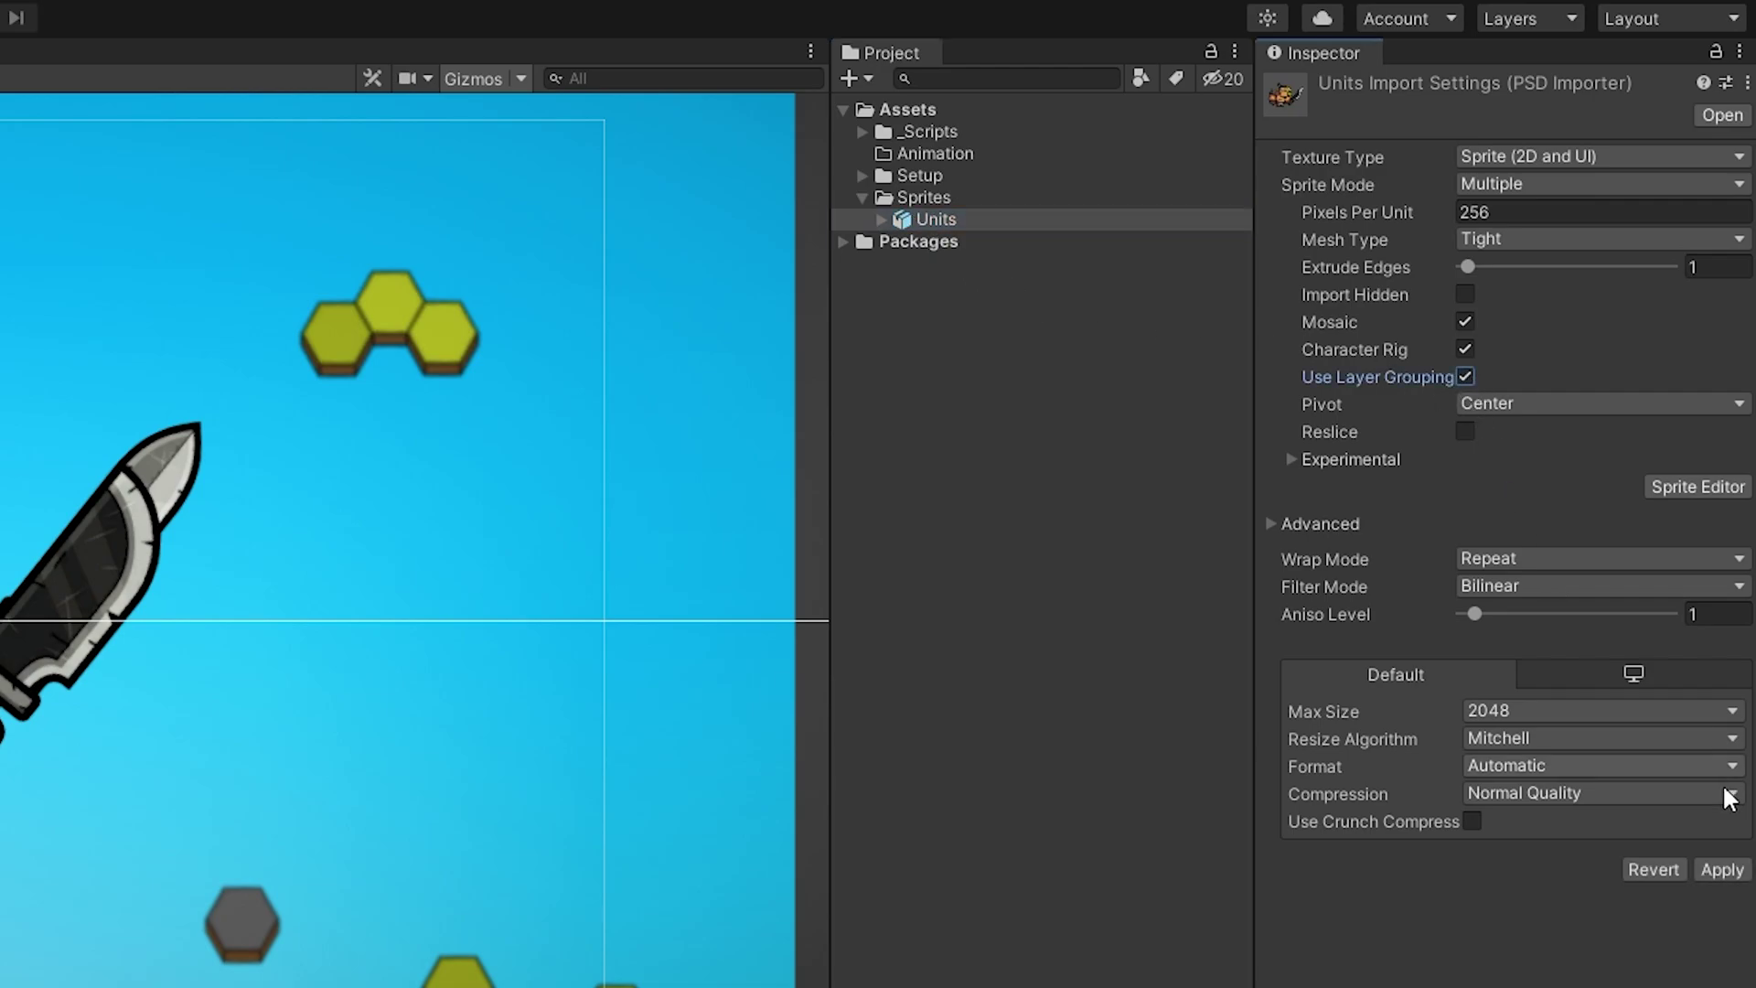
click(1721, 870)
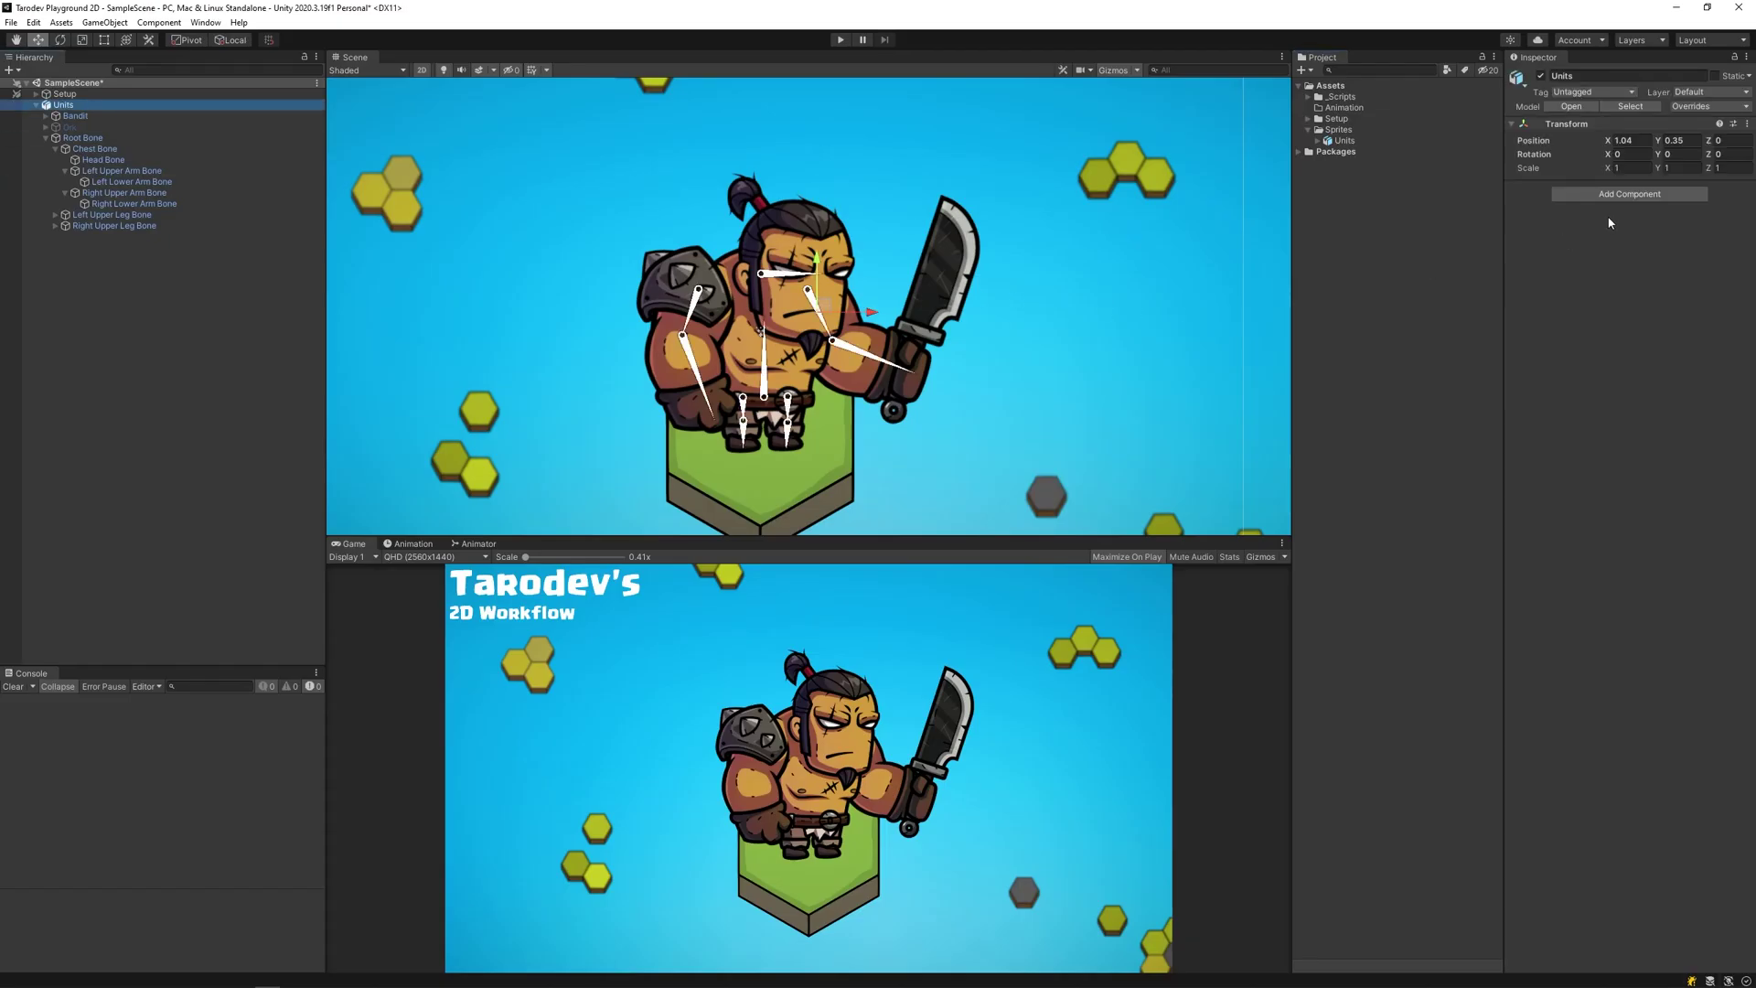
Step: Add an IK Manager 2D component to Units with one new Limb solver
click(1624, 194)
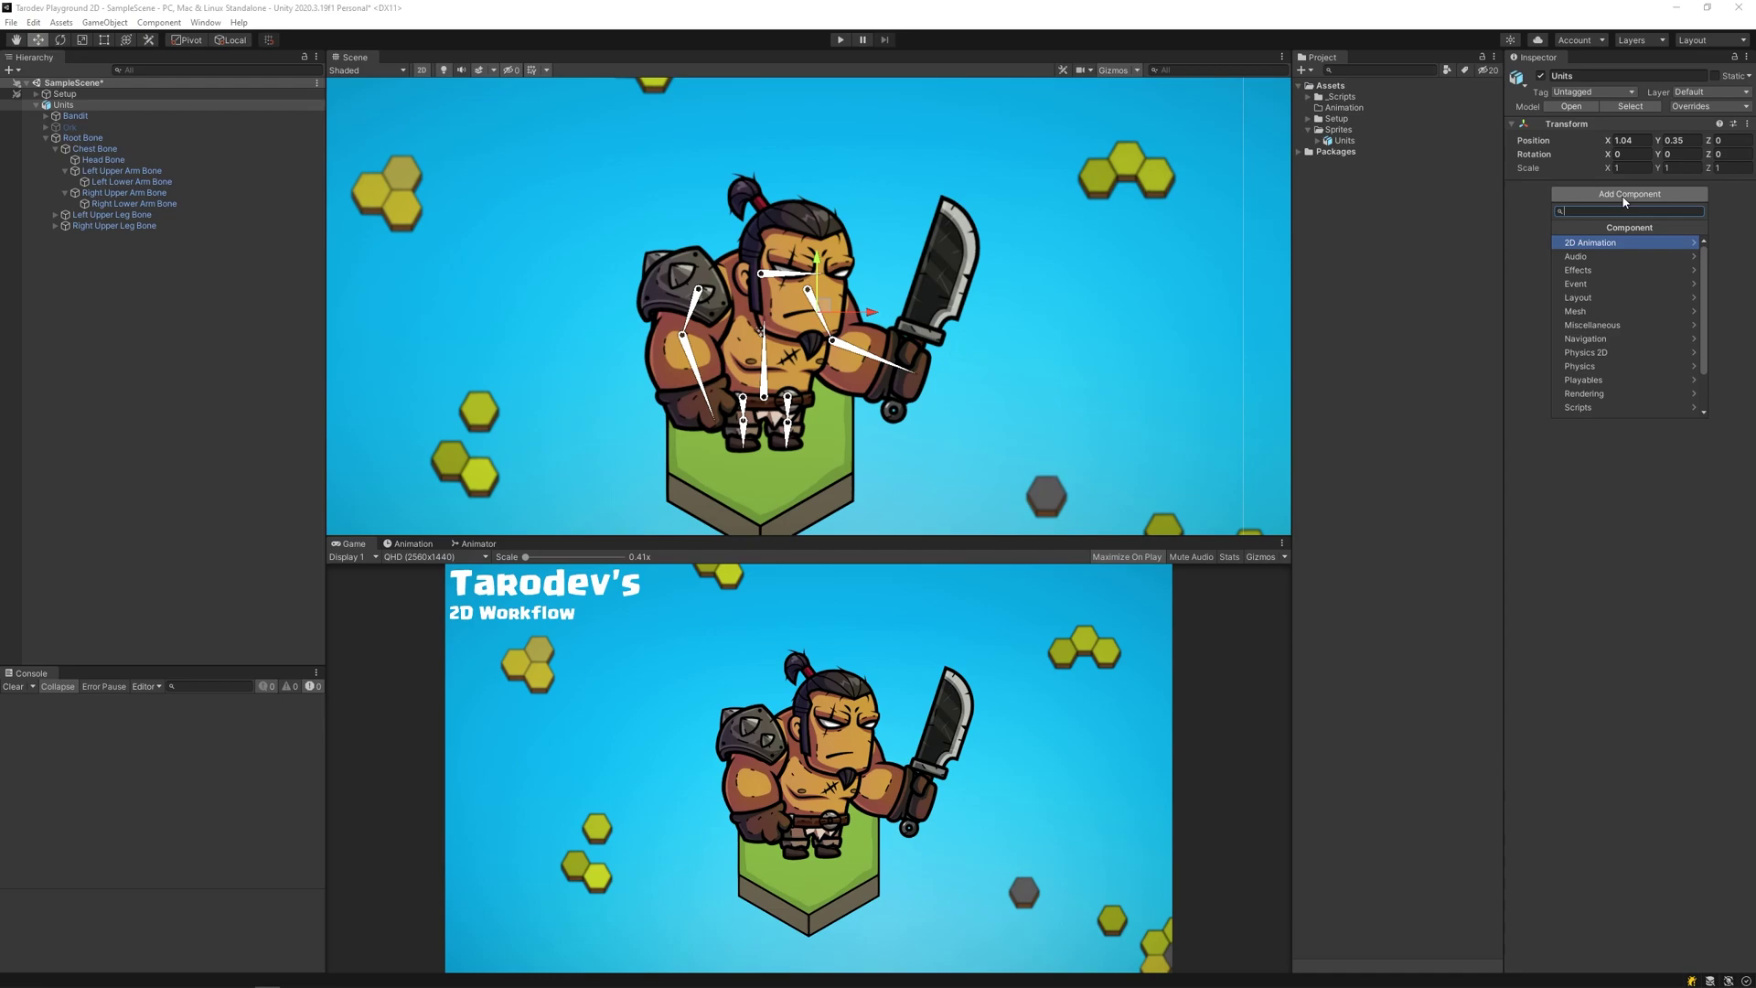
text(ik)
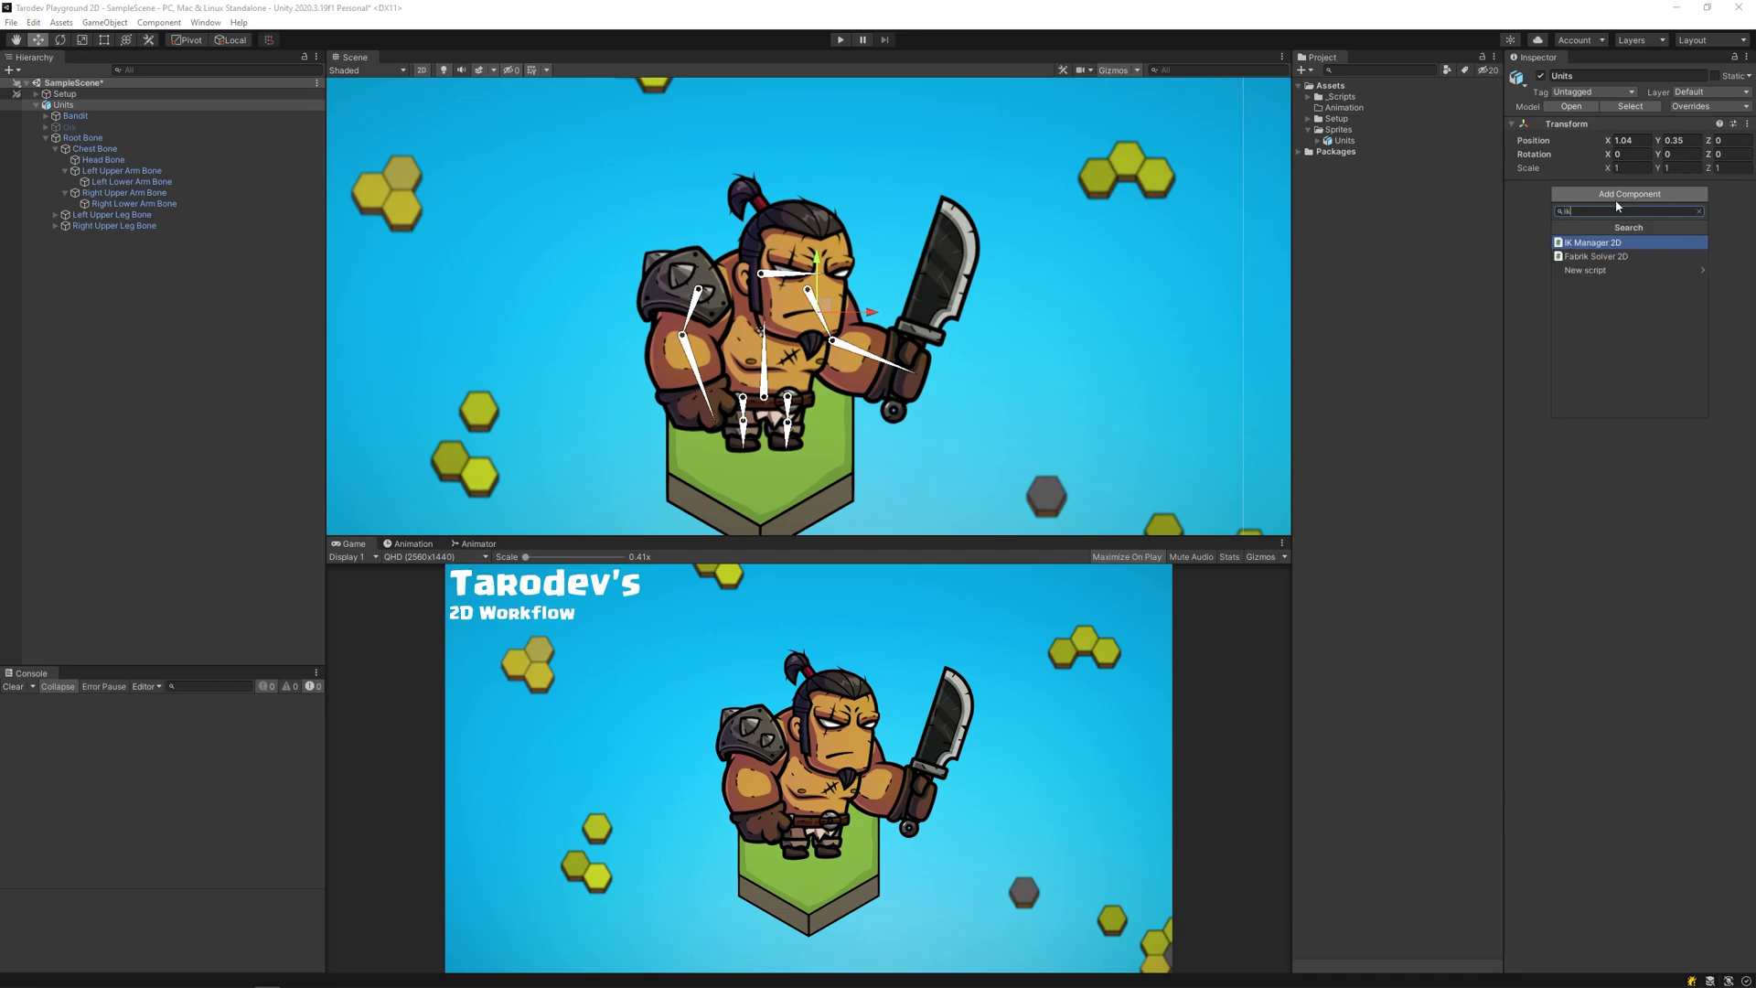
click(1588, 244)
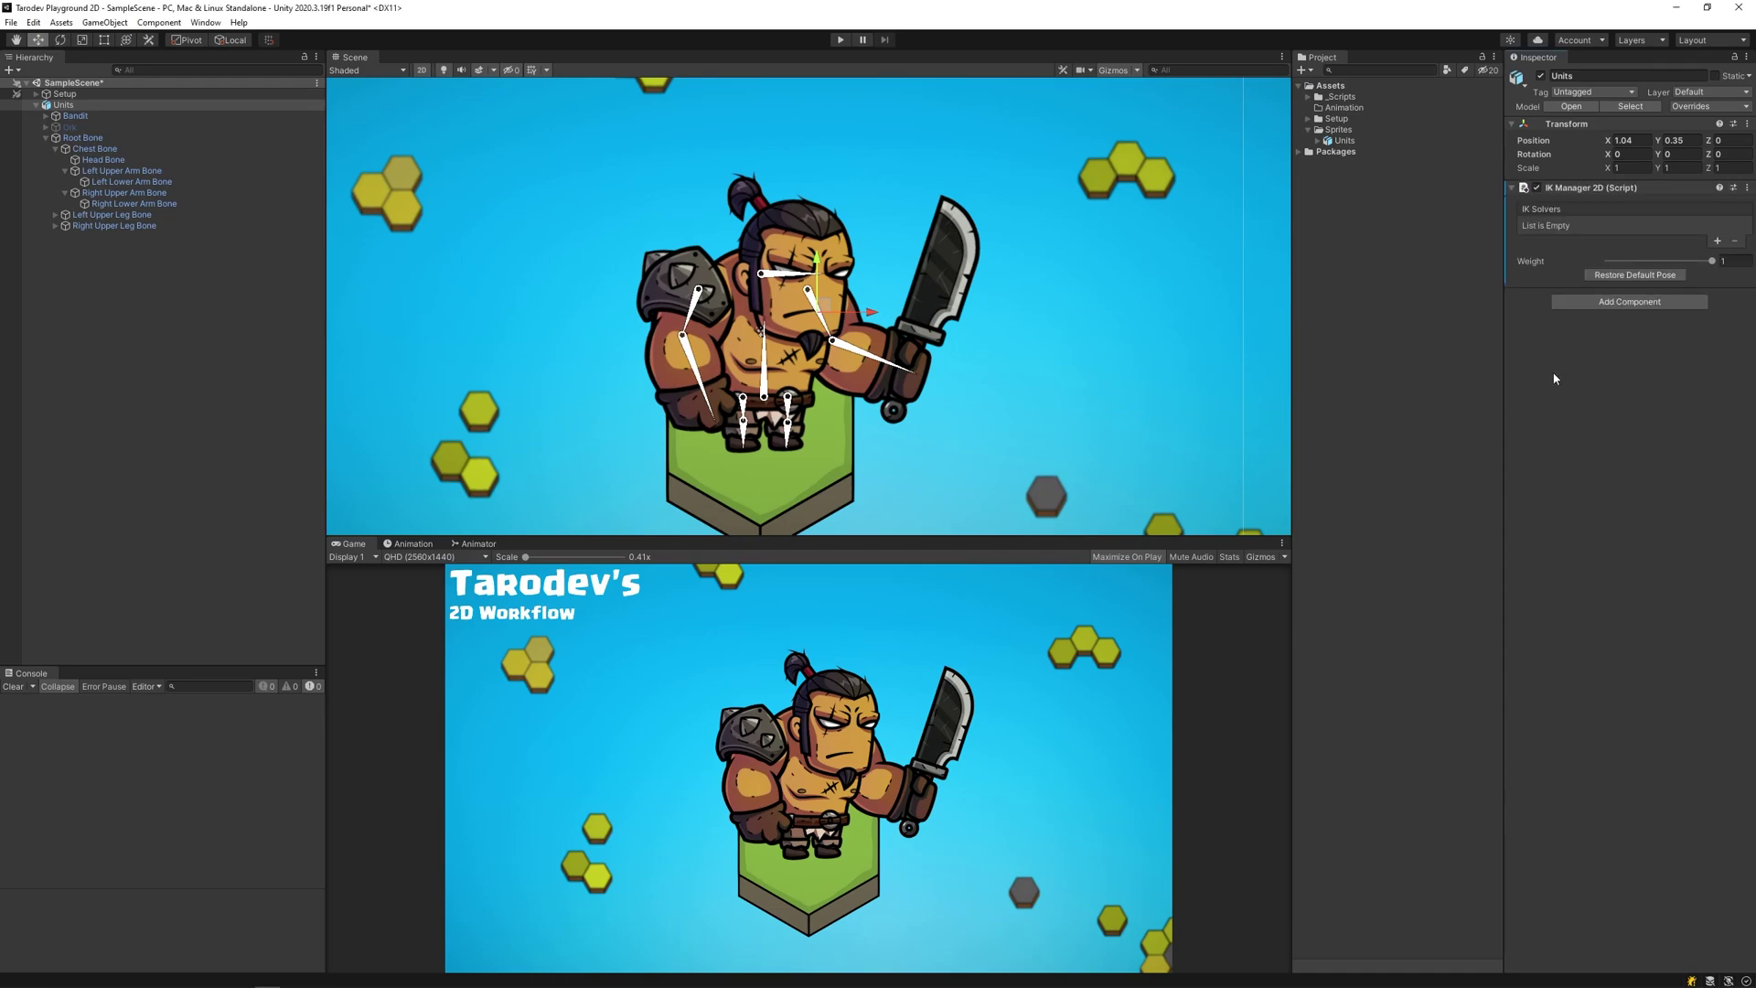
click(1717, 239)
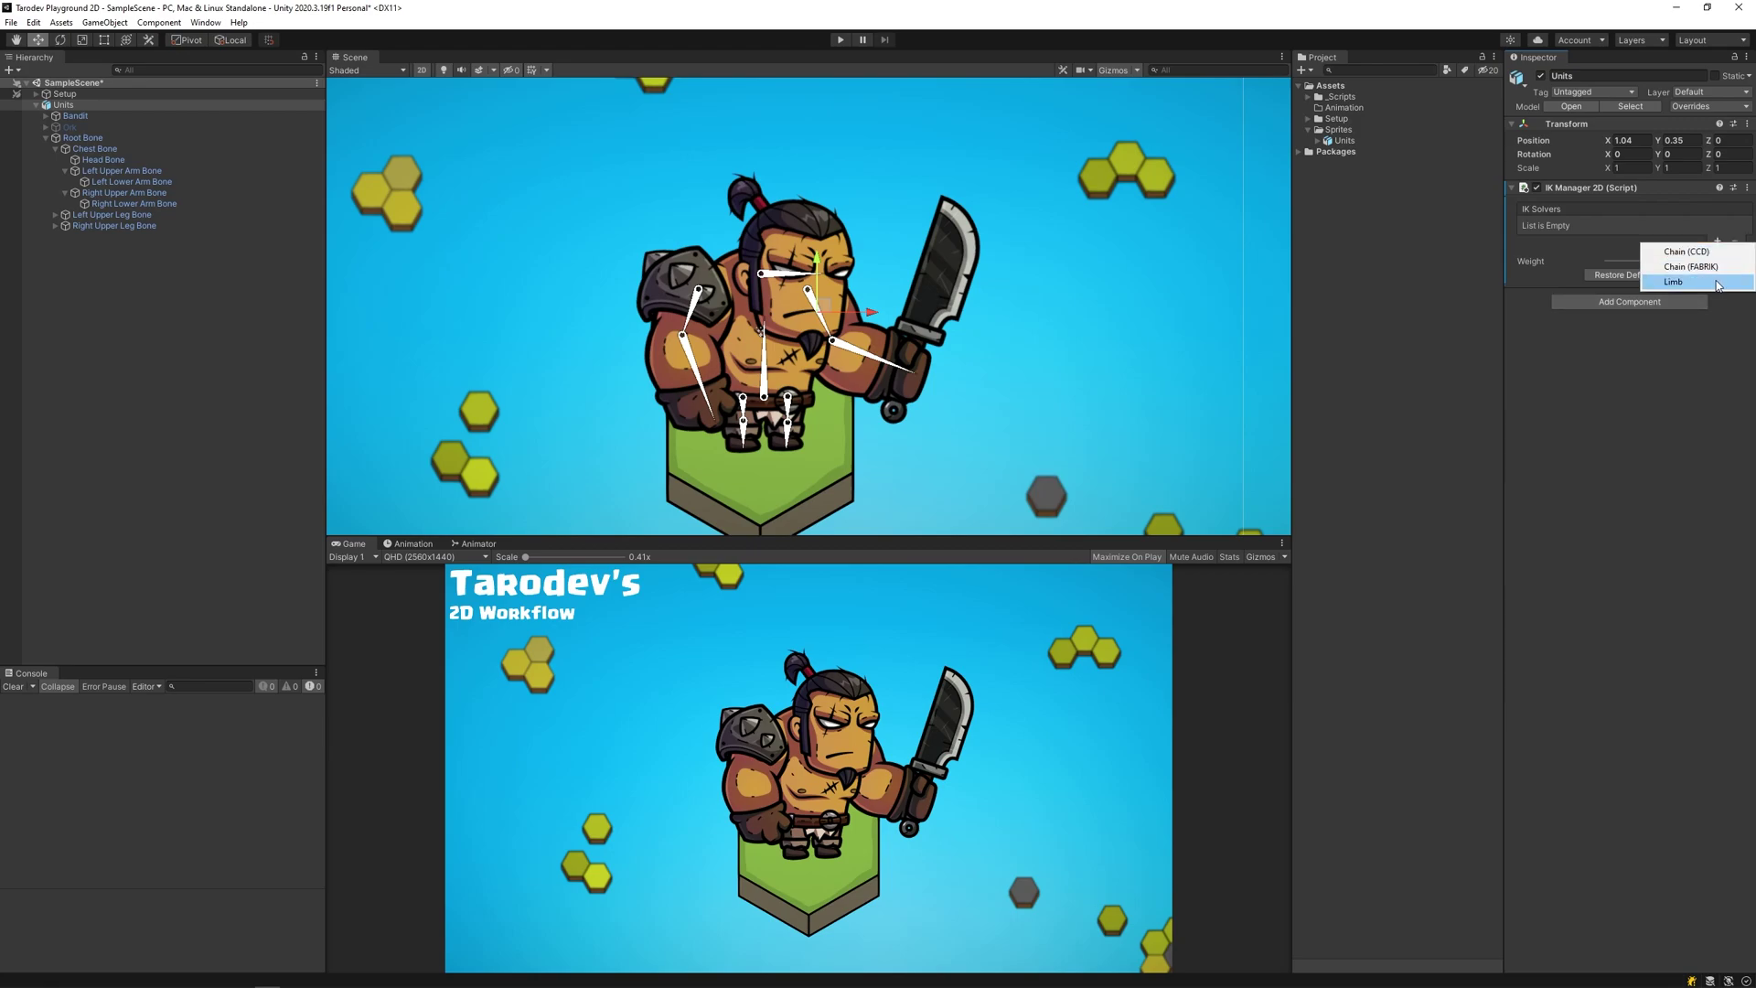
click(1717, 281)
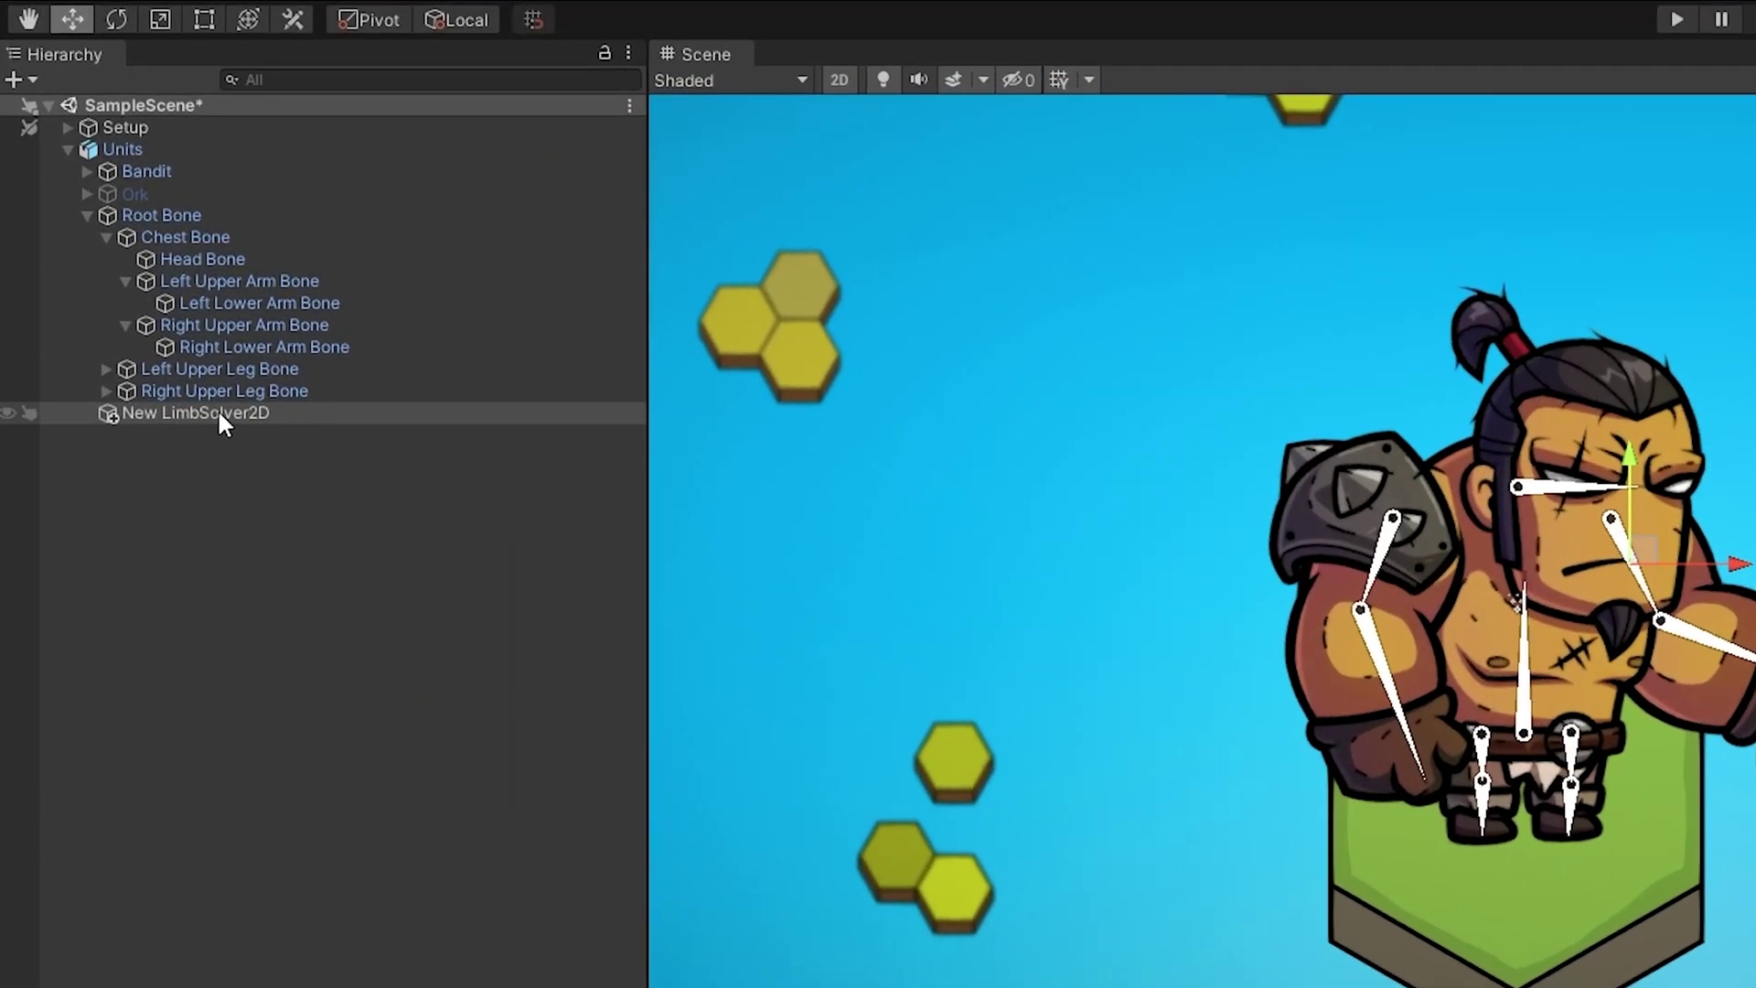
Step: Rename the solver Left Arm Solver and create an empty effector under Left Lower Arm Bone
key(F2)
text(Left )
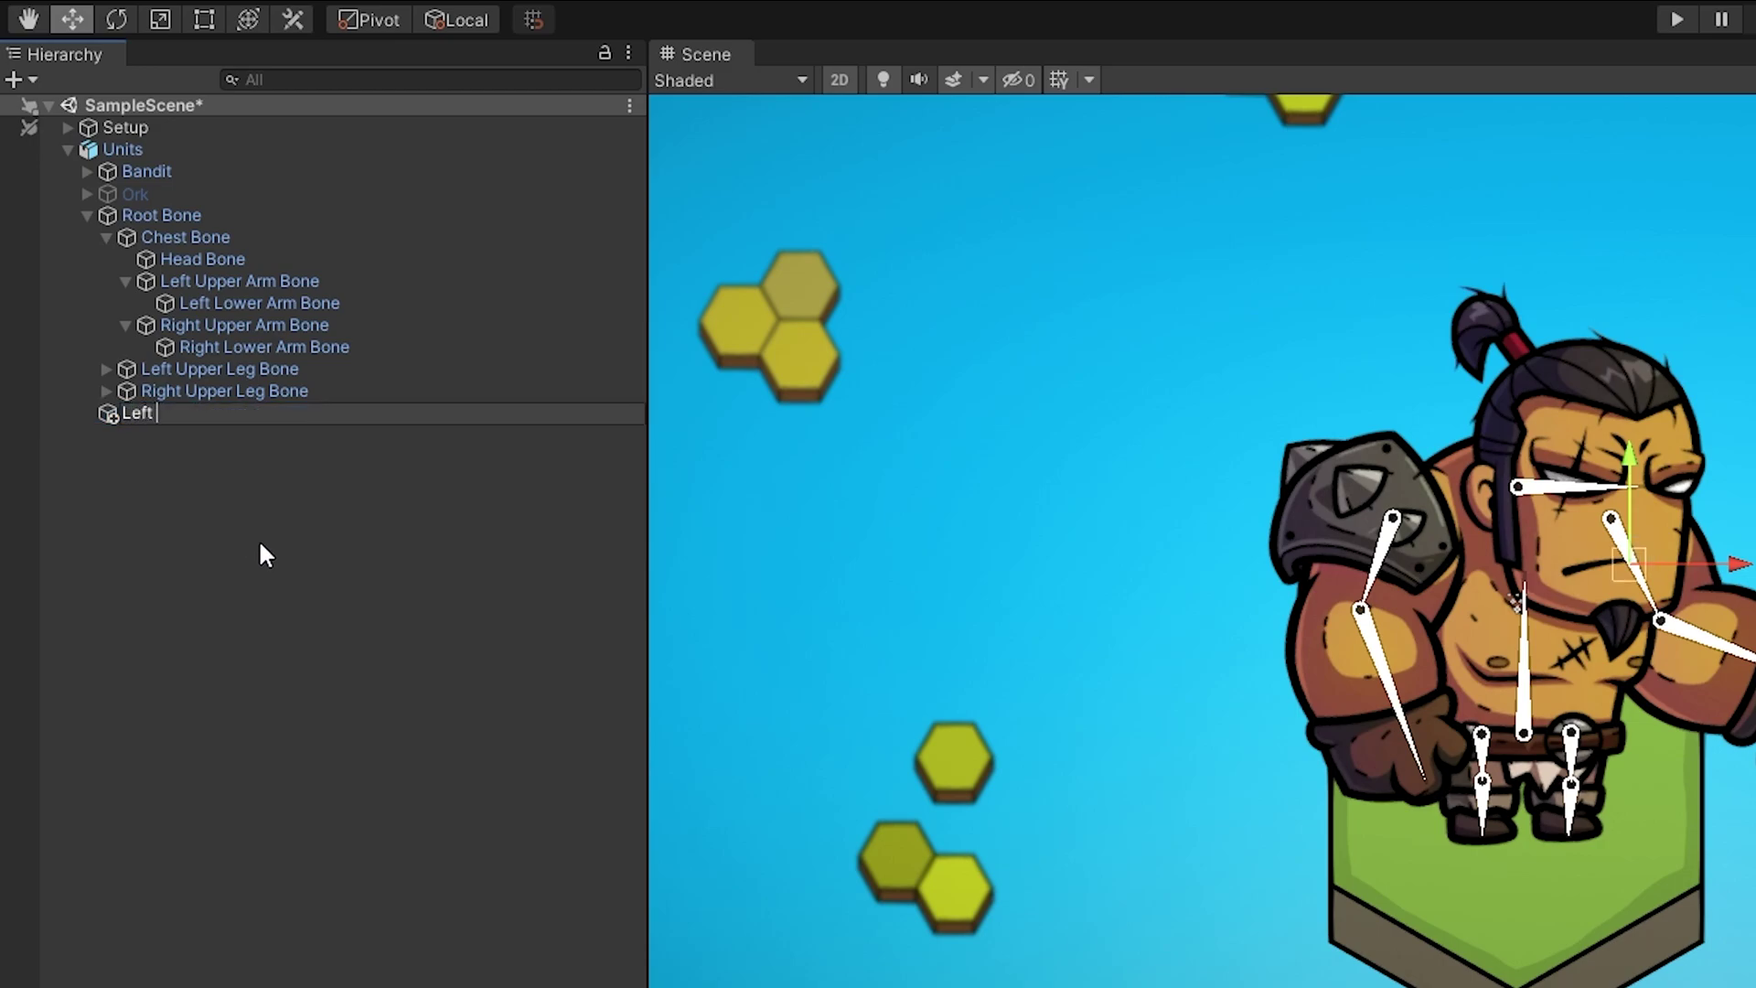
text(Arm Solver)
key(Return)
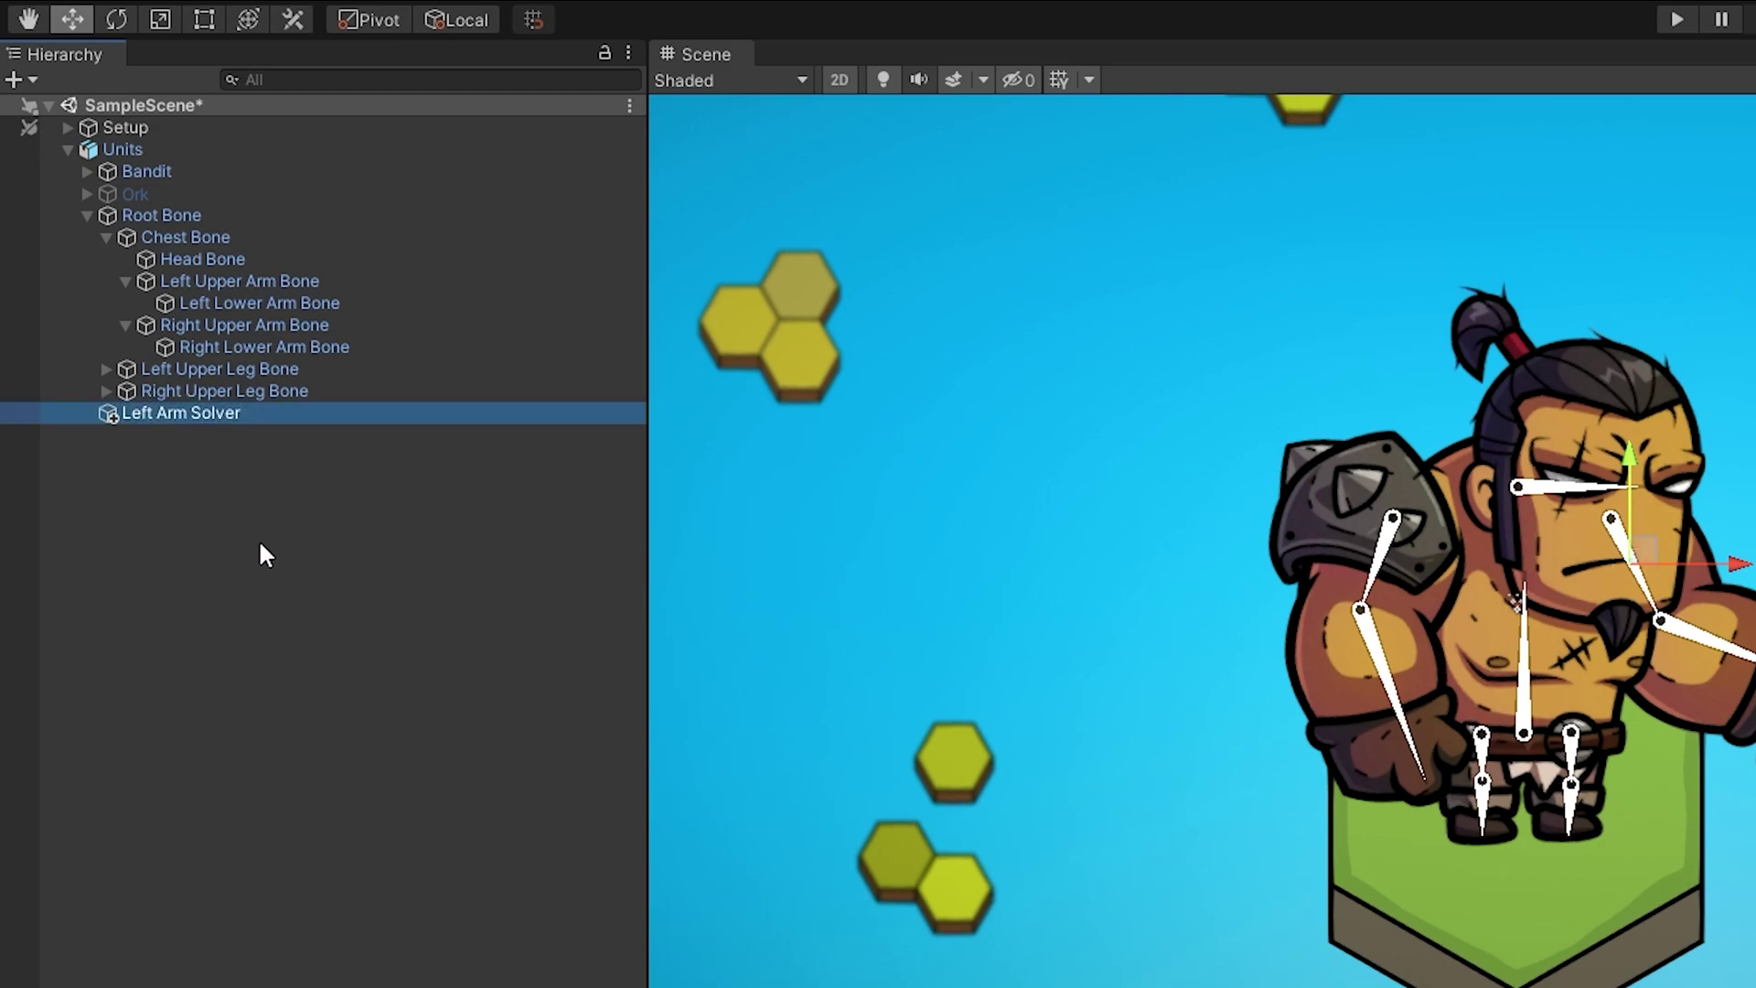
click(241, 303)
right_click(302, 305)
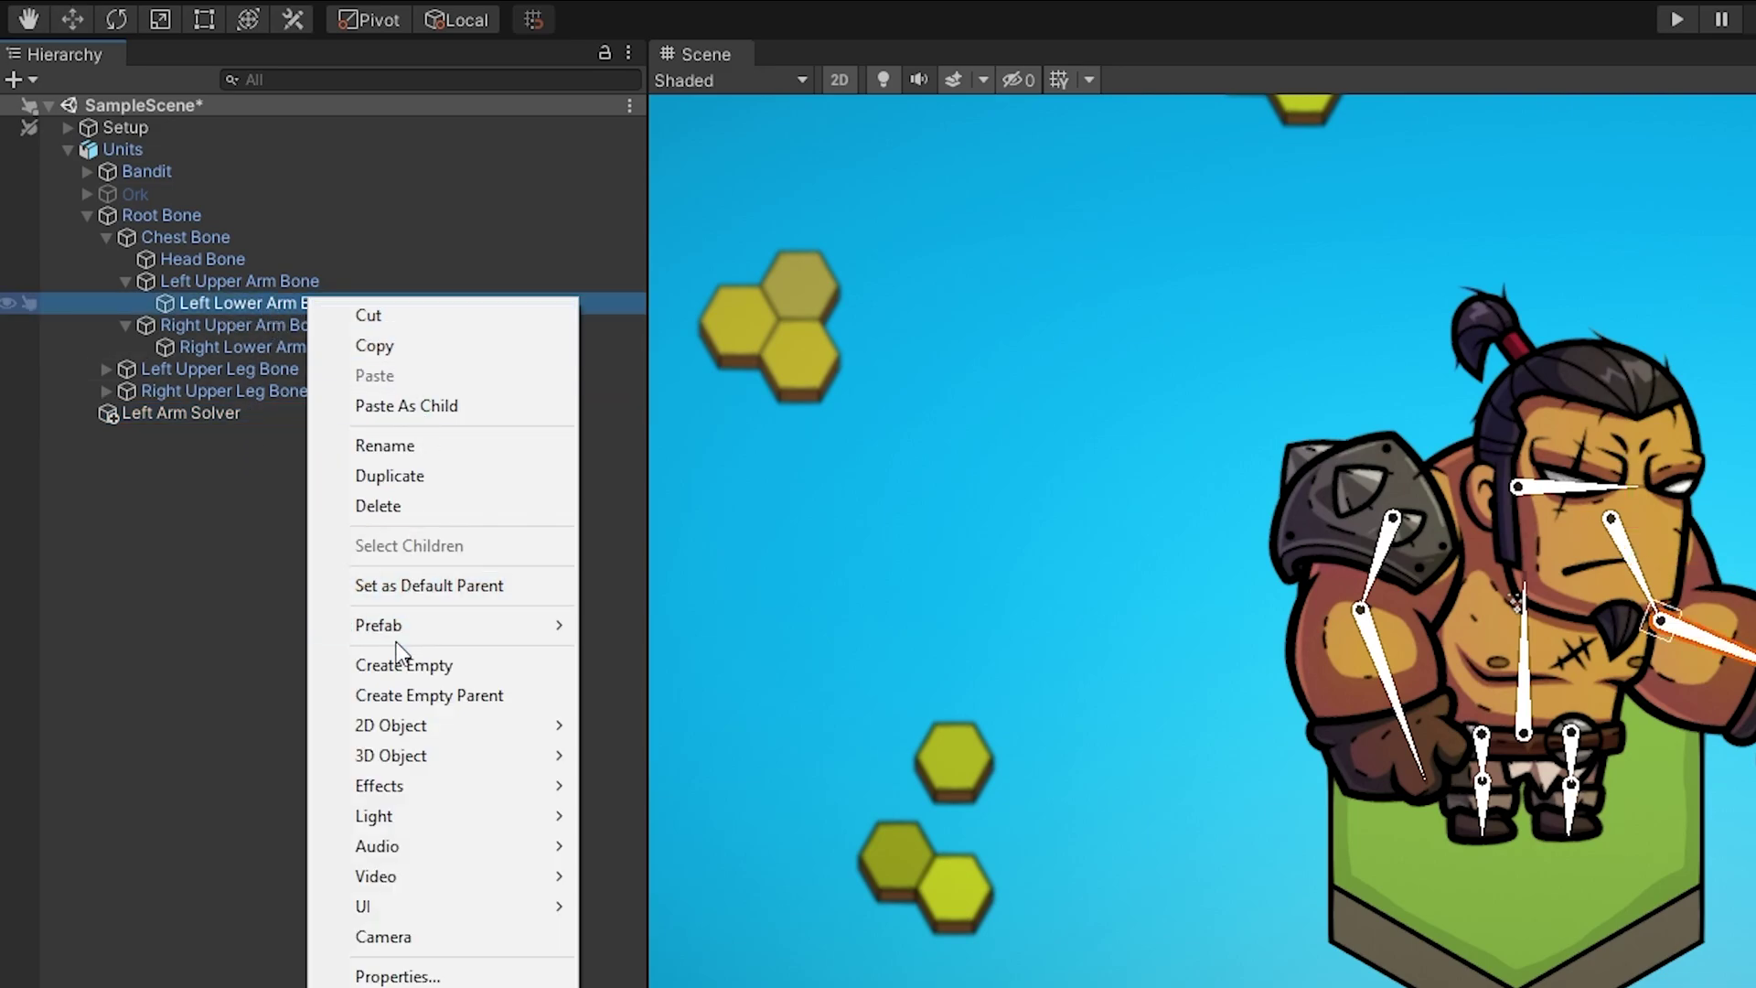
click(399, 668)
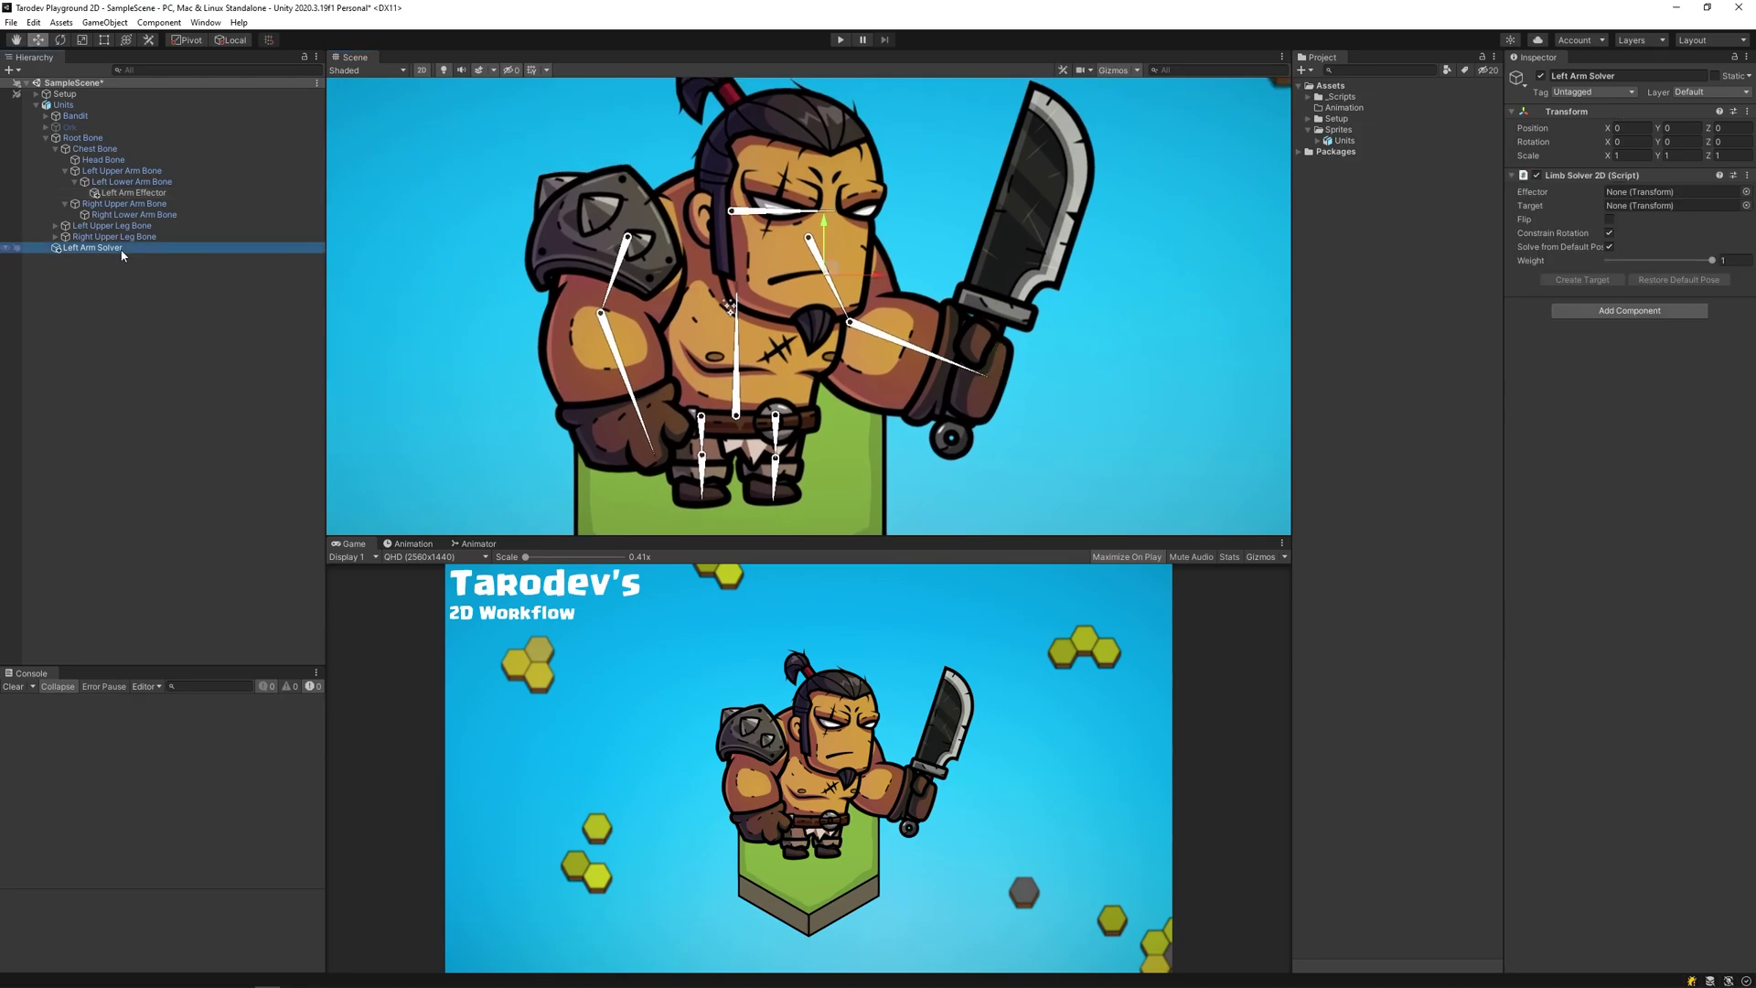
Step: Assign Left Arm Effector to Left Arm Solver, create its target, and drag it to bend the arm
drag(133, 192, 1619, 187)
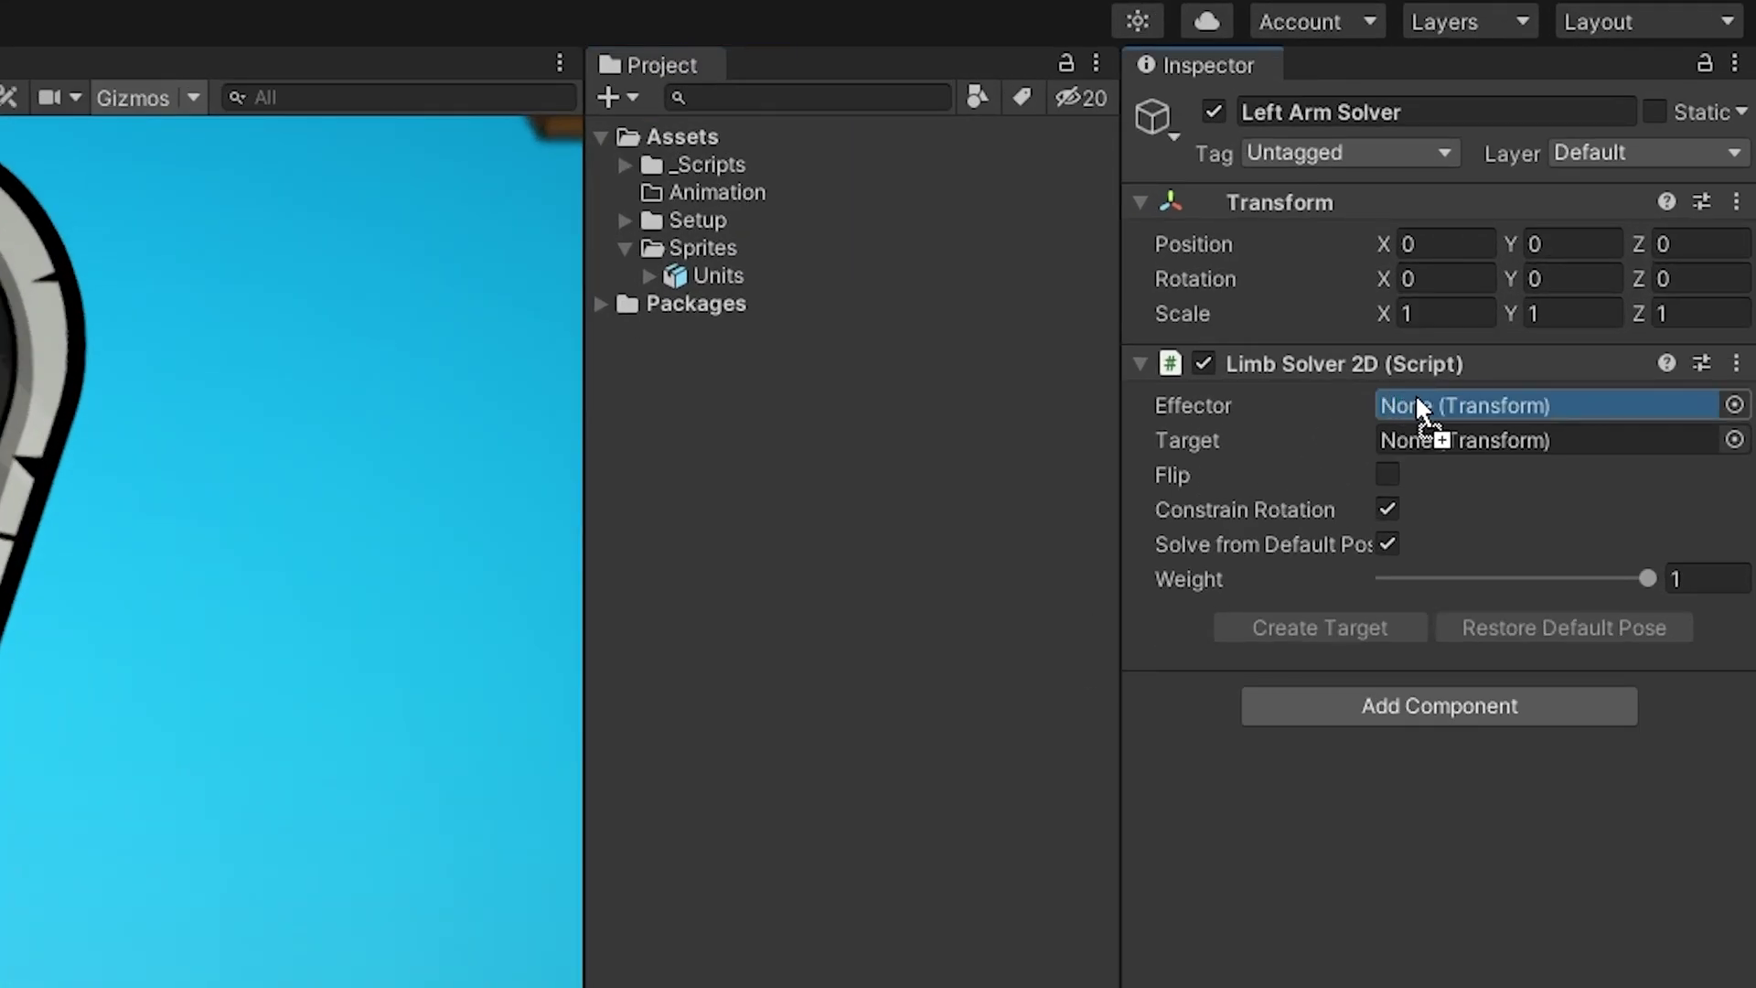
click(1325, 627)
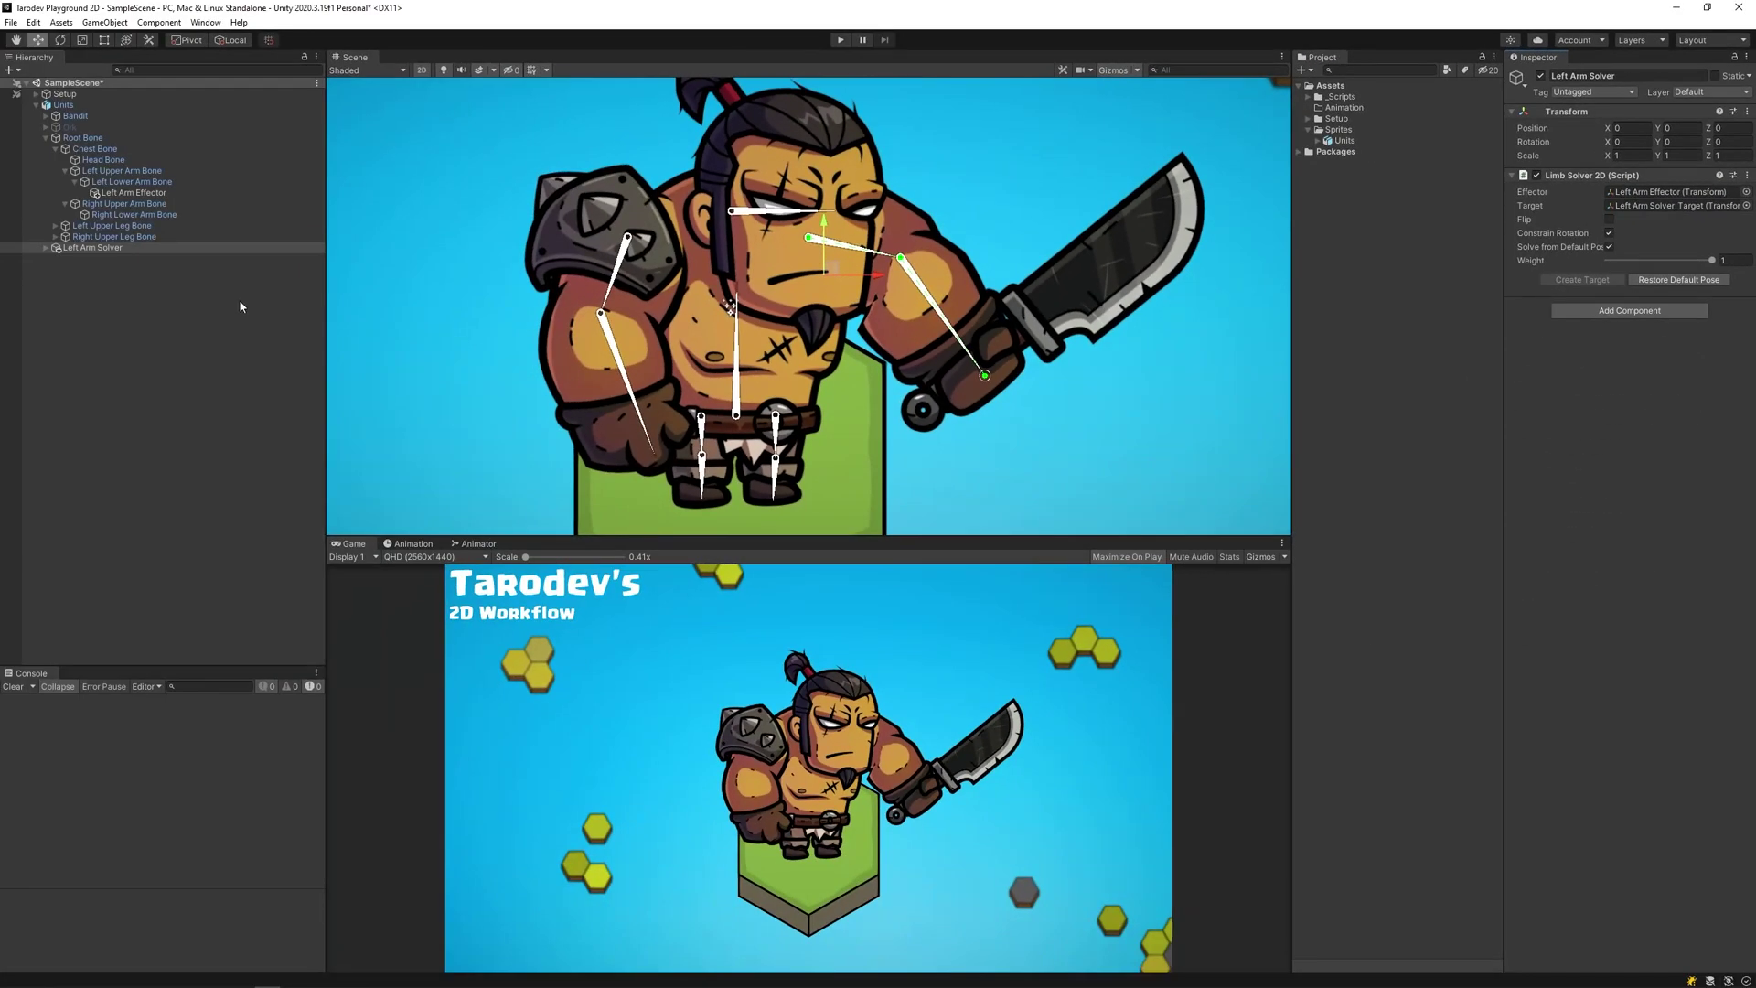
click(46, 248)
click(97, 258)
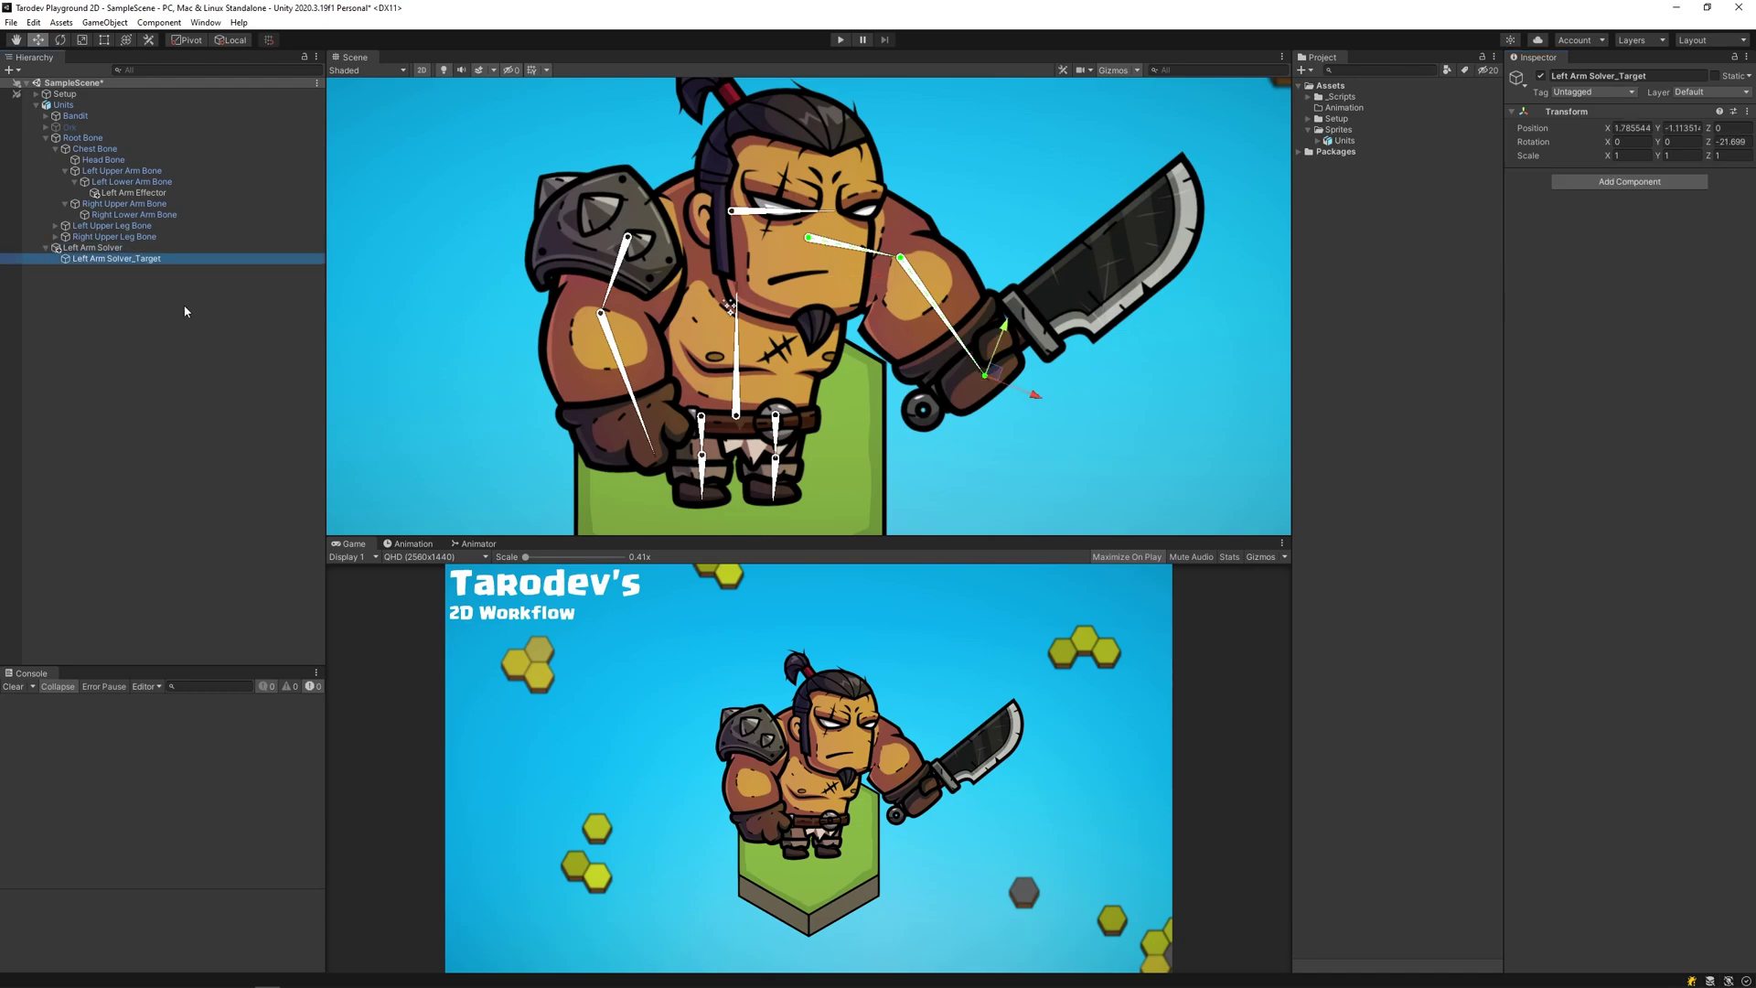
drag(1010, 385, 1043, 369)
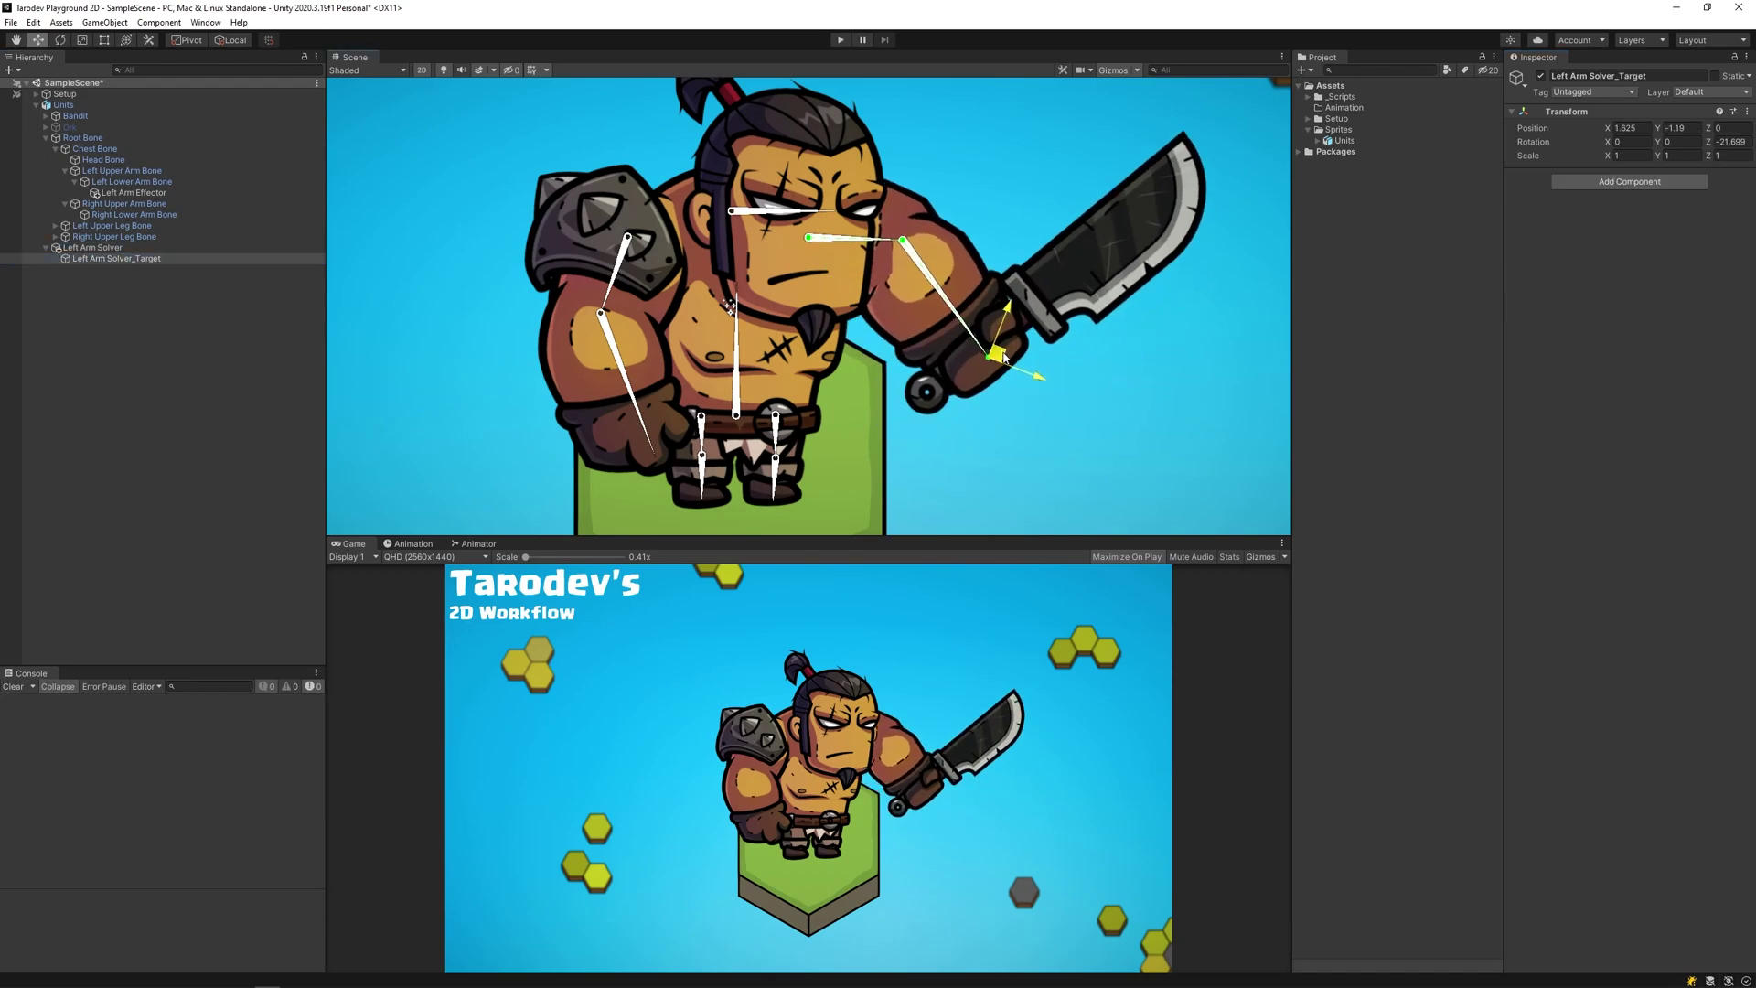
Step: Enable Flip on Left Arm Solver and raise its target to re-pose the left arm
click(93, 247)
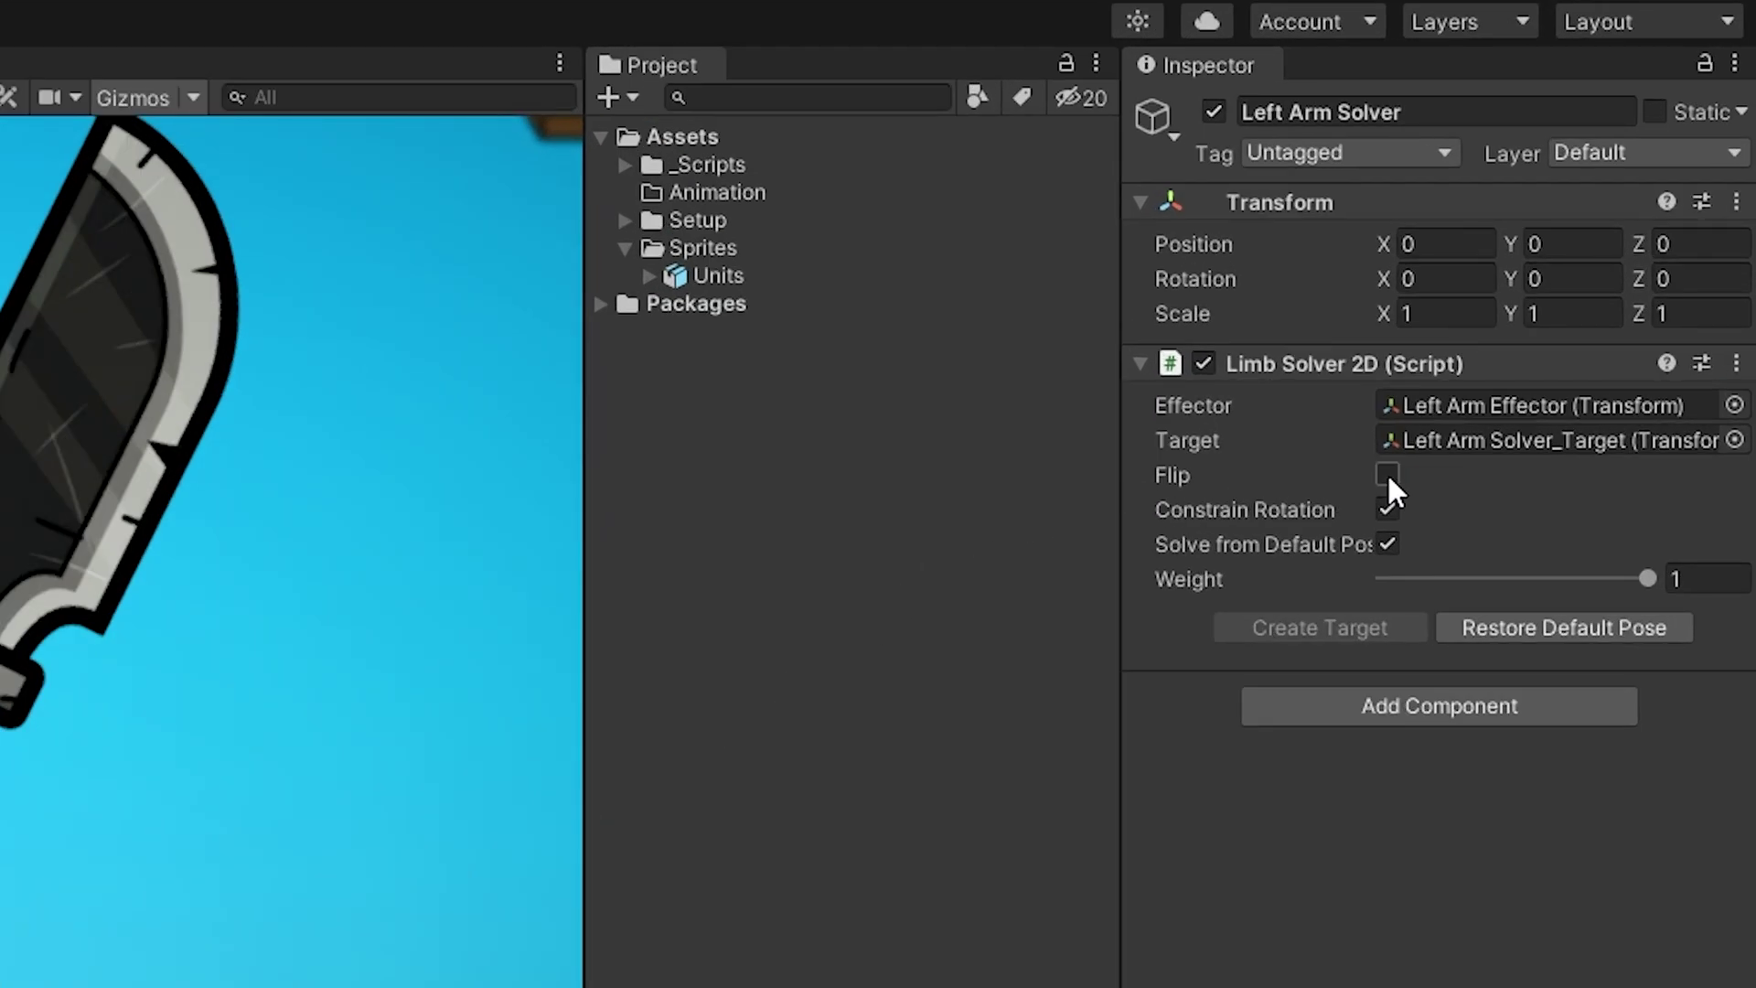
click(1387, 472)
click(172, 259)
drag(1043, 364, 1040, 320)
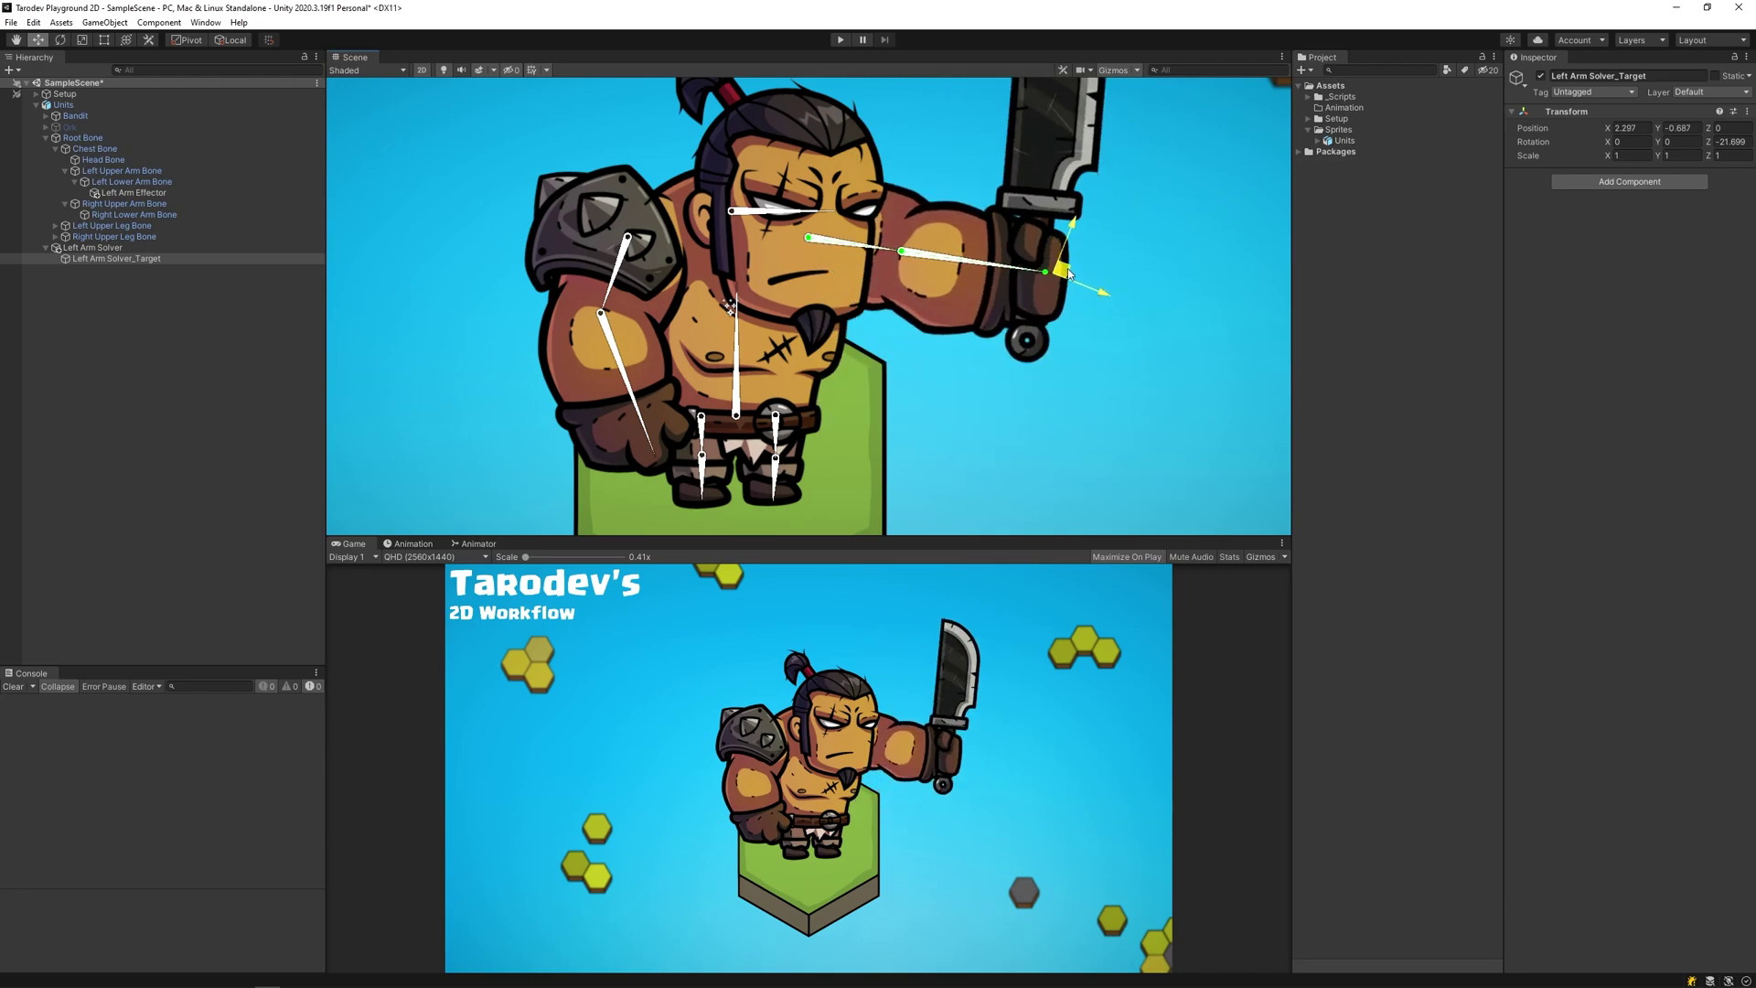
click(92, 247)
click(103, 260)
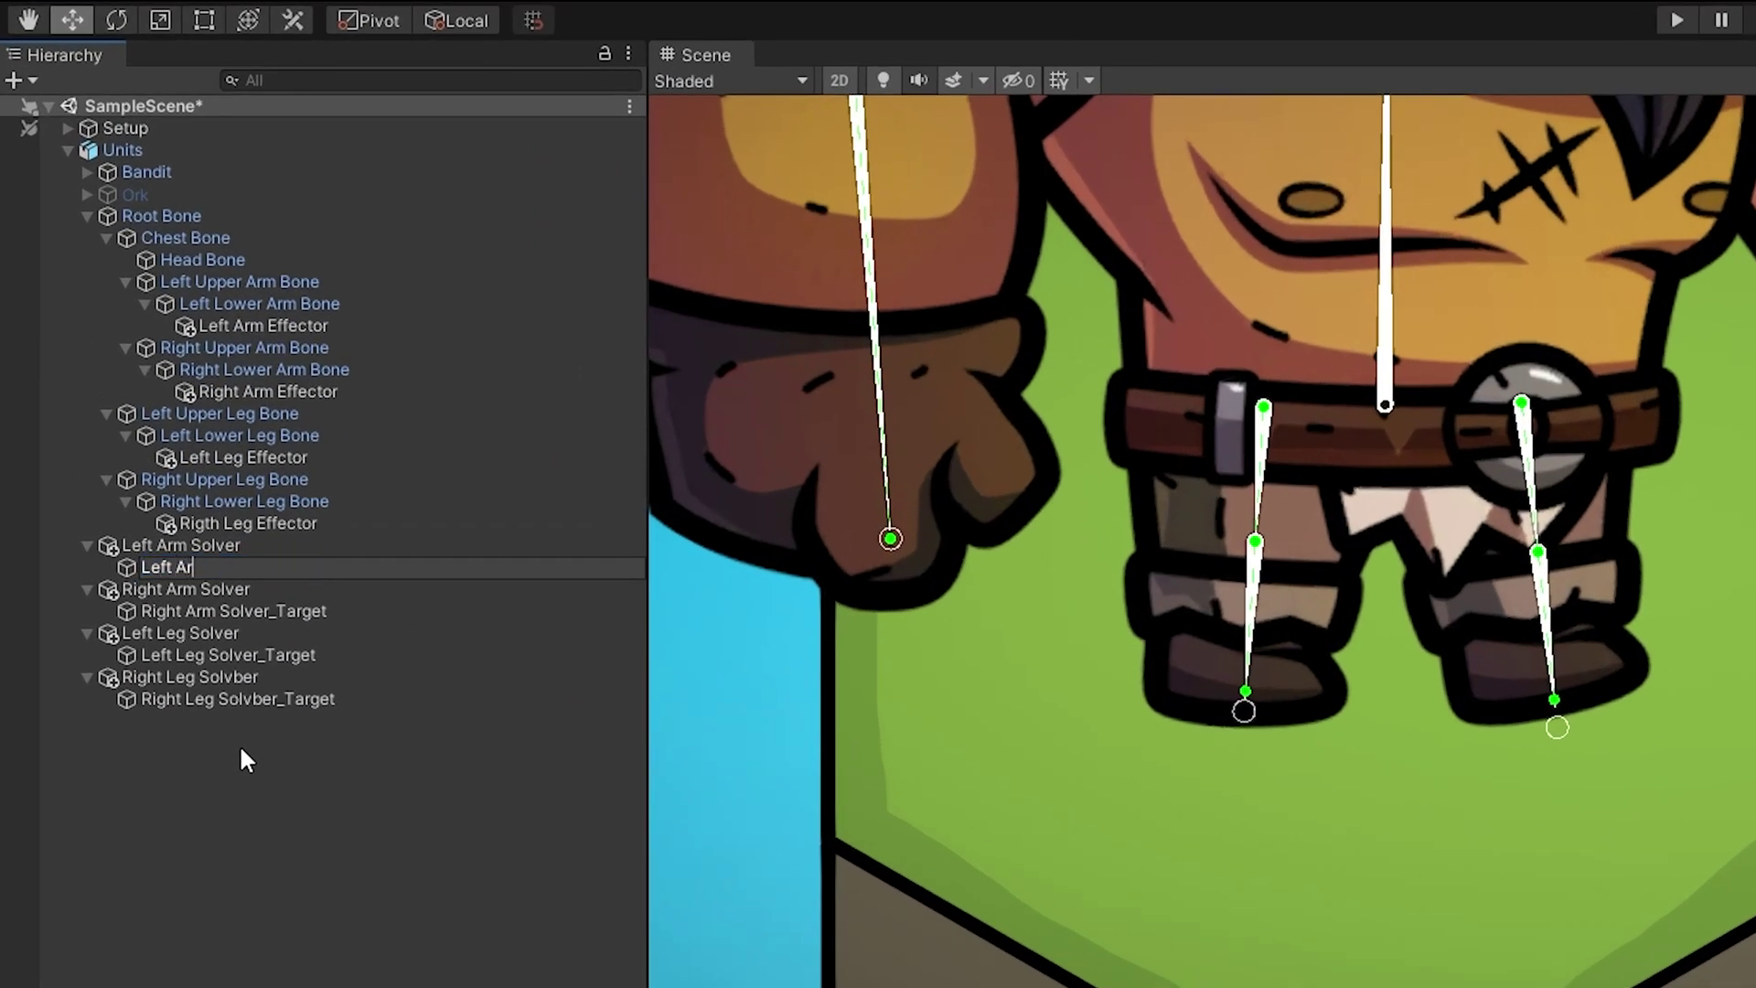
text(m Target)
Step: Rename the four targets Left Arm, Right Arm, Left Leg and Right Leg Target
key(Return)
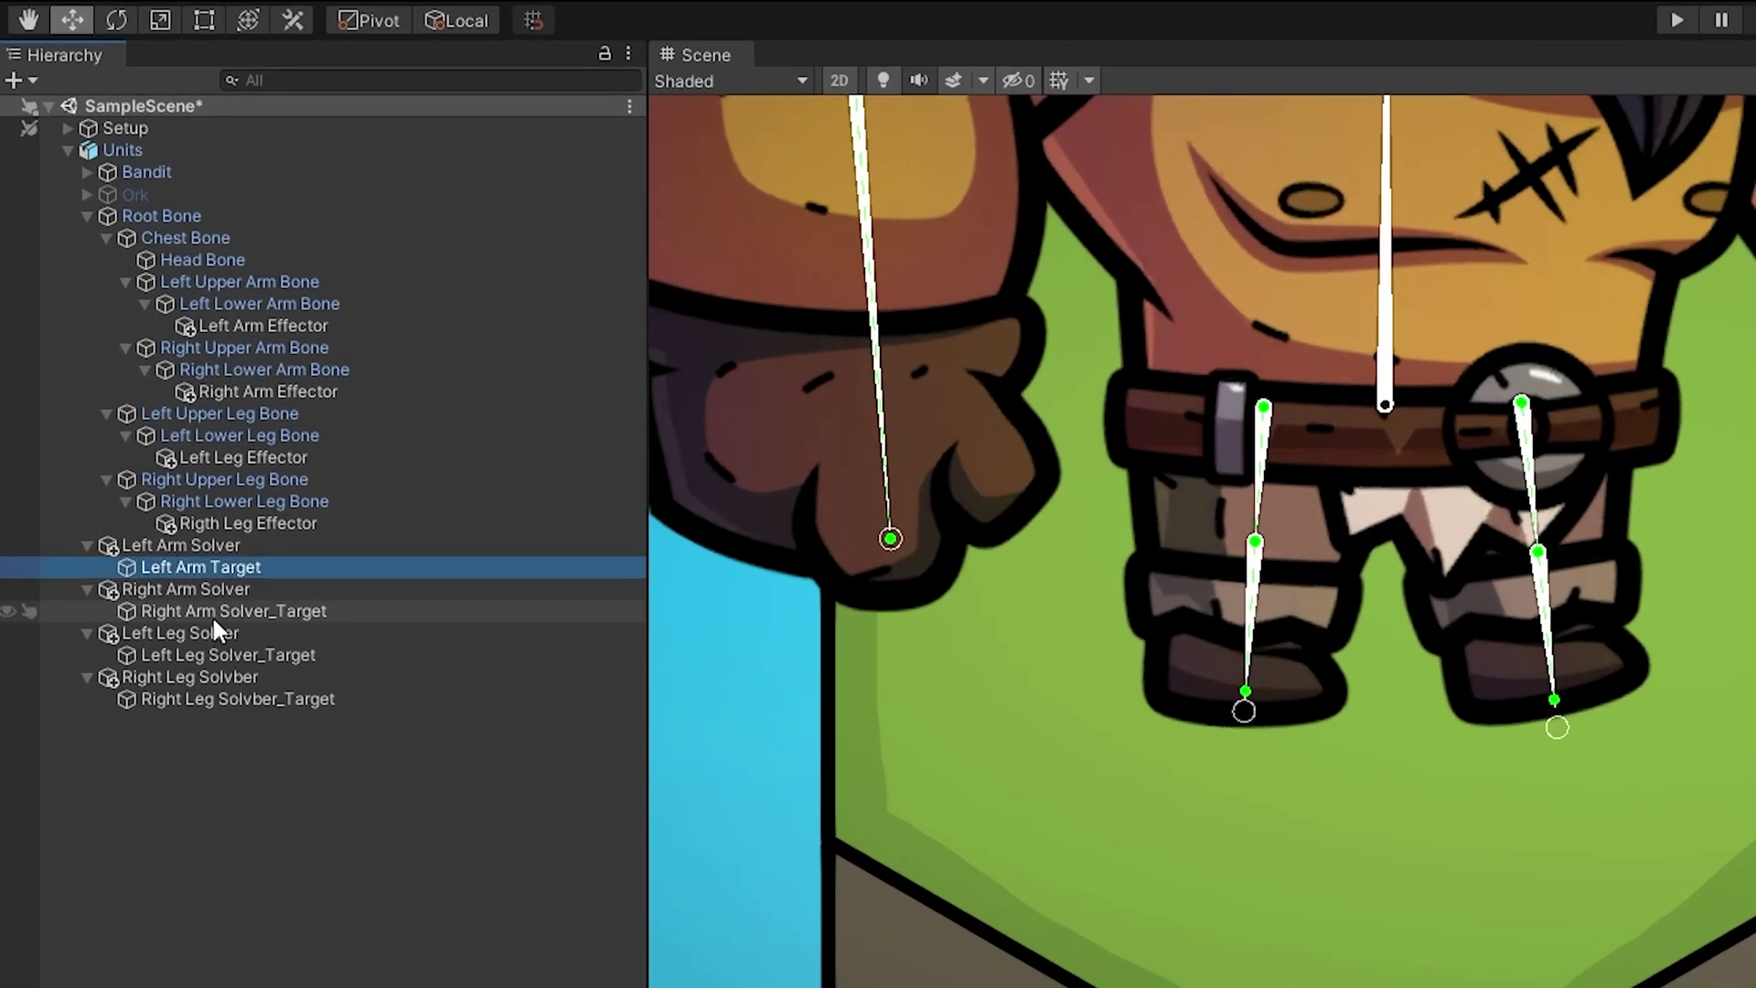
double_click(213, 611)
text(Right Arm Target)
double_click(204, 654)
text(Left Leg Target)
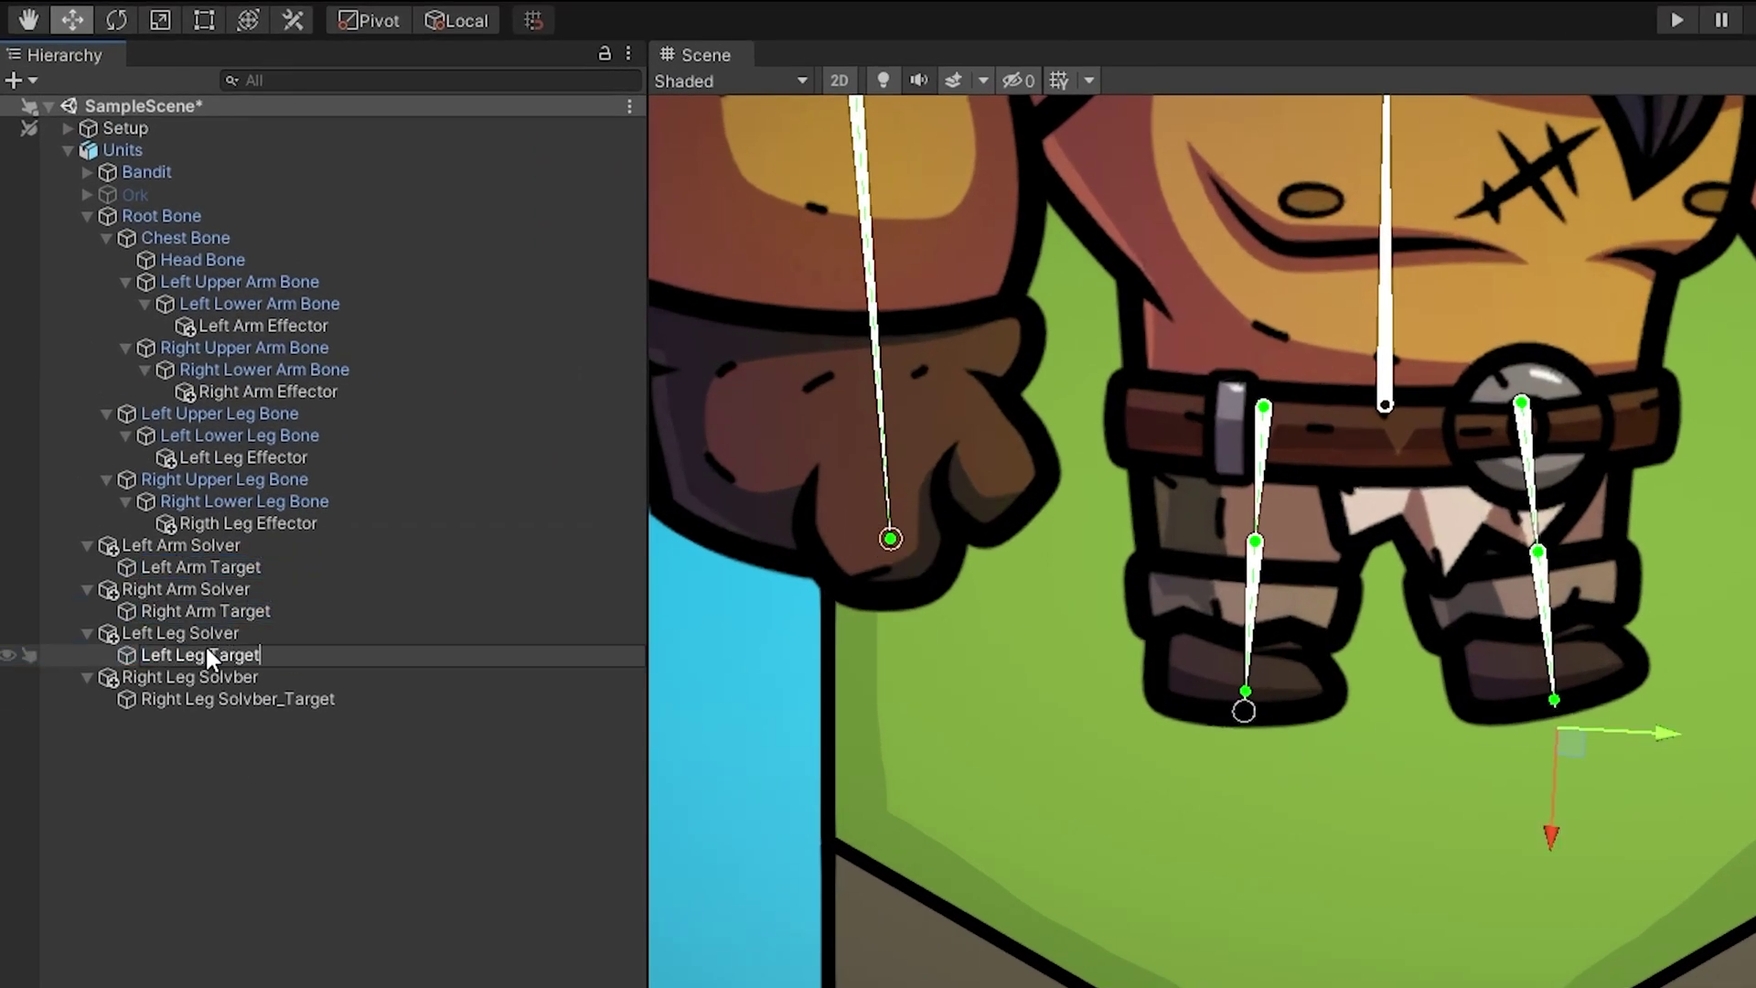
key(Return)
click(208, 698)
key(F2)
text(Right Leg Target)
key(Return)
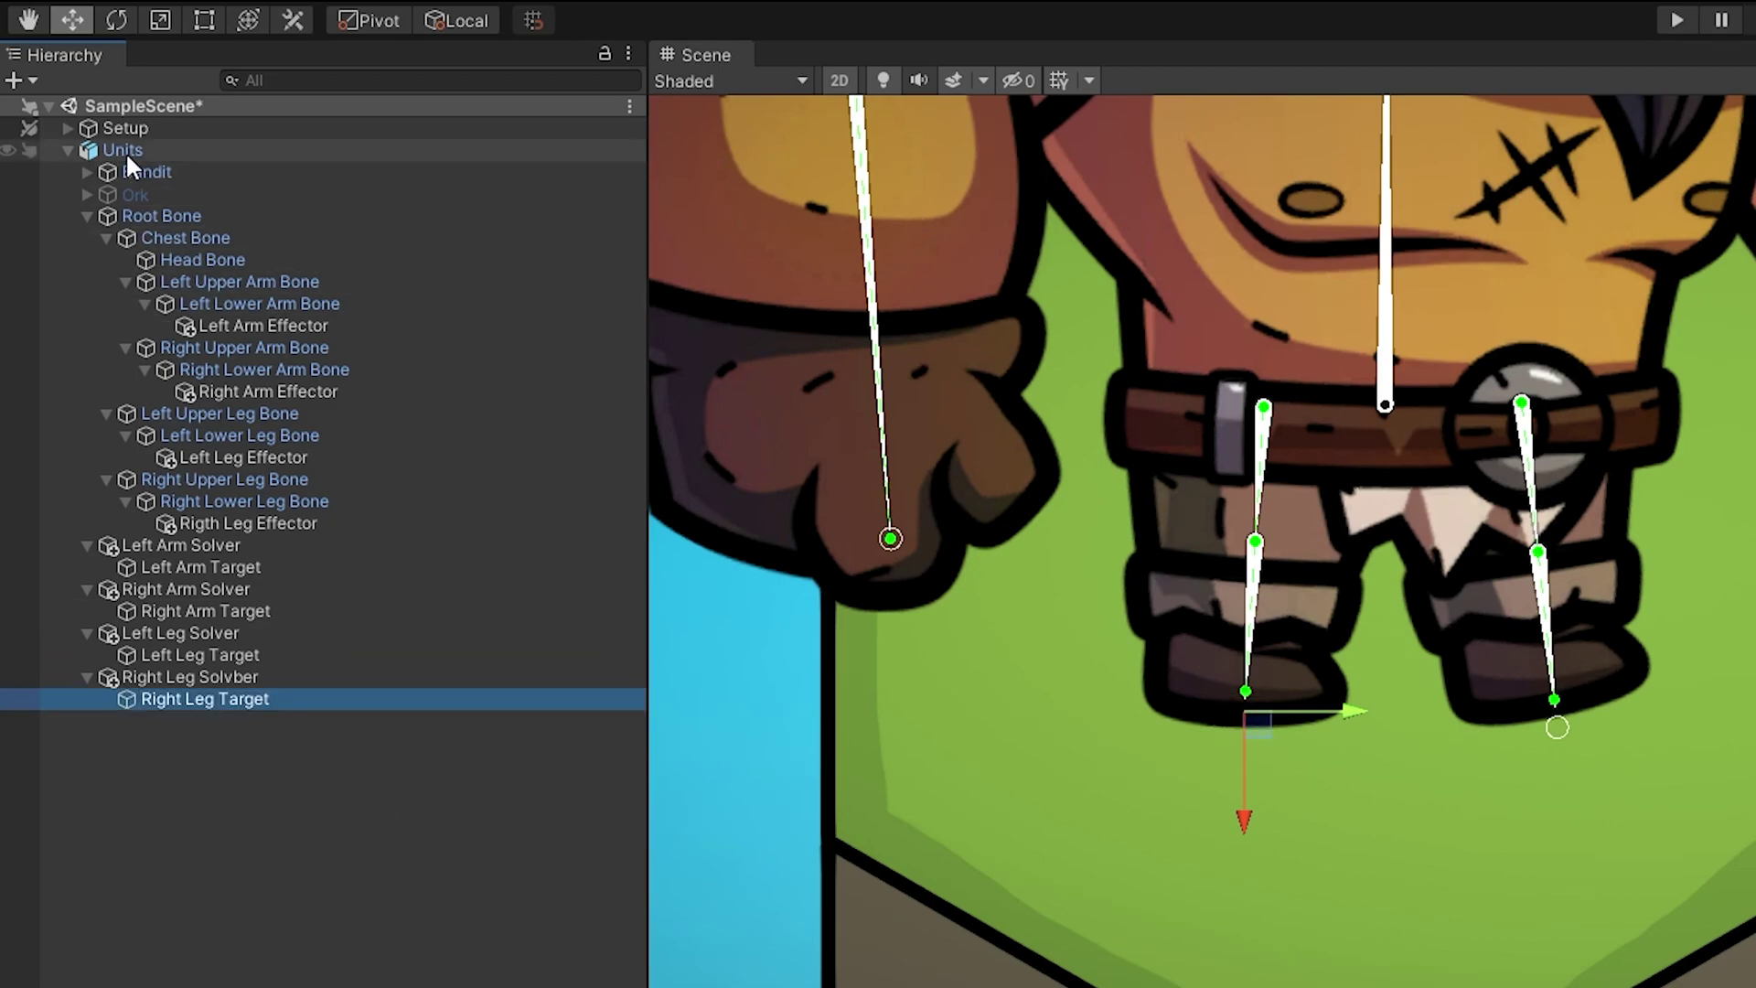
Step: Create two empty grouping objects named Targets and Solvers
right_click(132, 143)
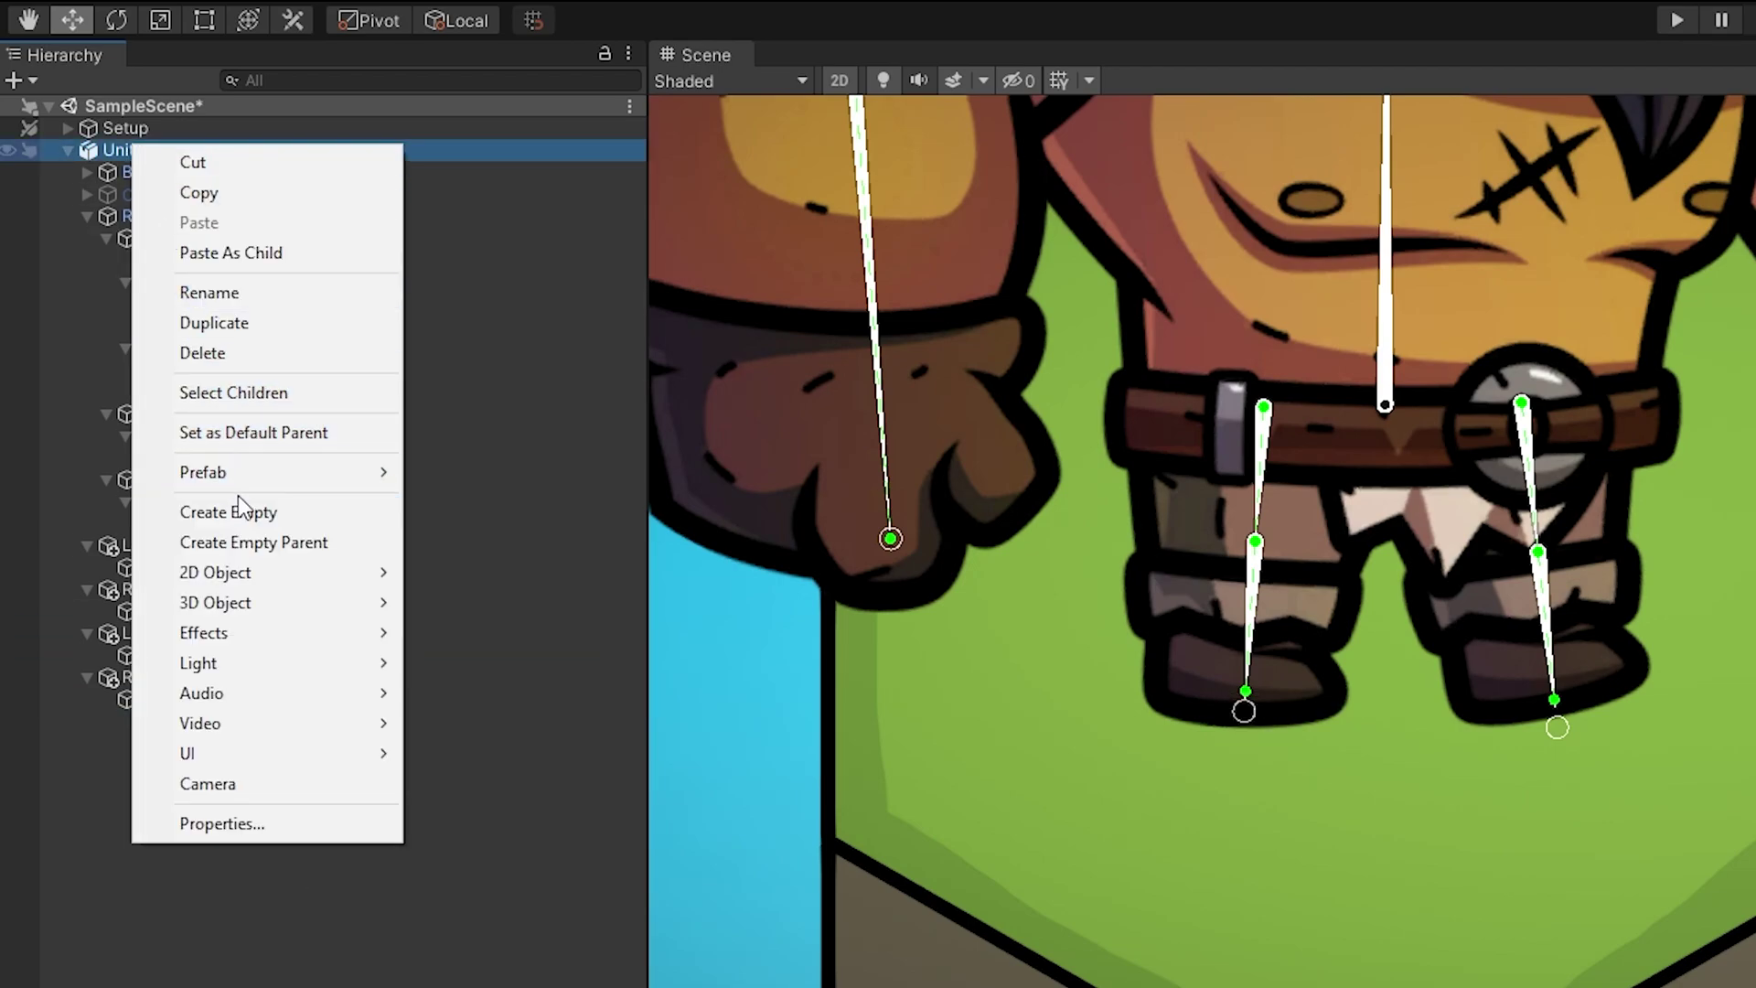
click(238, 511)
text(Targets)
key(Return)
key(ctrl+shift+n)
text(Solvers)
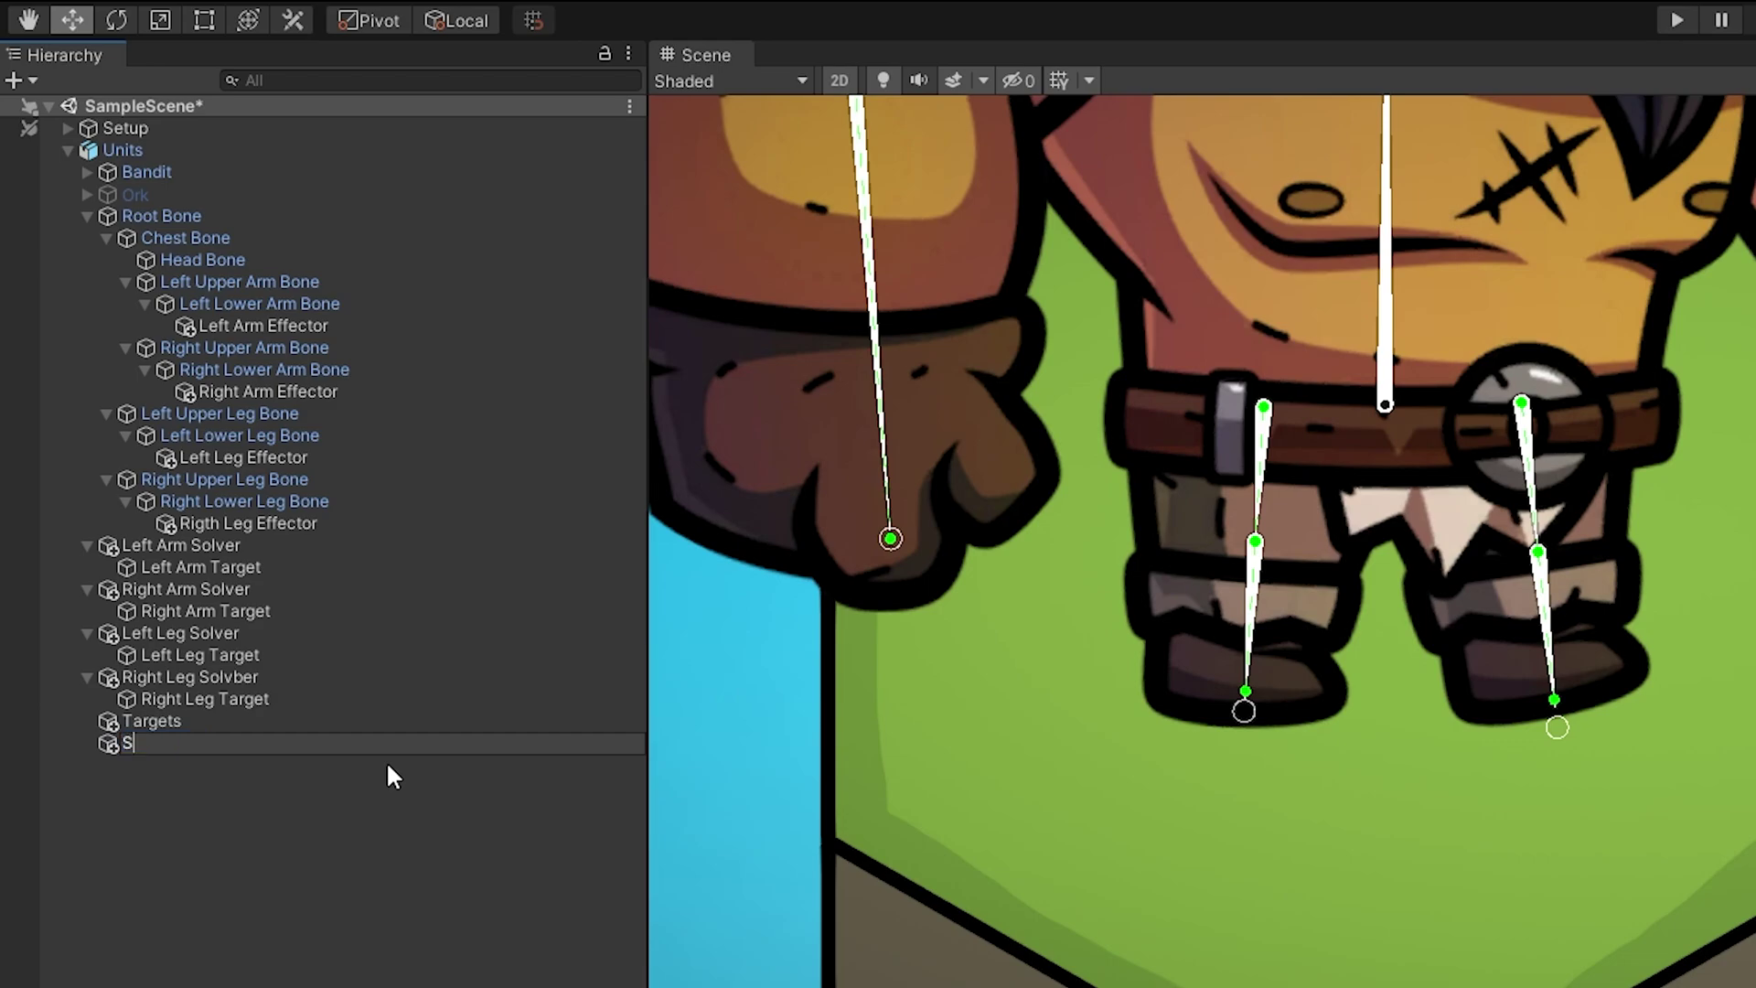
key(Return)
Step: Move the four limb solvers under the Solvers object
click(182, 675)
ctrl+click(171, 633)
ctrl+click(171, 589)
ctrl+click(158, 545)
drag(155, 545, 181, 742)
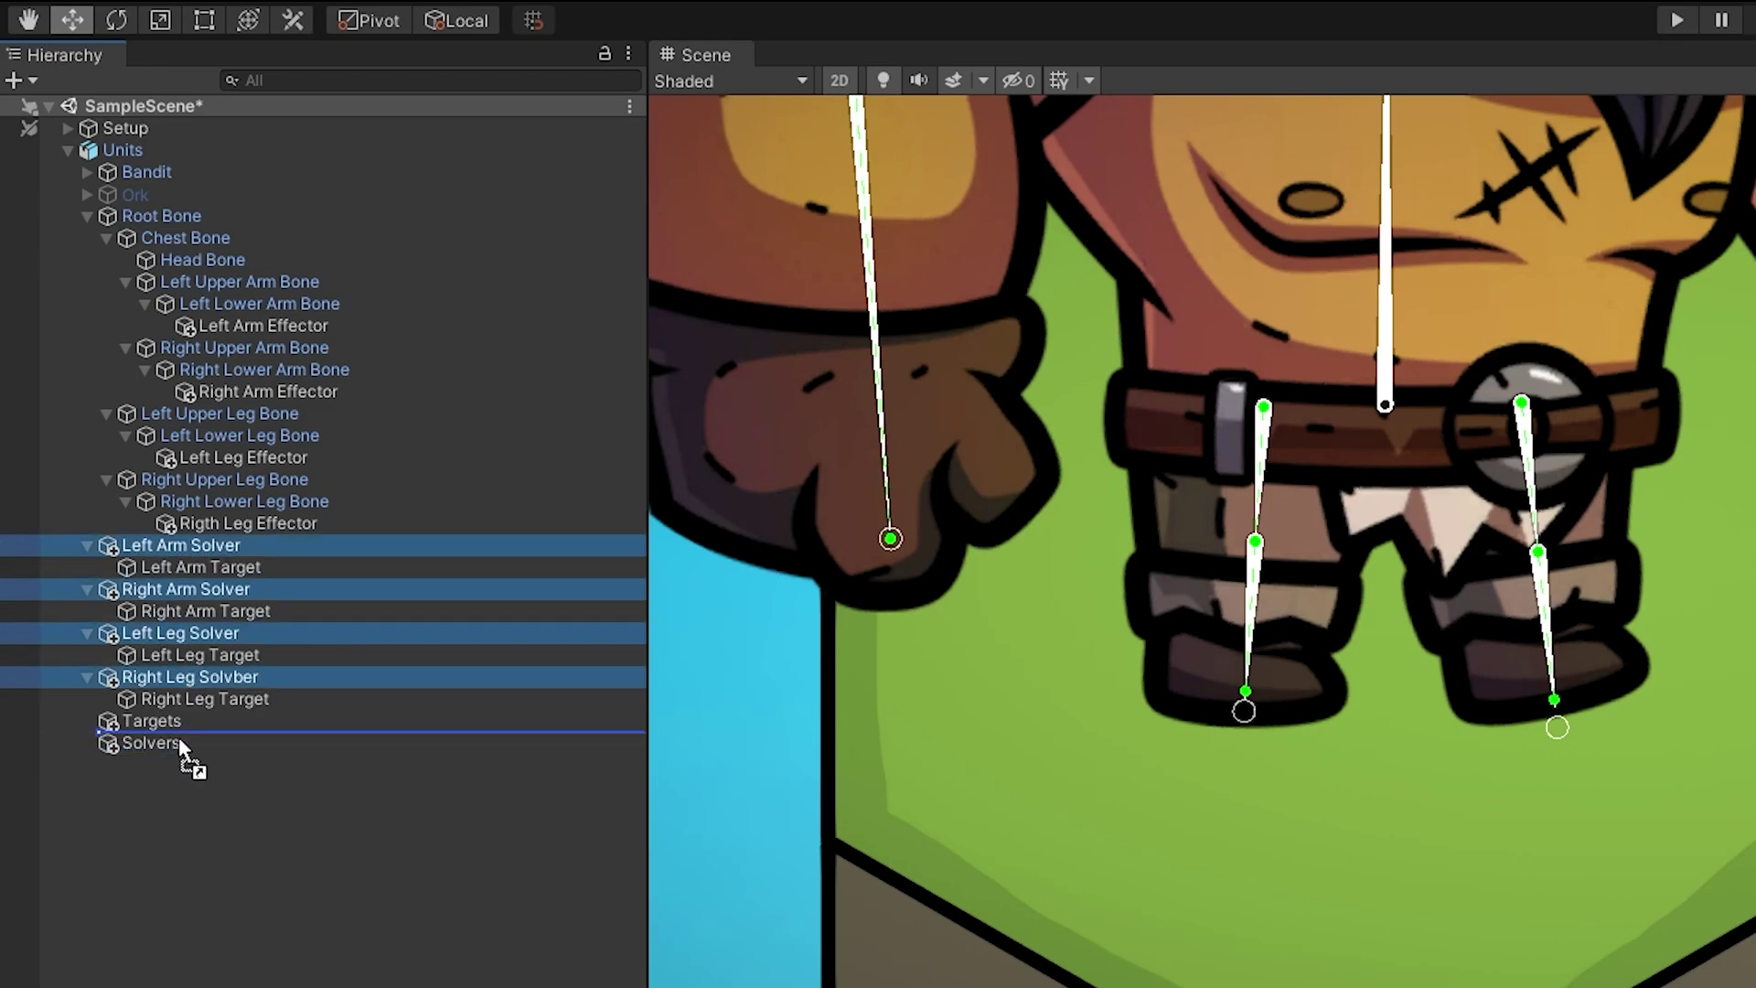
Step: Move the four limb targets under Targets and collapse the Solvers group
click(206, 742)
ctrl+click(213, 698)
ctrl+click(216, 654)
ctrl+click(219, 611)
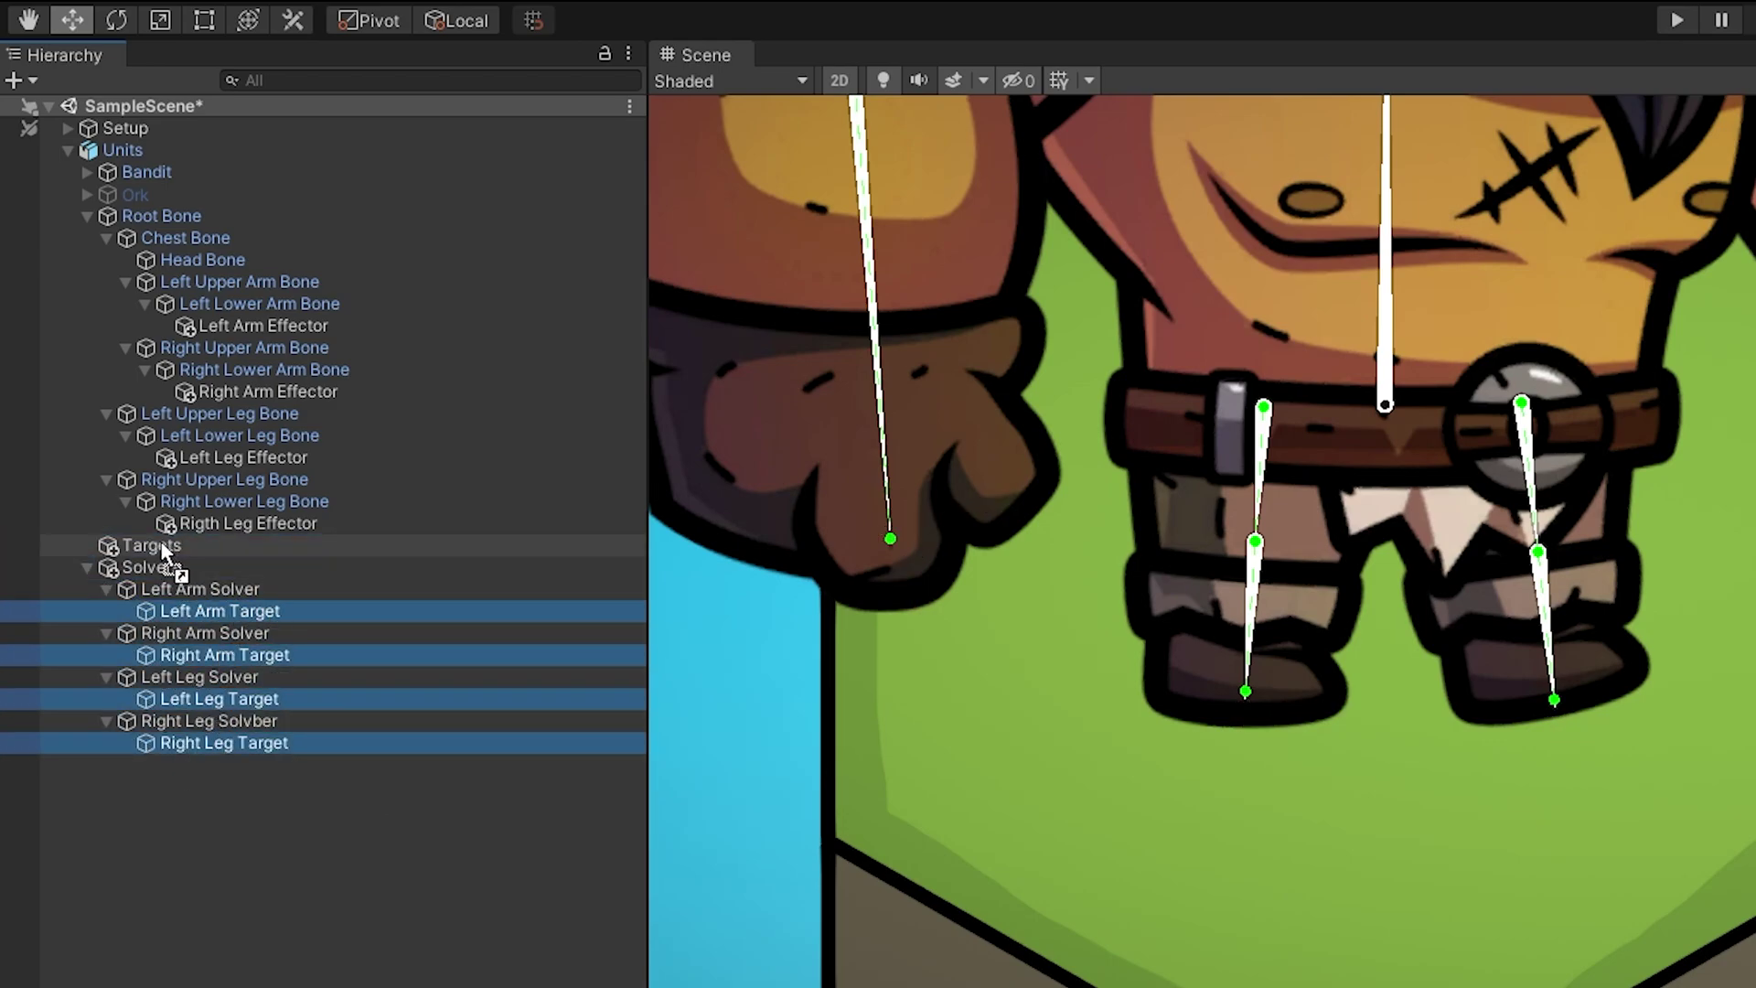
drag(221, 610, 151, 544)
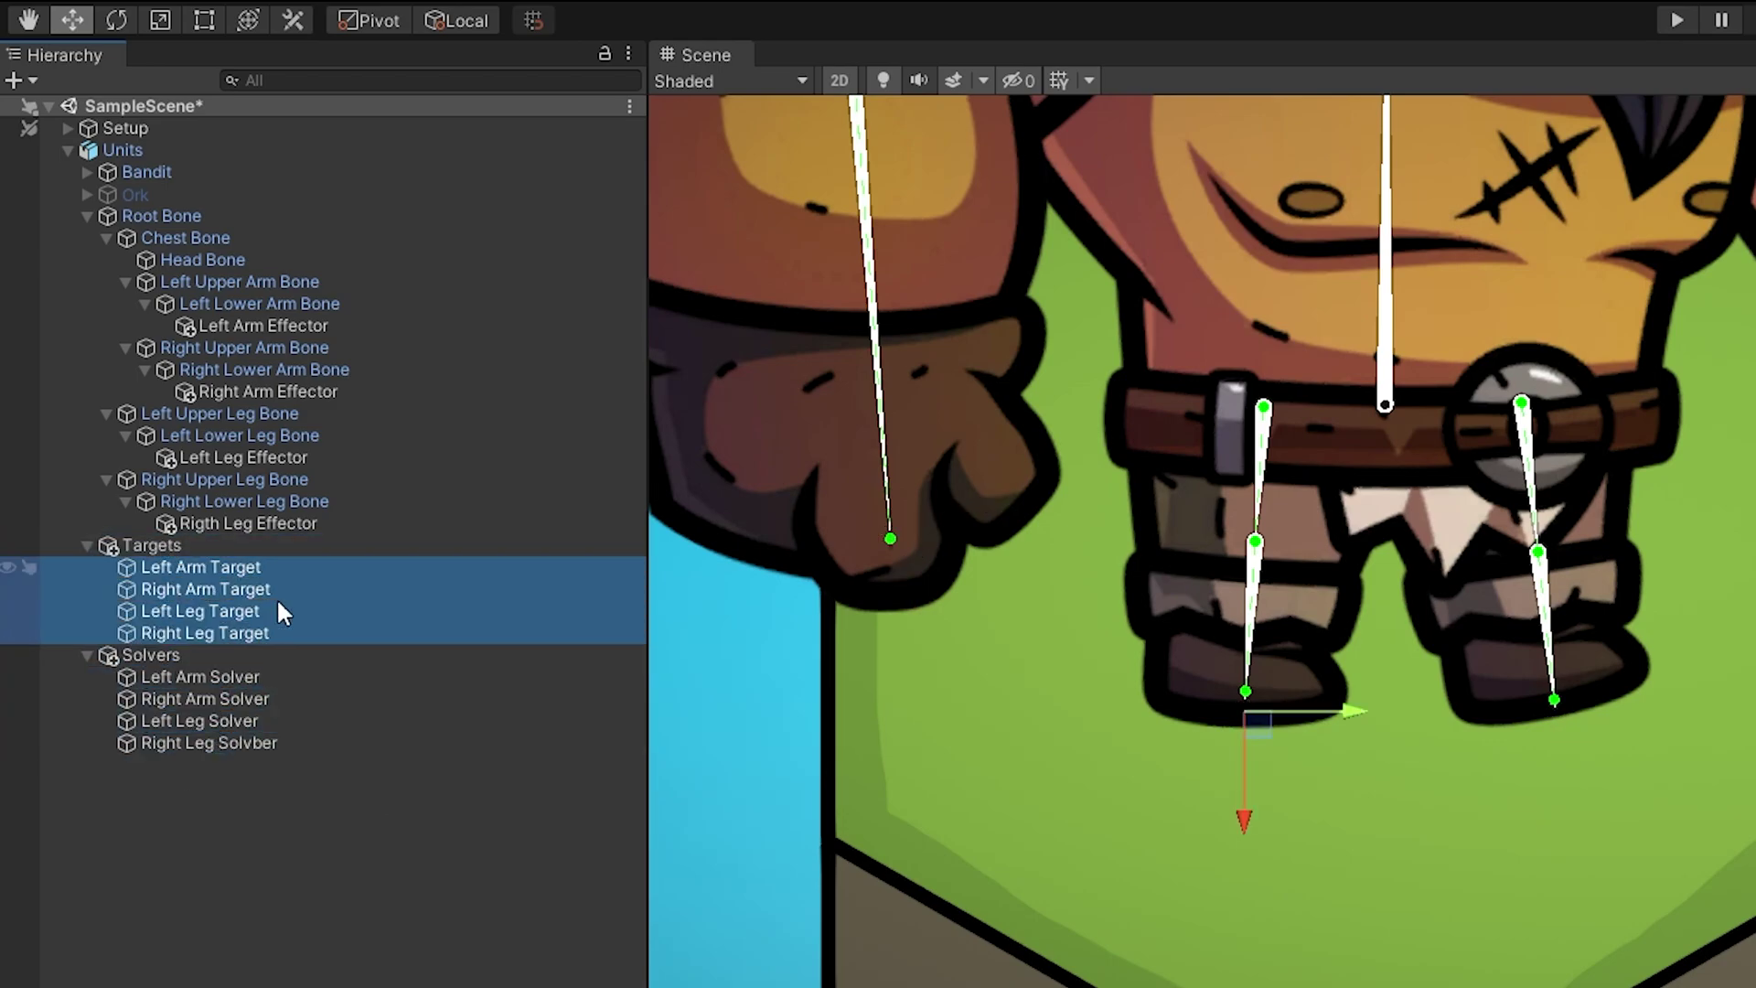
click(86, 655)
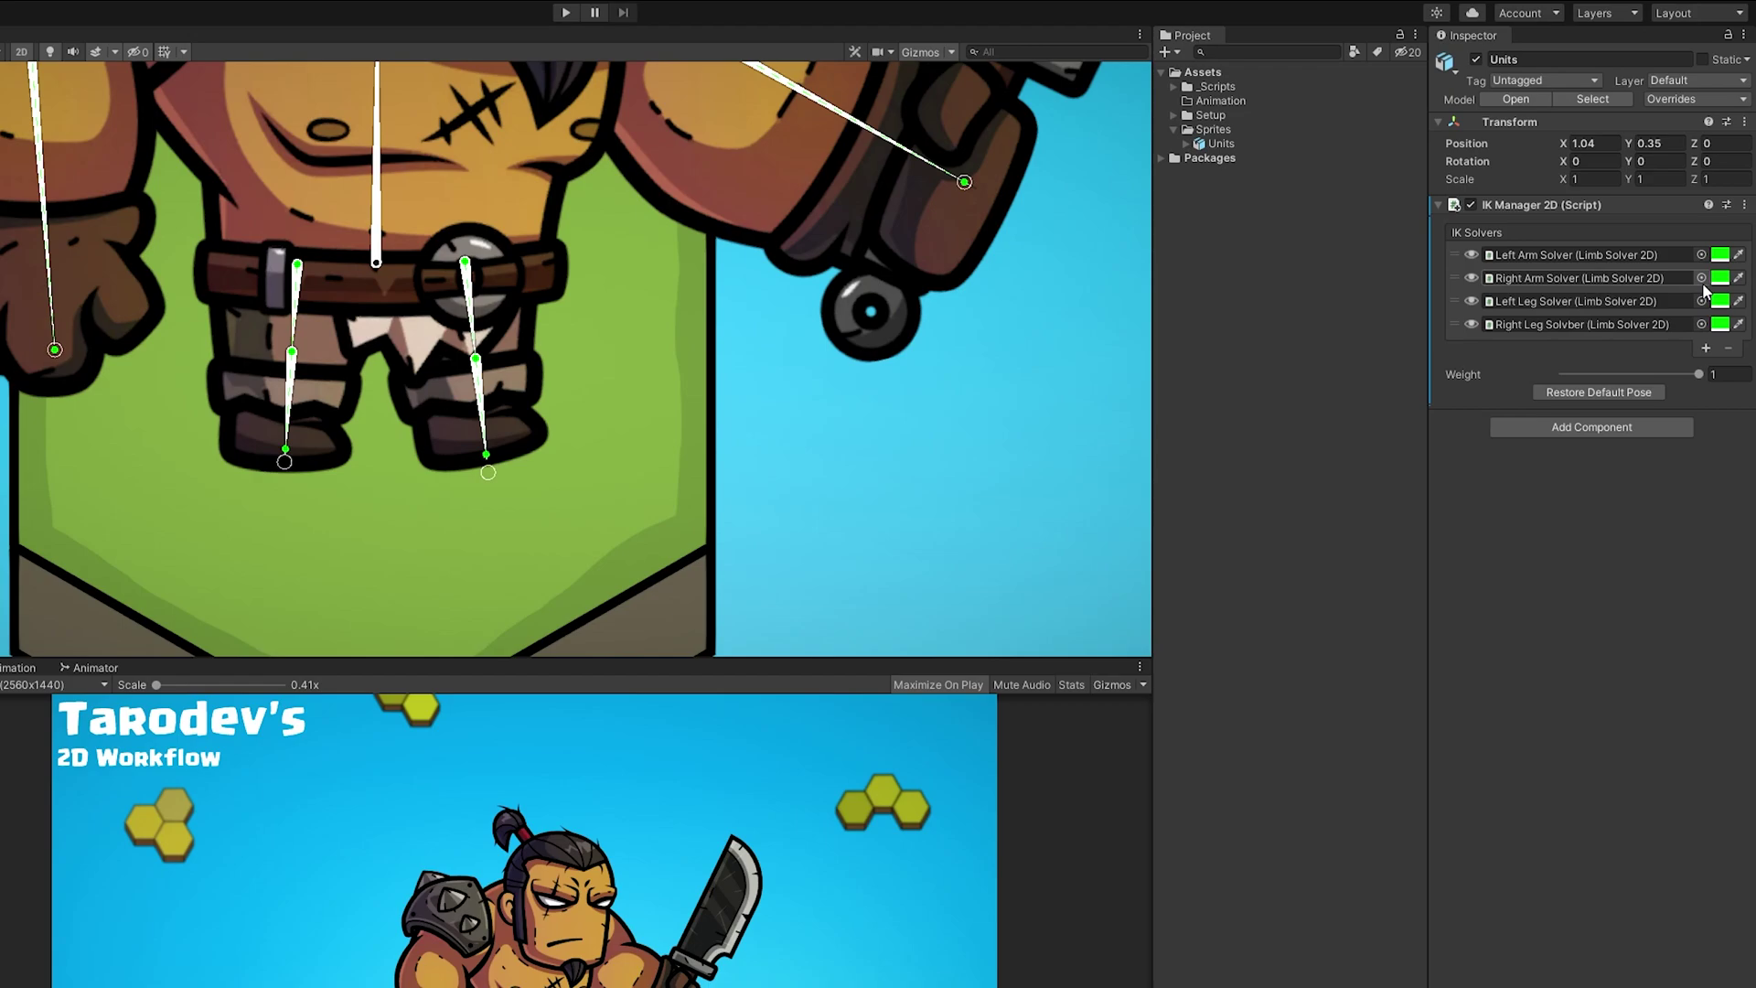
Step: Give one limb solver's gizmo a new hue in the Color picker
click(1719, 324)
drag(1613, 518, 1733, 418)
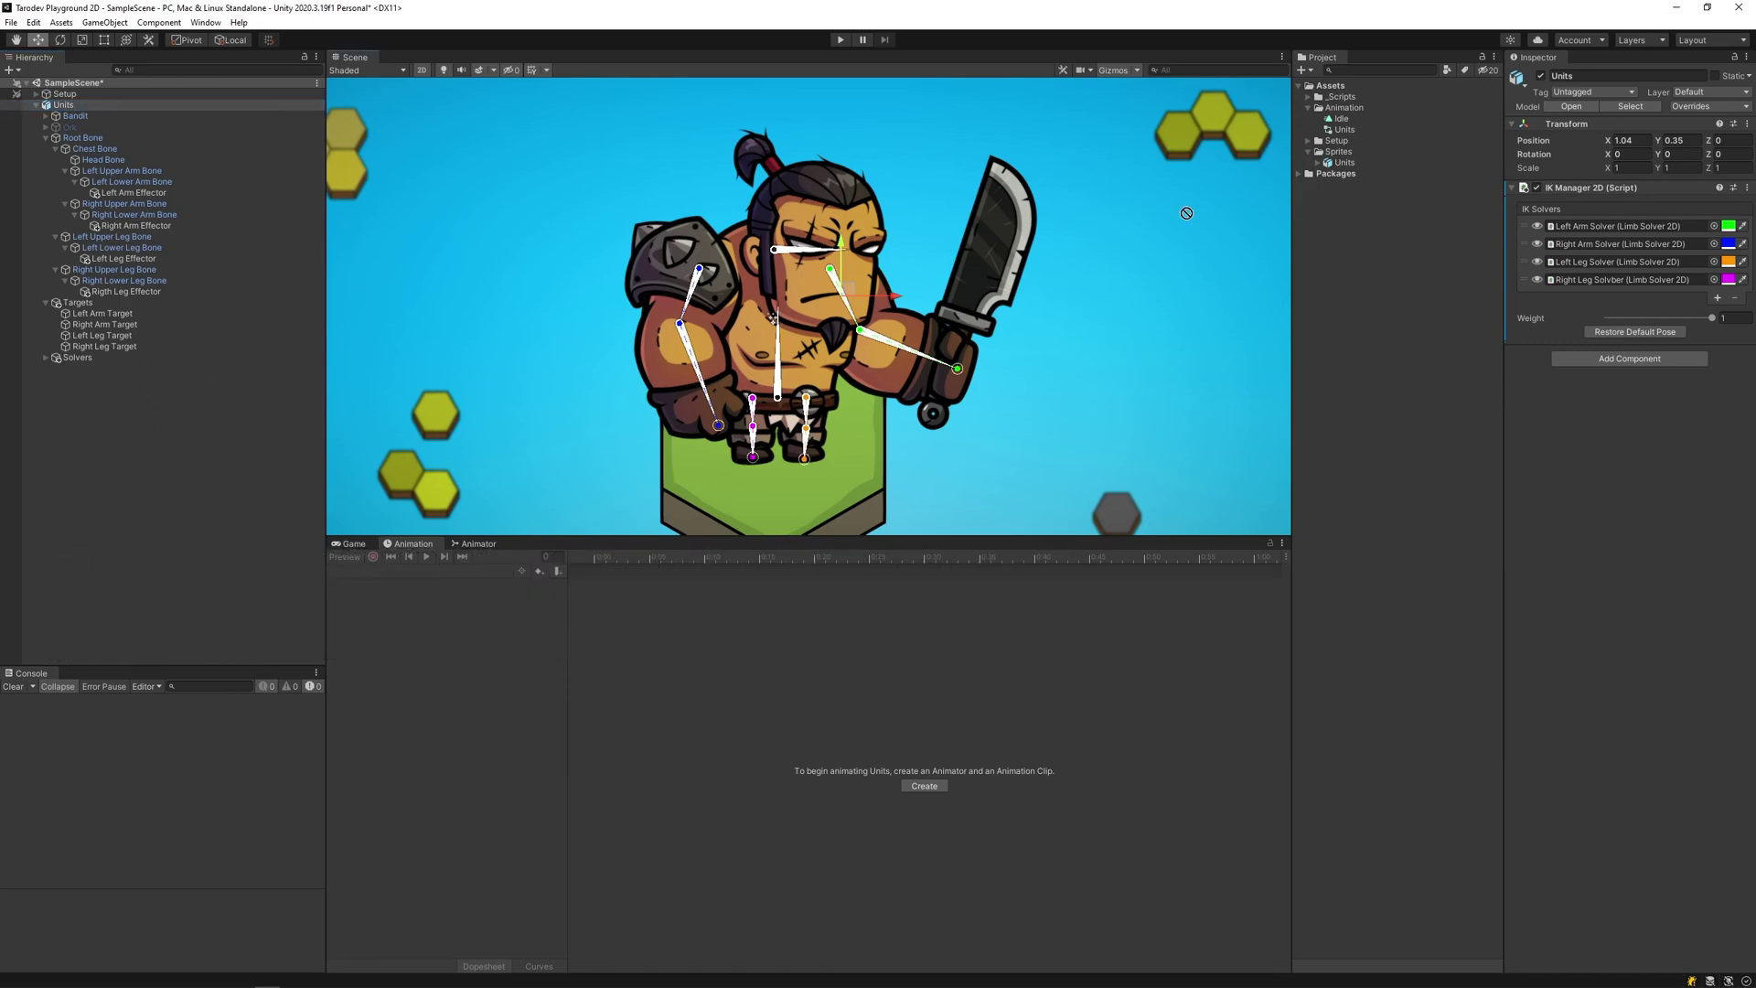
Step: Drag Units into the Sprites folder as the prefab variant Units Variant
drag(1334, 161, 1347, 157)
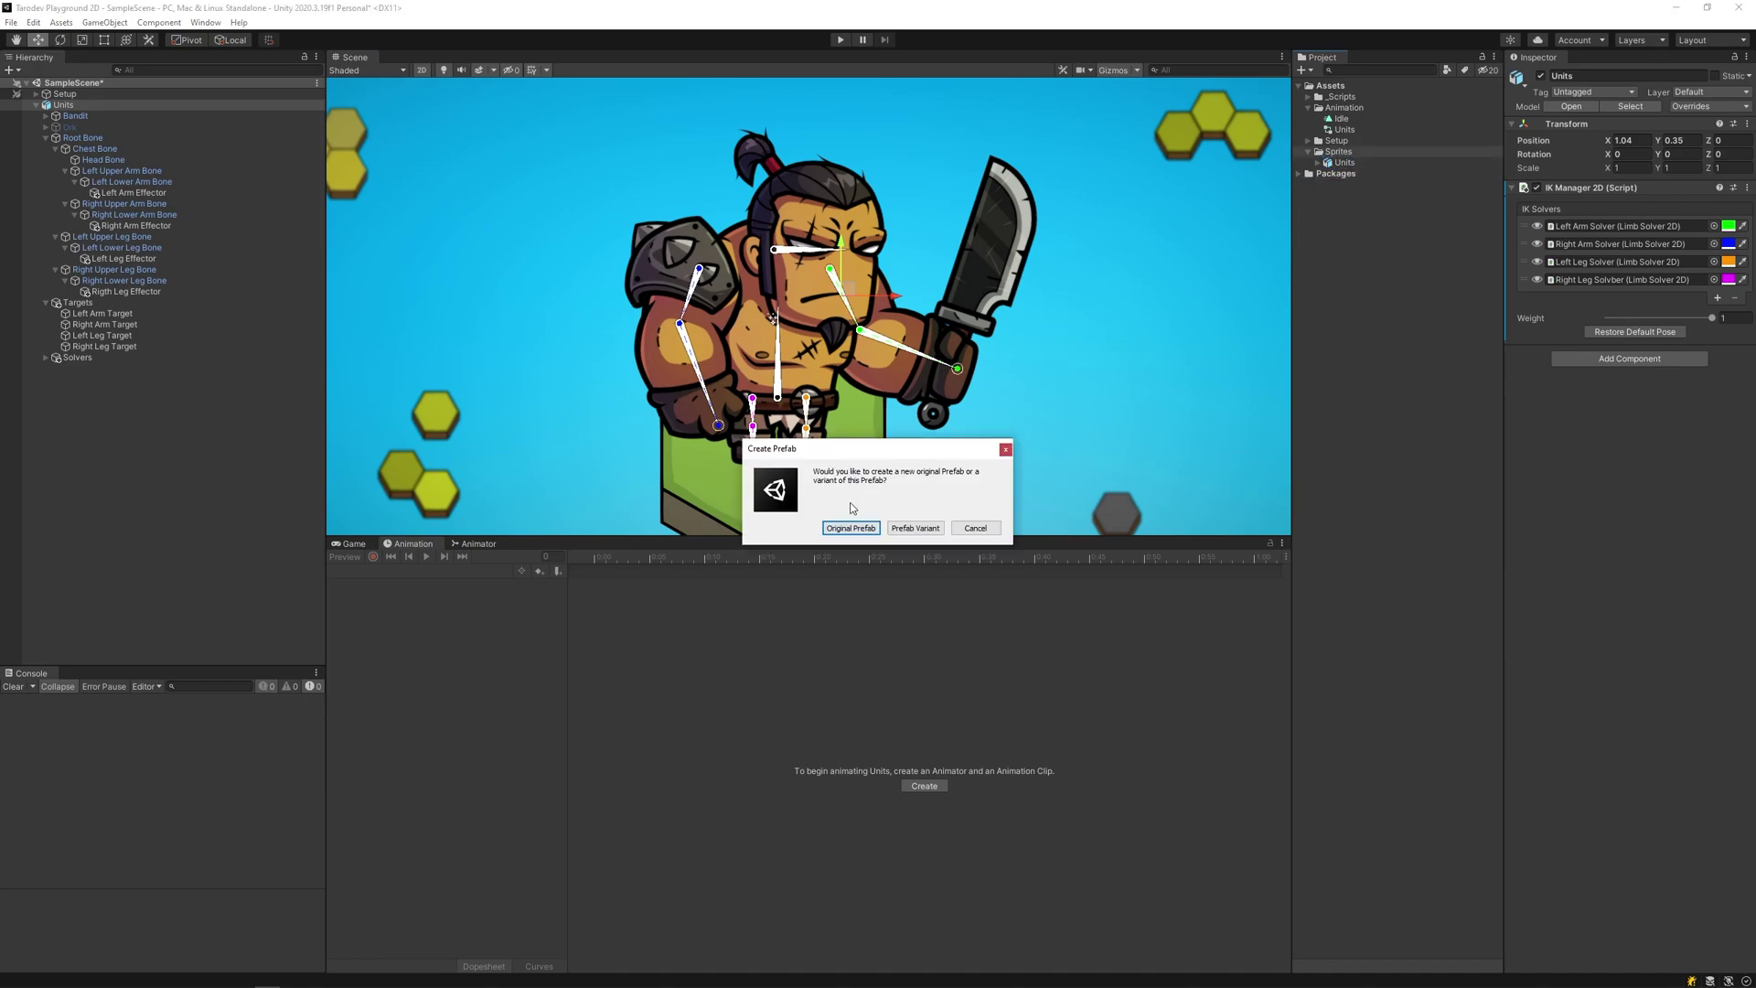
click(913, 529)
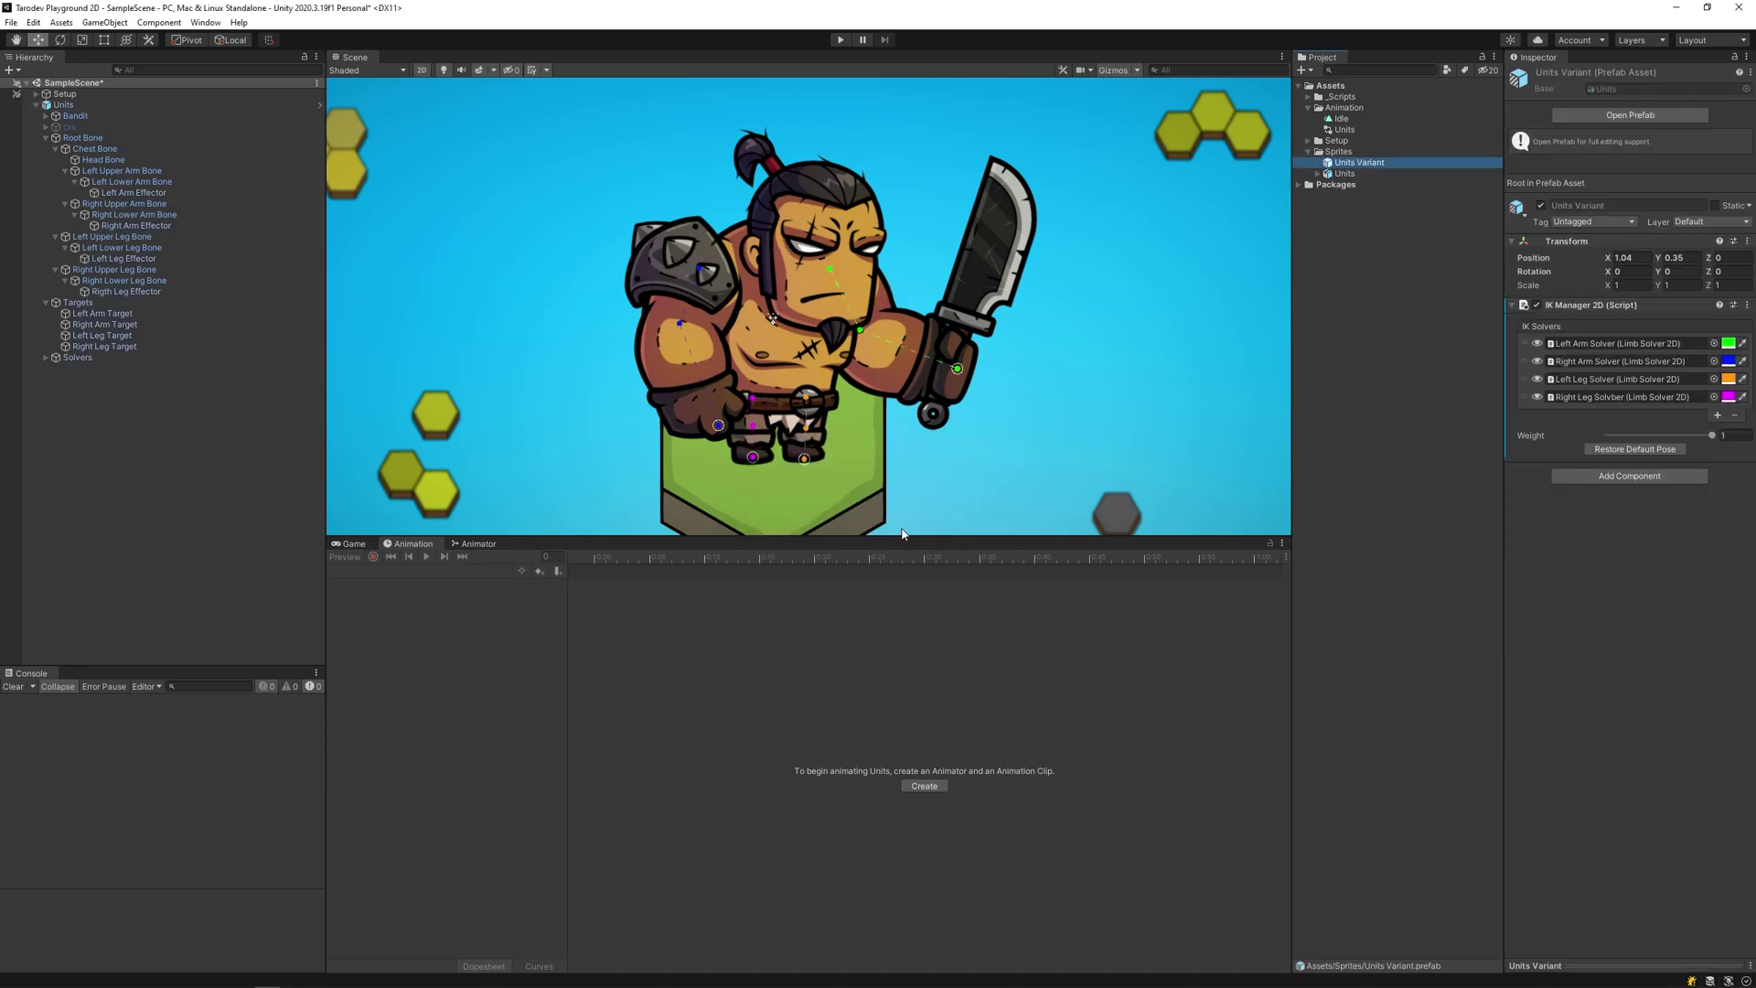
click(70, 106)
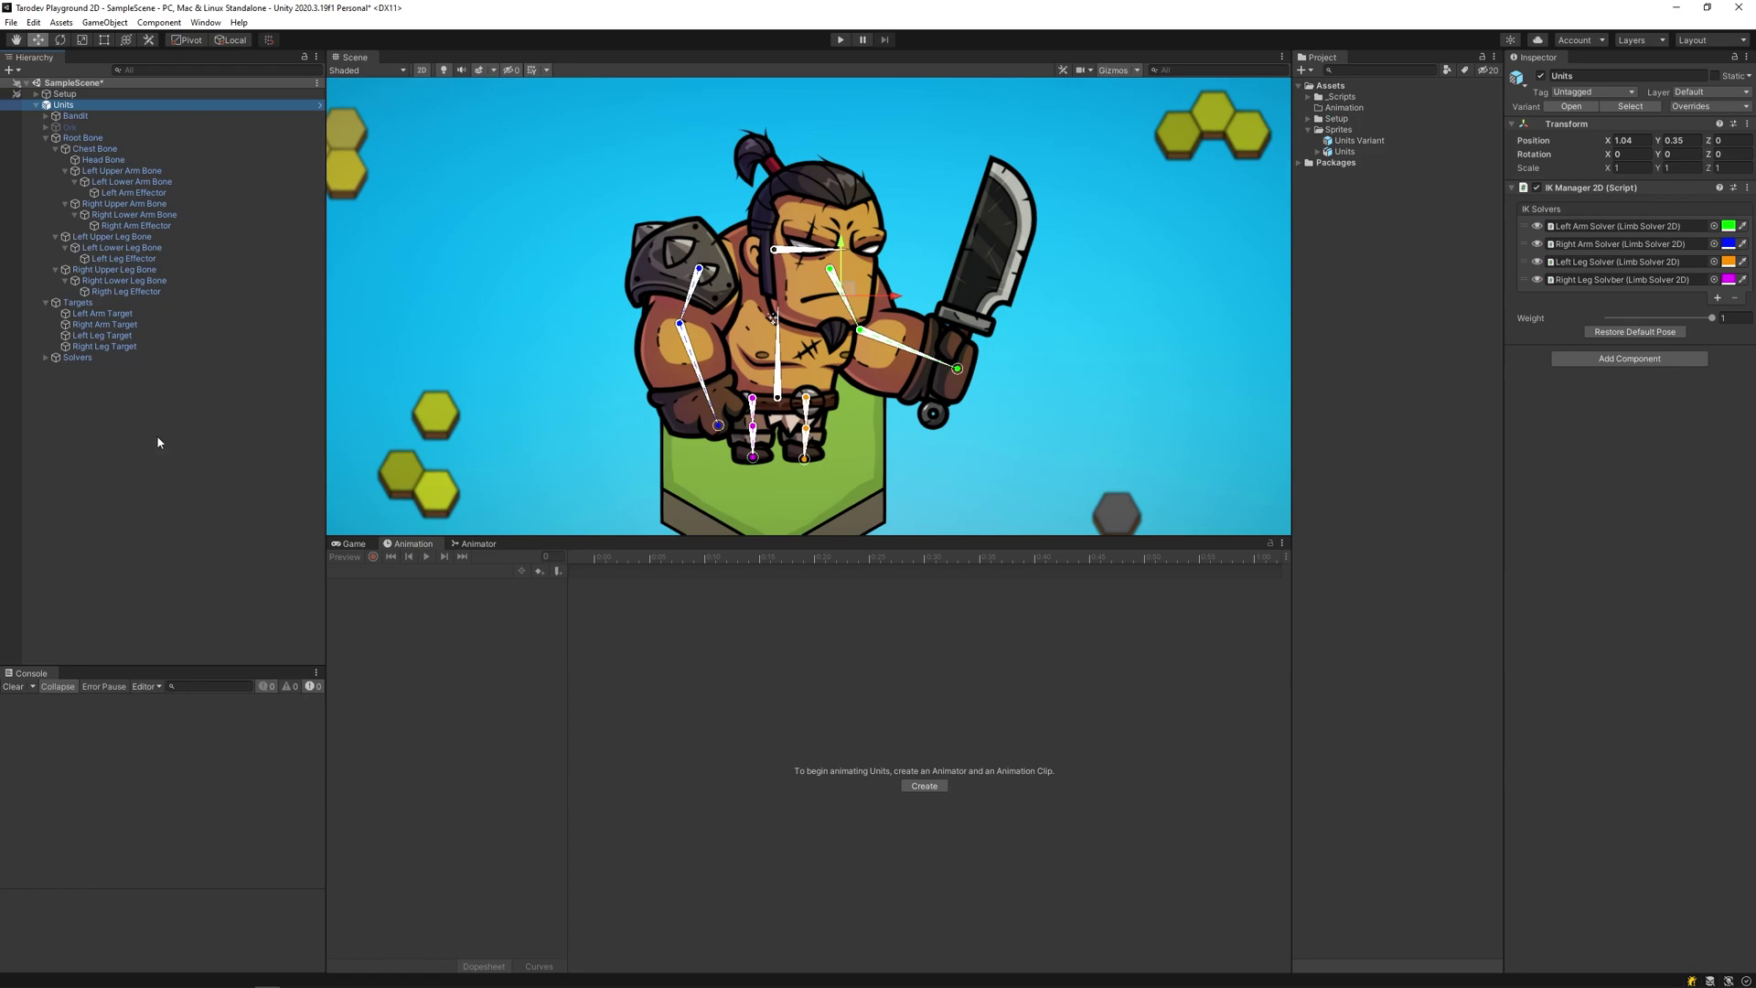
Step: Create an Idle animation clip for Units and turn on keyframe recording
click(922, 787)
text(Idle)
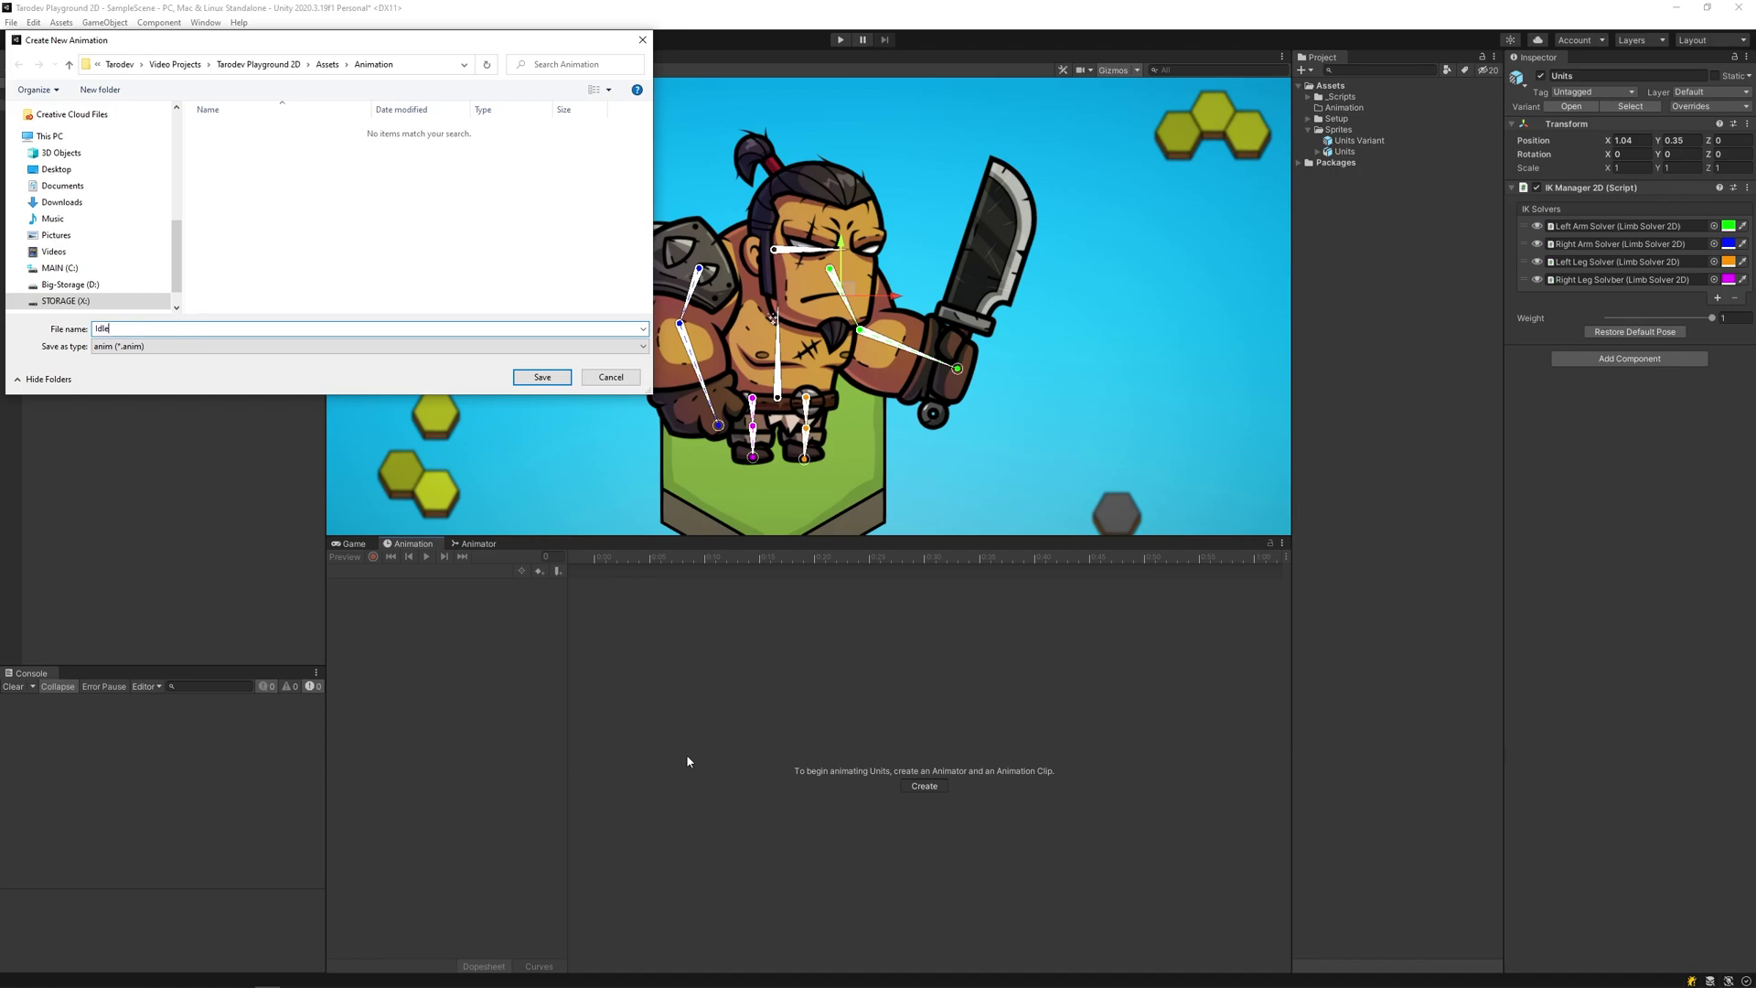
key(Return)
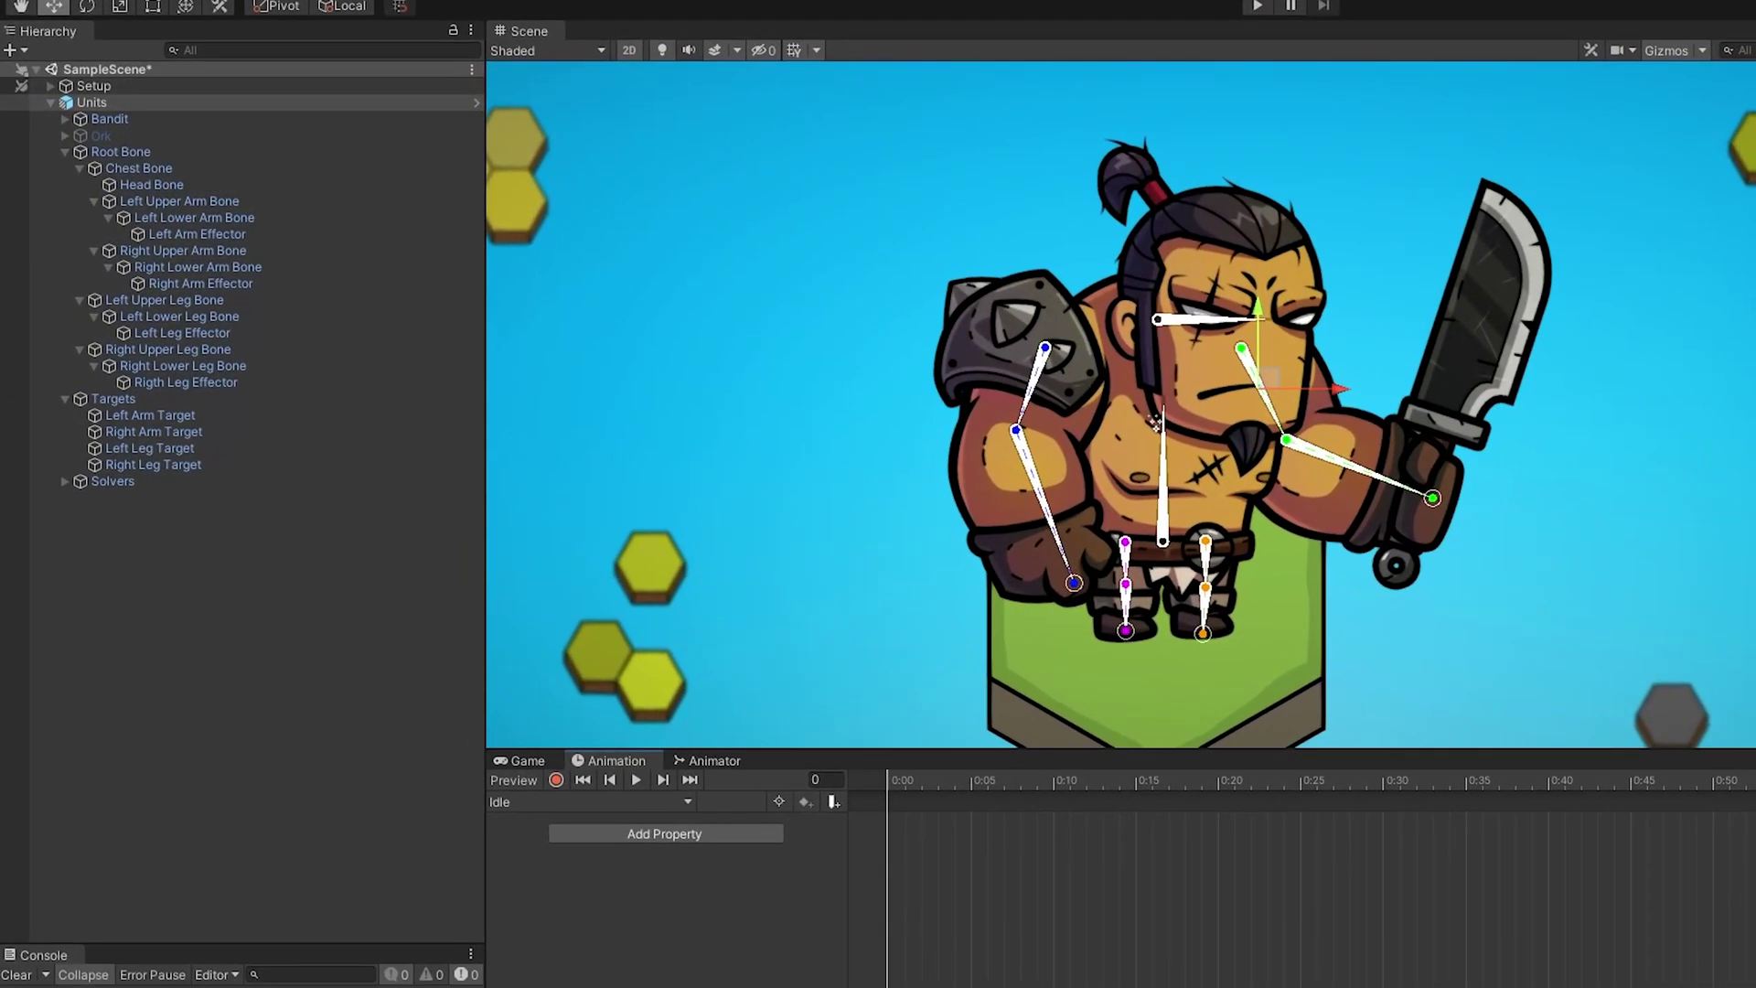
click(556, 780)
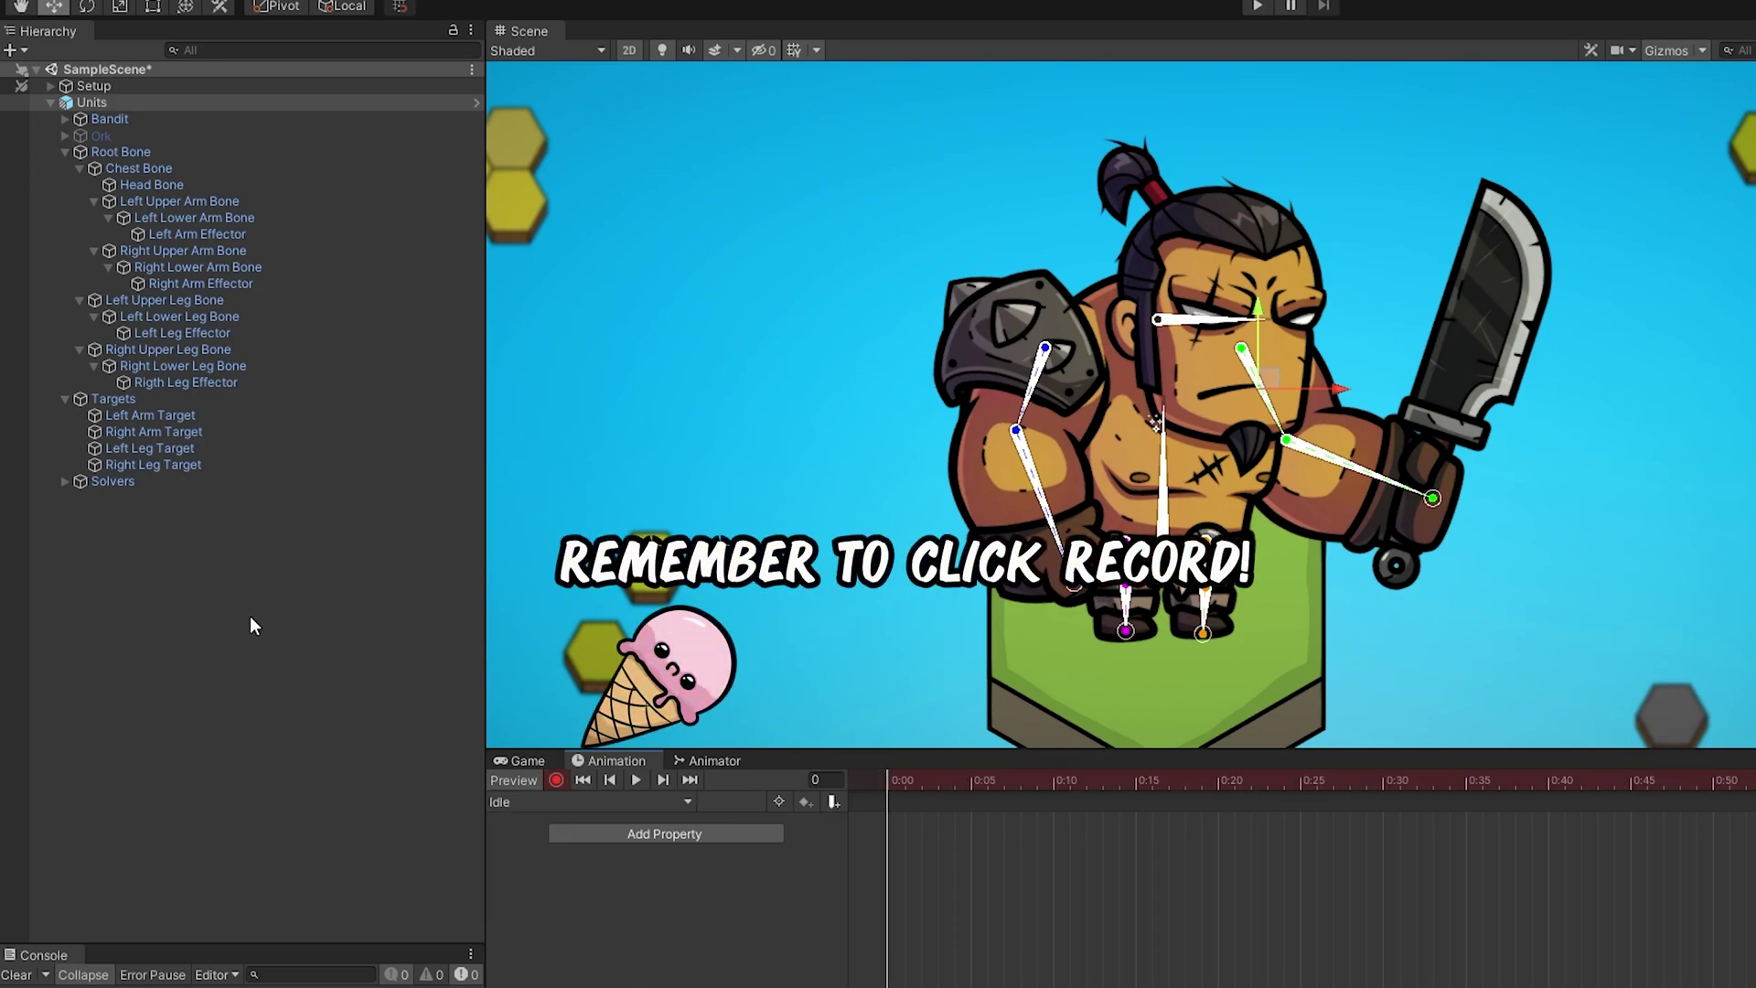
Step: Add position keys for all four limb targets
click(191, 417)
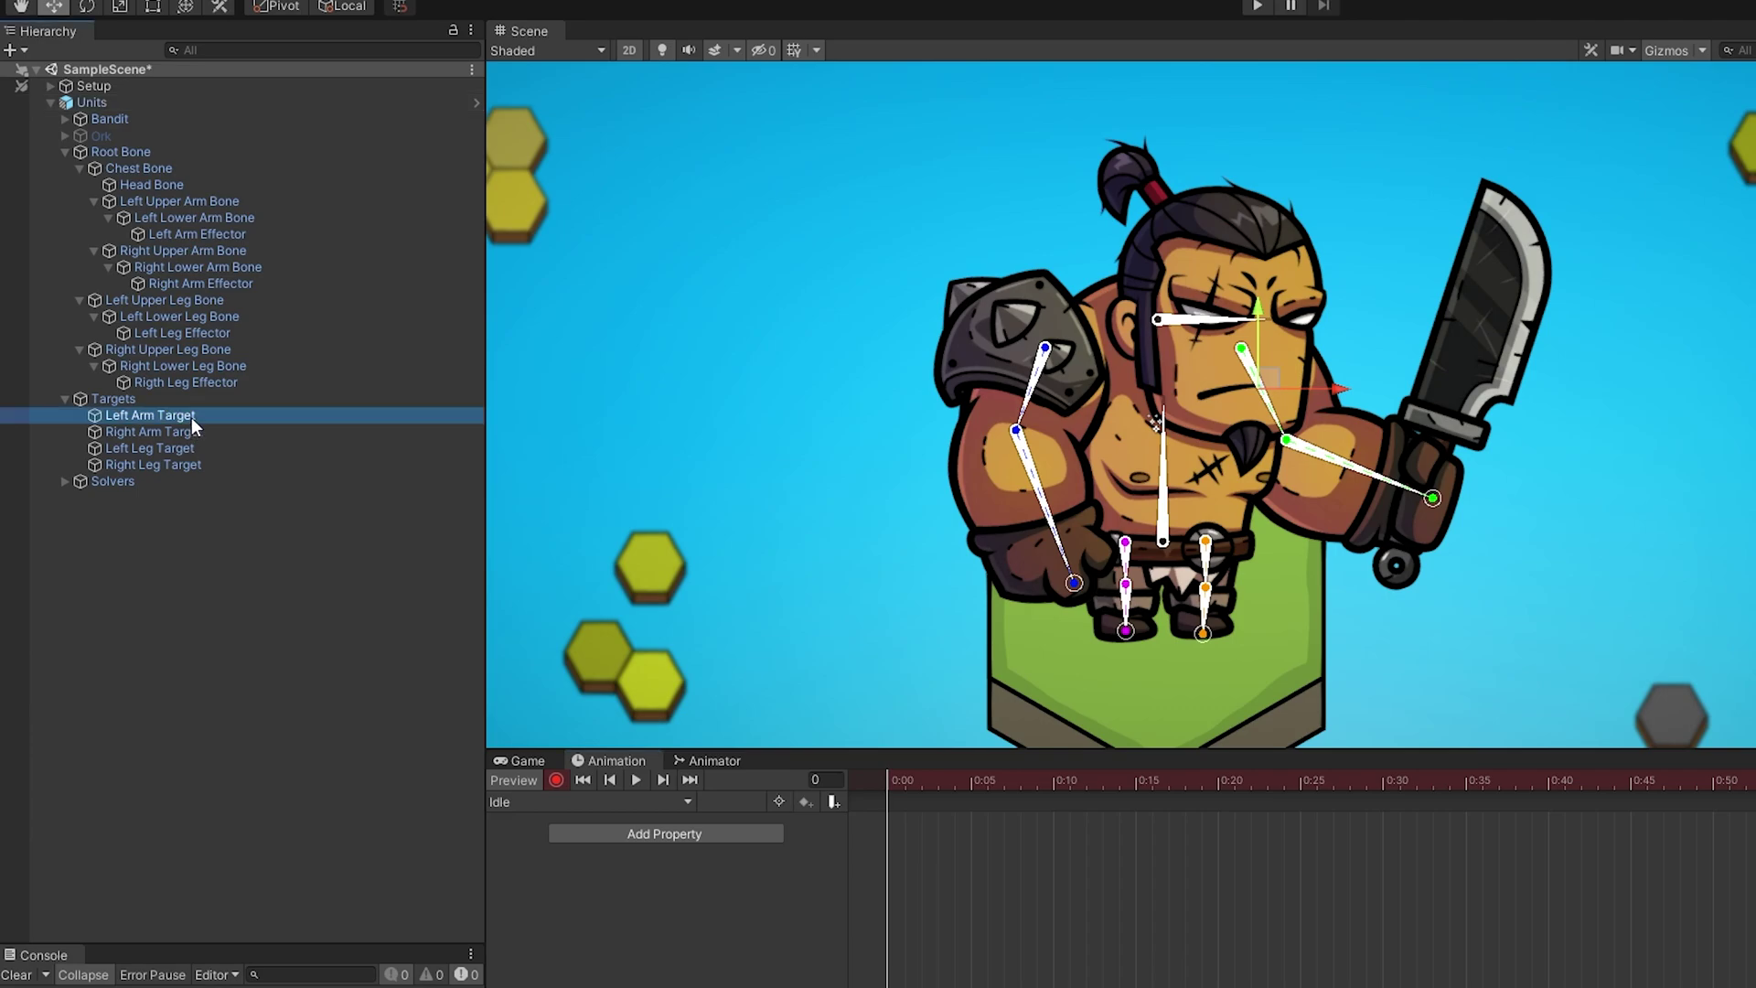
shift+click(184, 464)
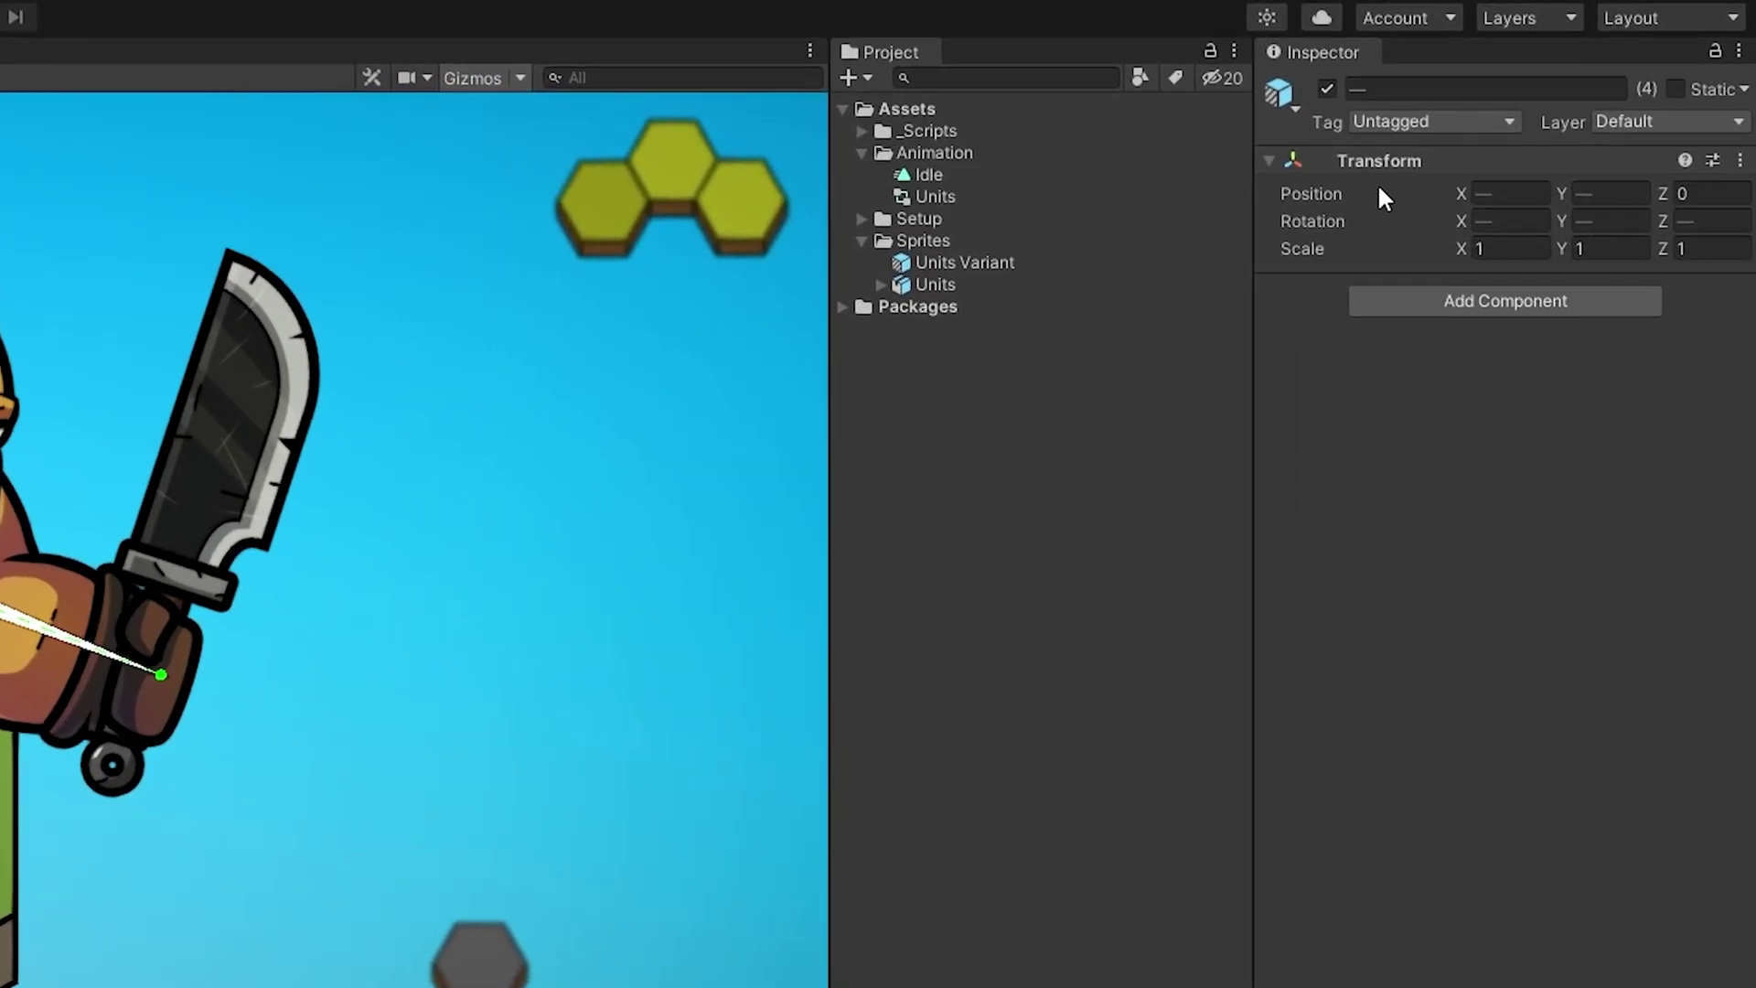
right_click(1328, 193)
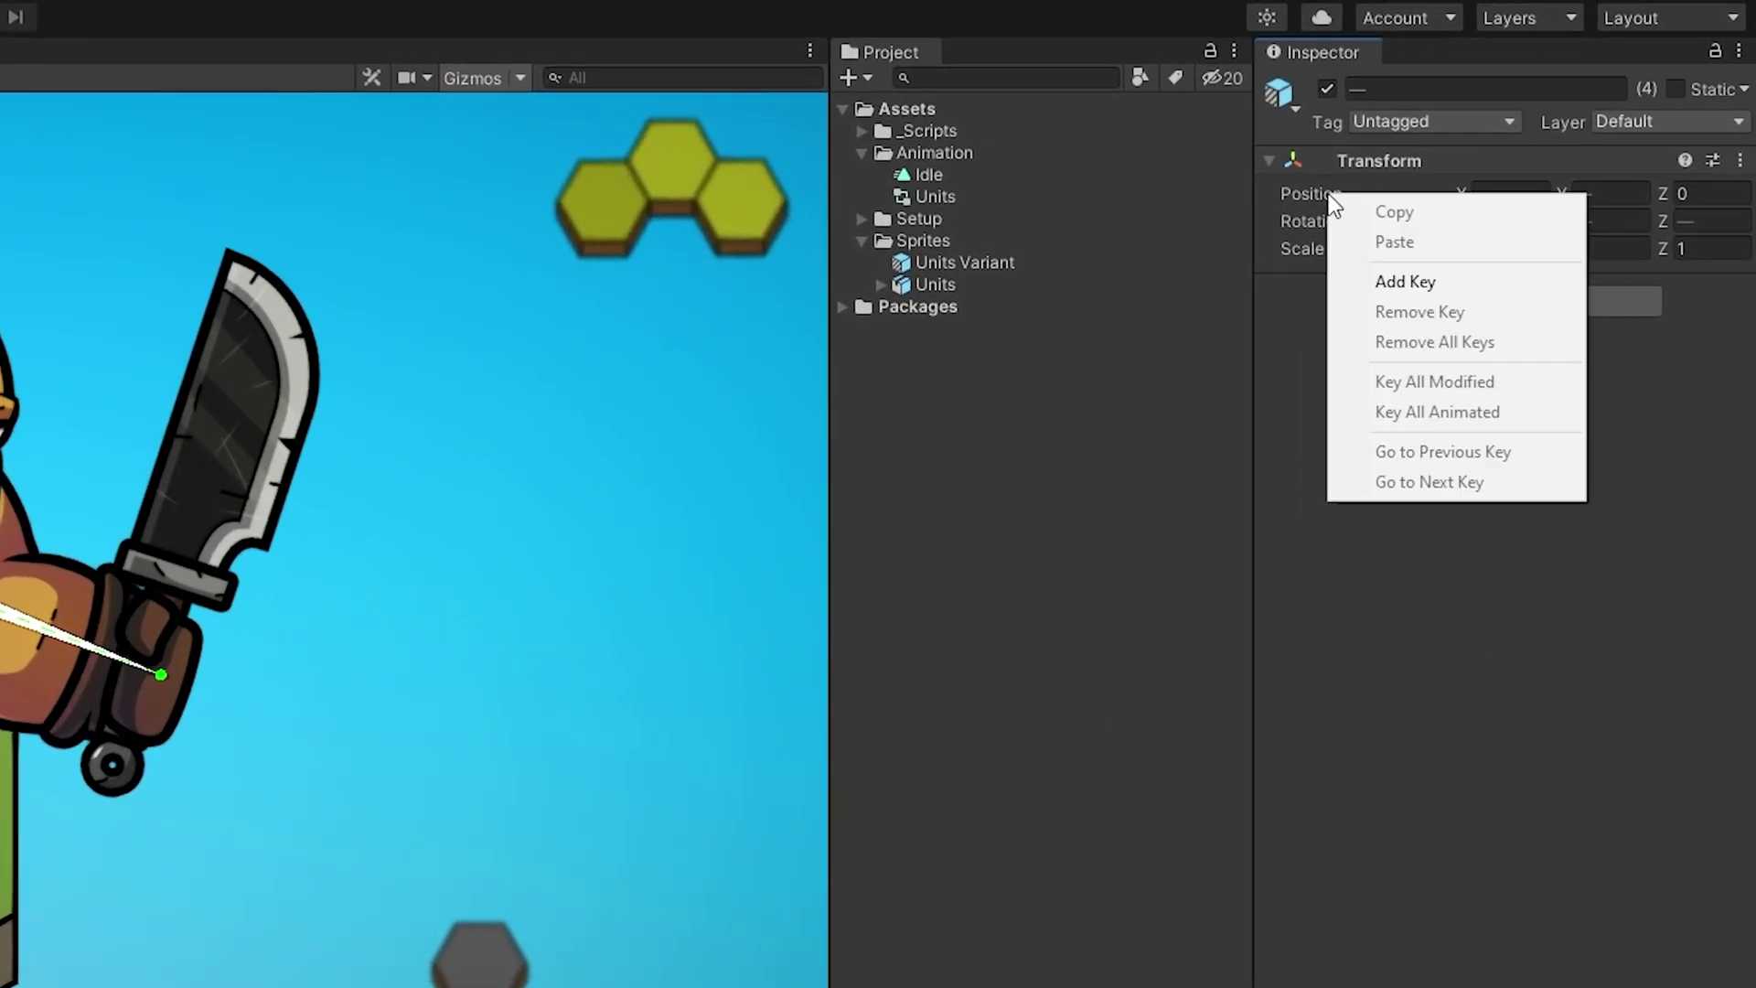
click(1398, 282)
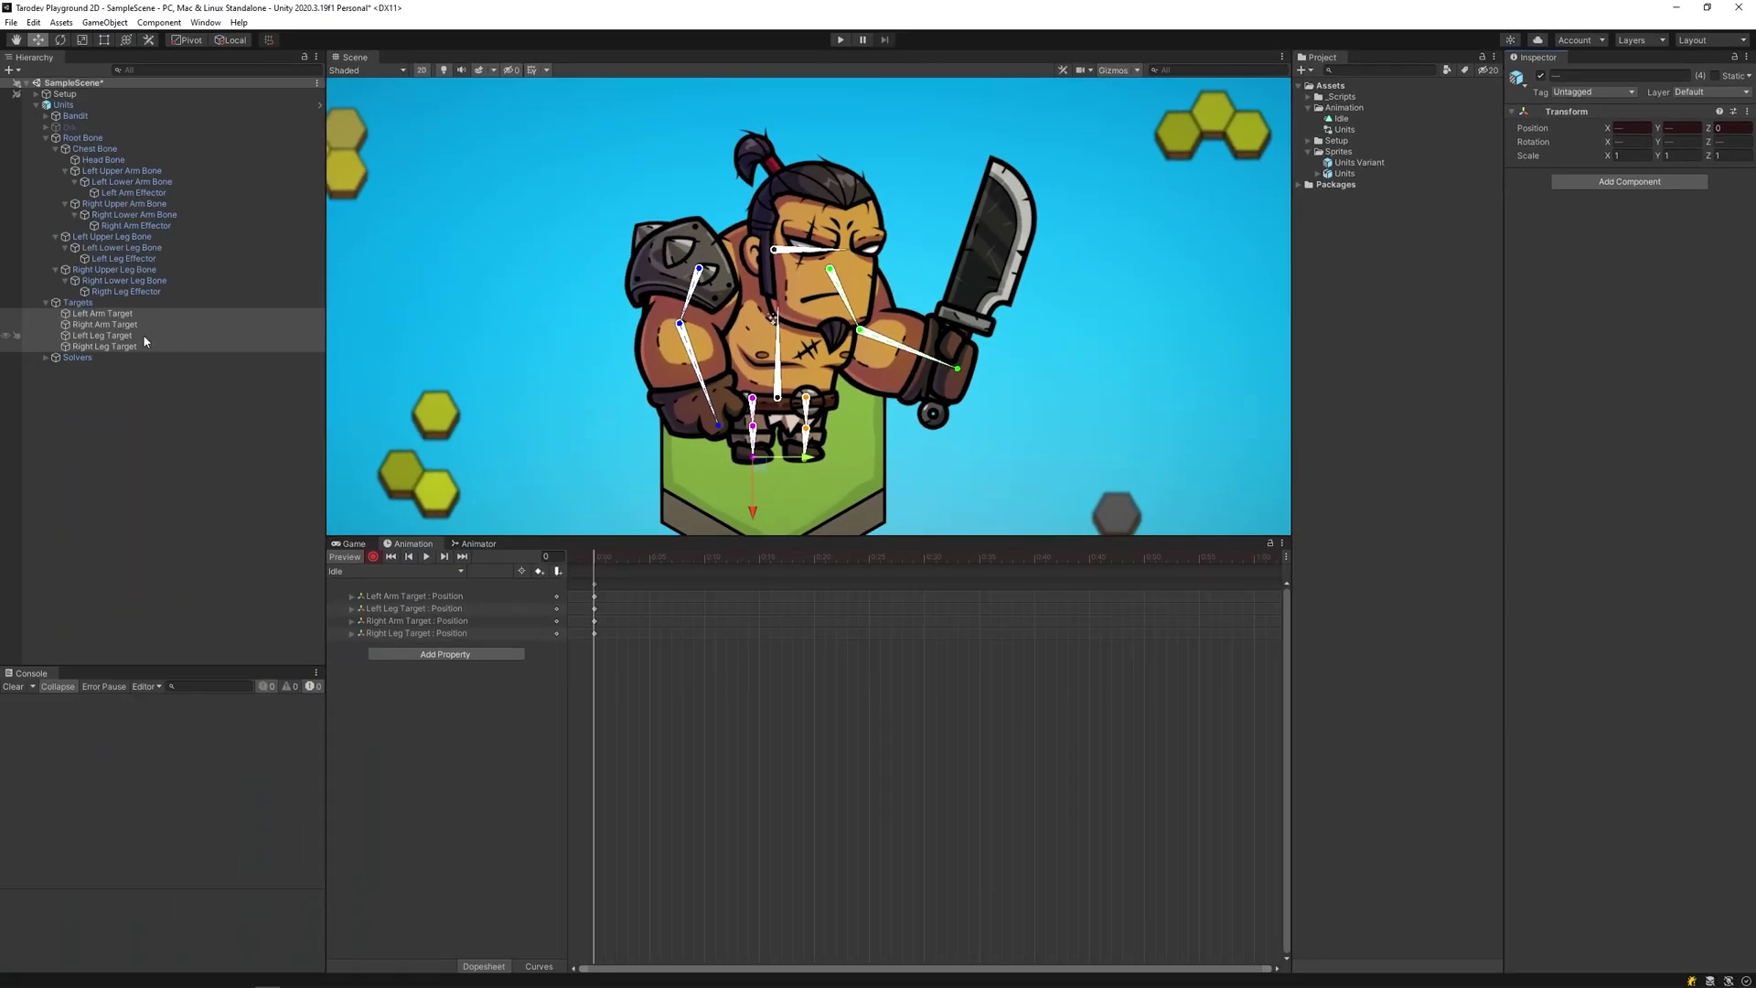
Step: Key the Head Bone rotation and the Chest Bone position and rotation
click(102, 159)
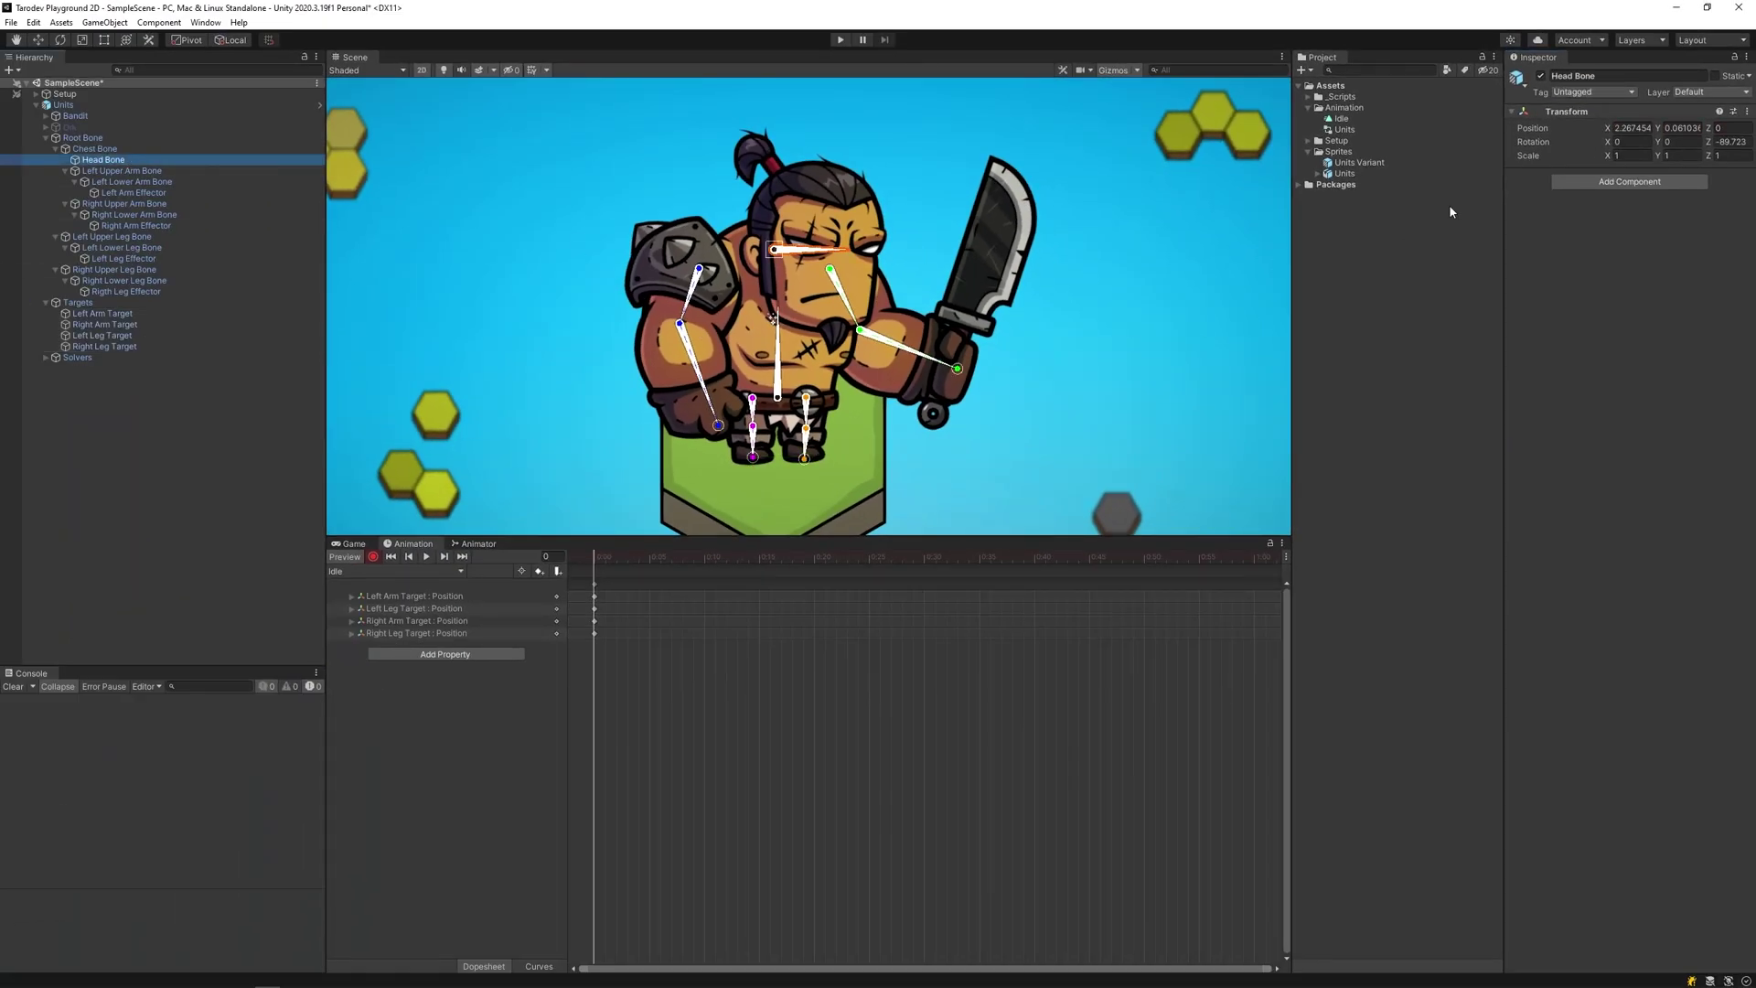
right_click(1532, 142)
click(1599, 207)
click(117, 150)
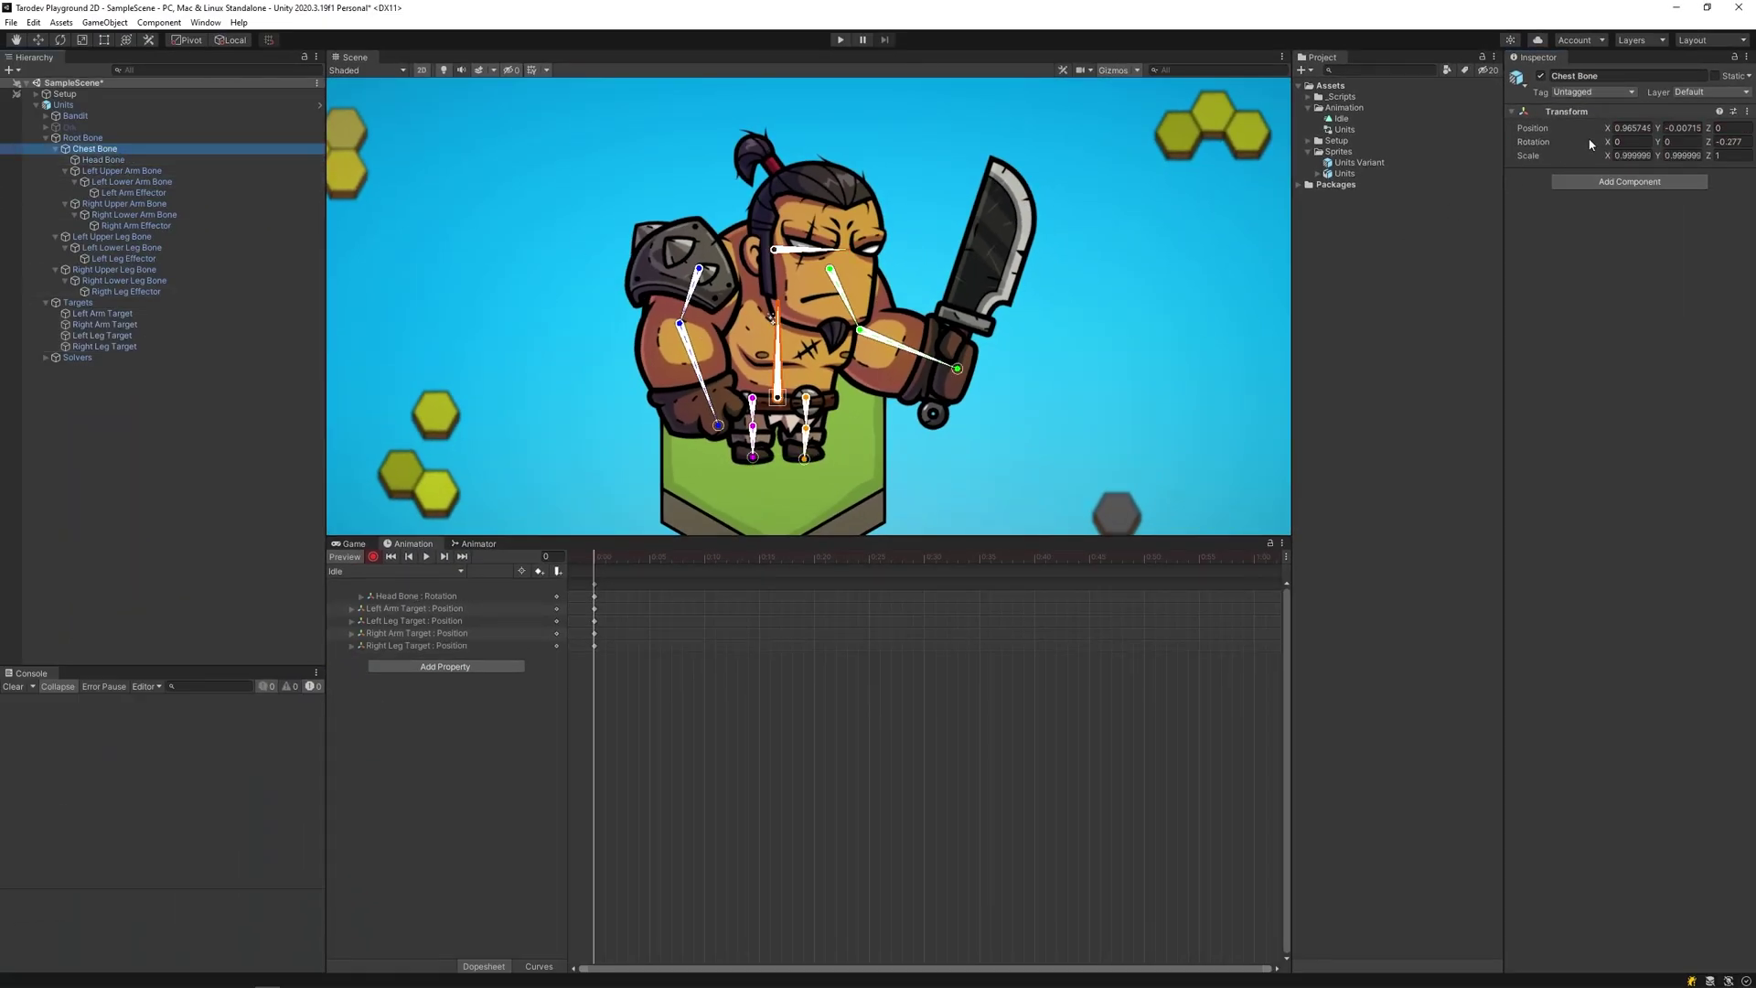
right_click(1589, 141)
click(1647, 206)
right_click(1603, 127)
click(1661, 193)
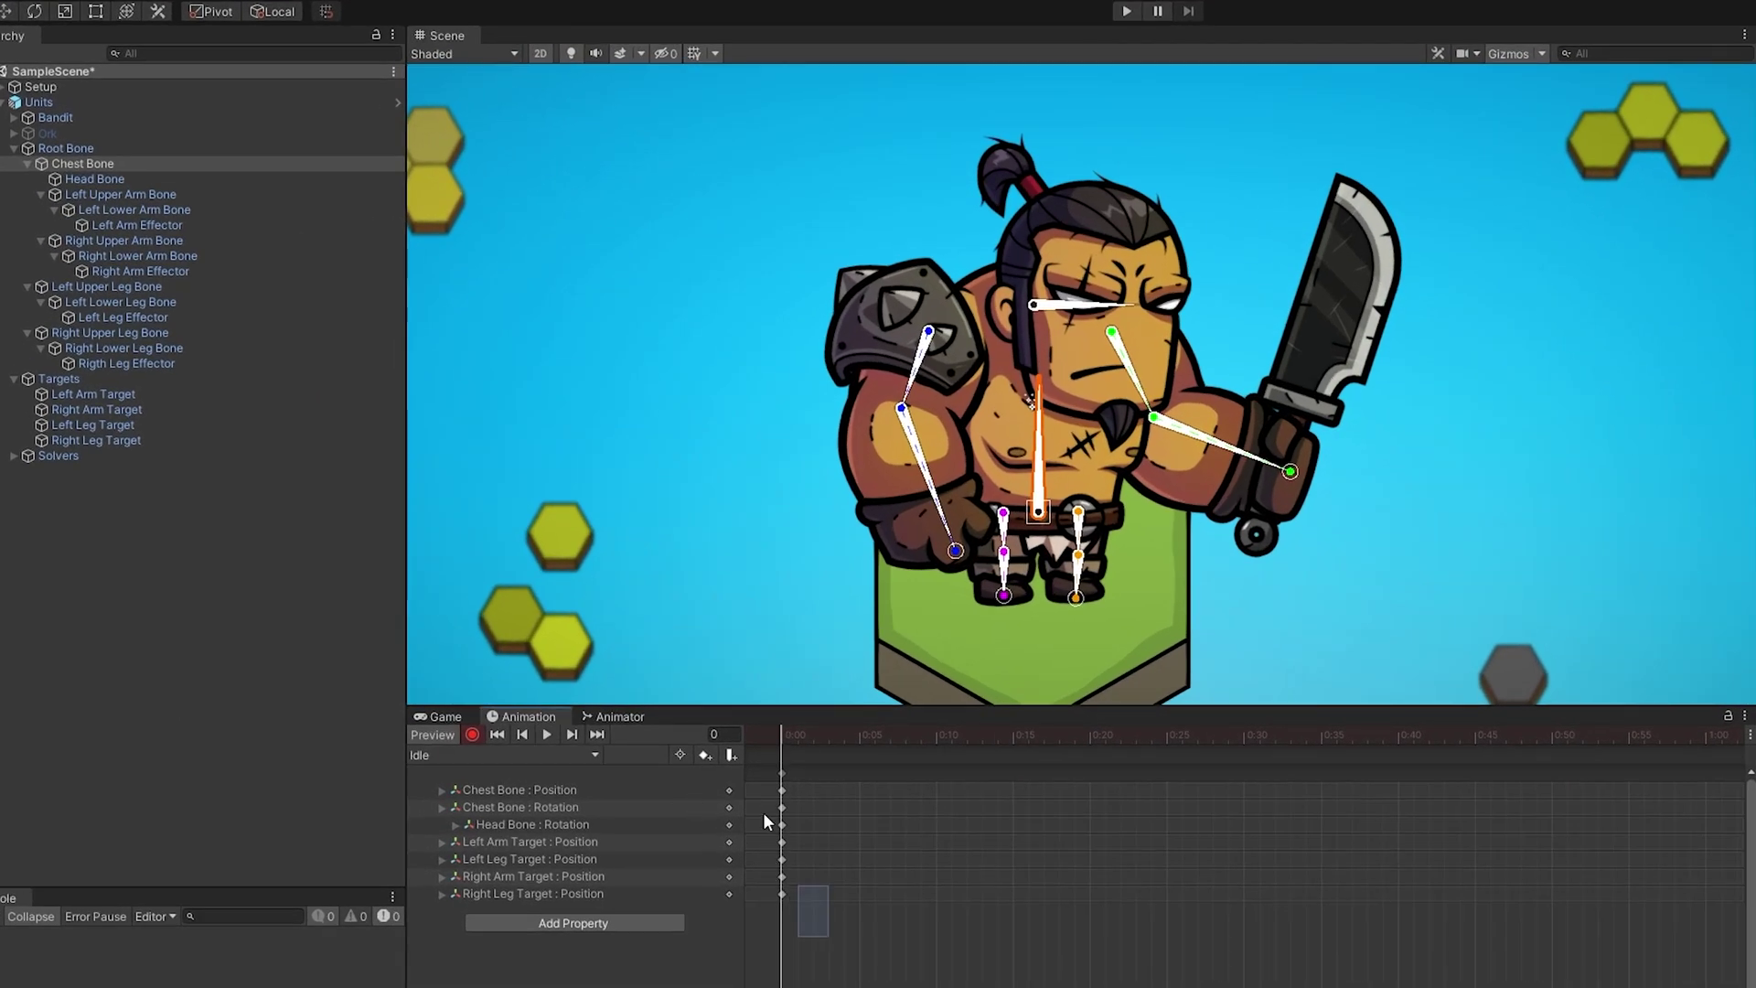
Step: Copy the frame-0 keyframes of all seven Idle properties to frame 75
drag(764, 812, 764, 768)
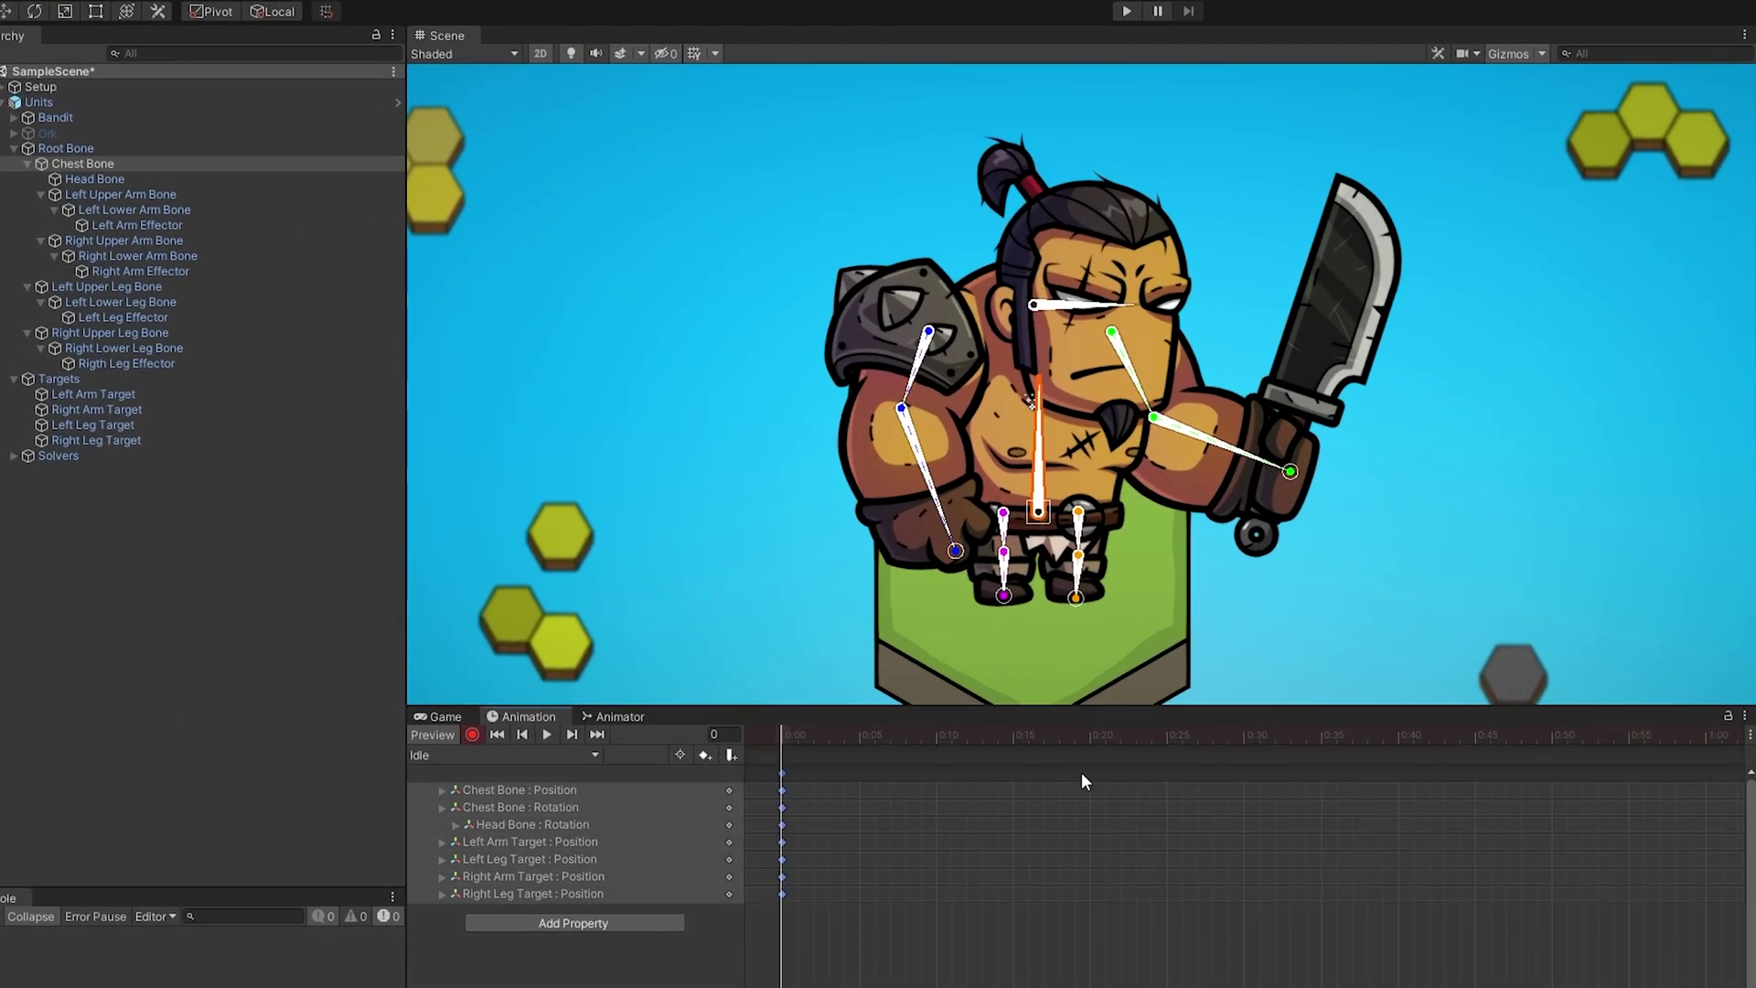
scroll(1575, 832, down, 2)
scroll(1537, 824, down, 2)
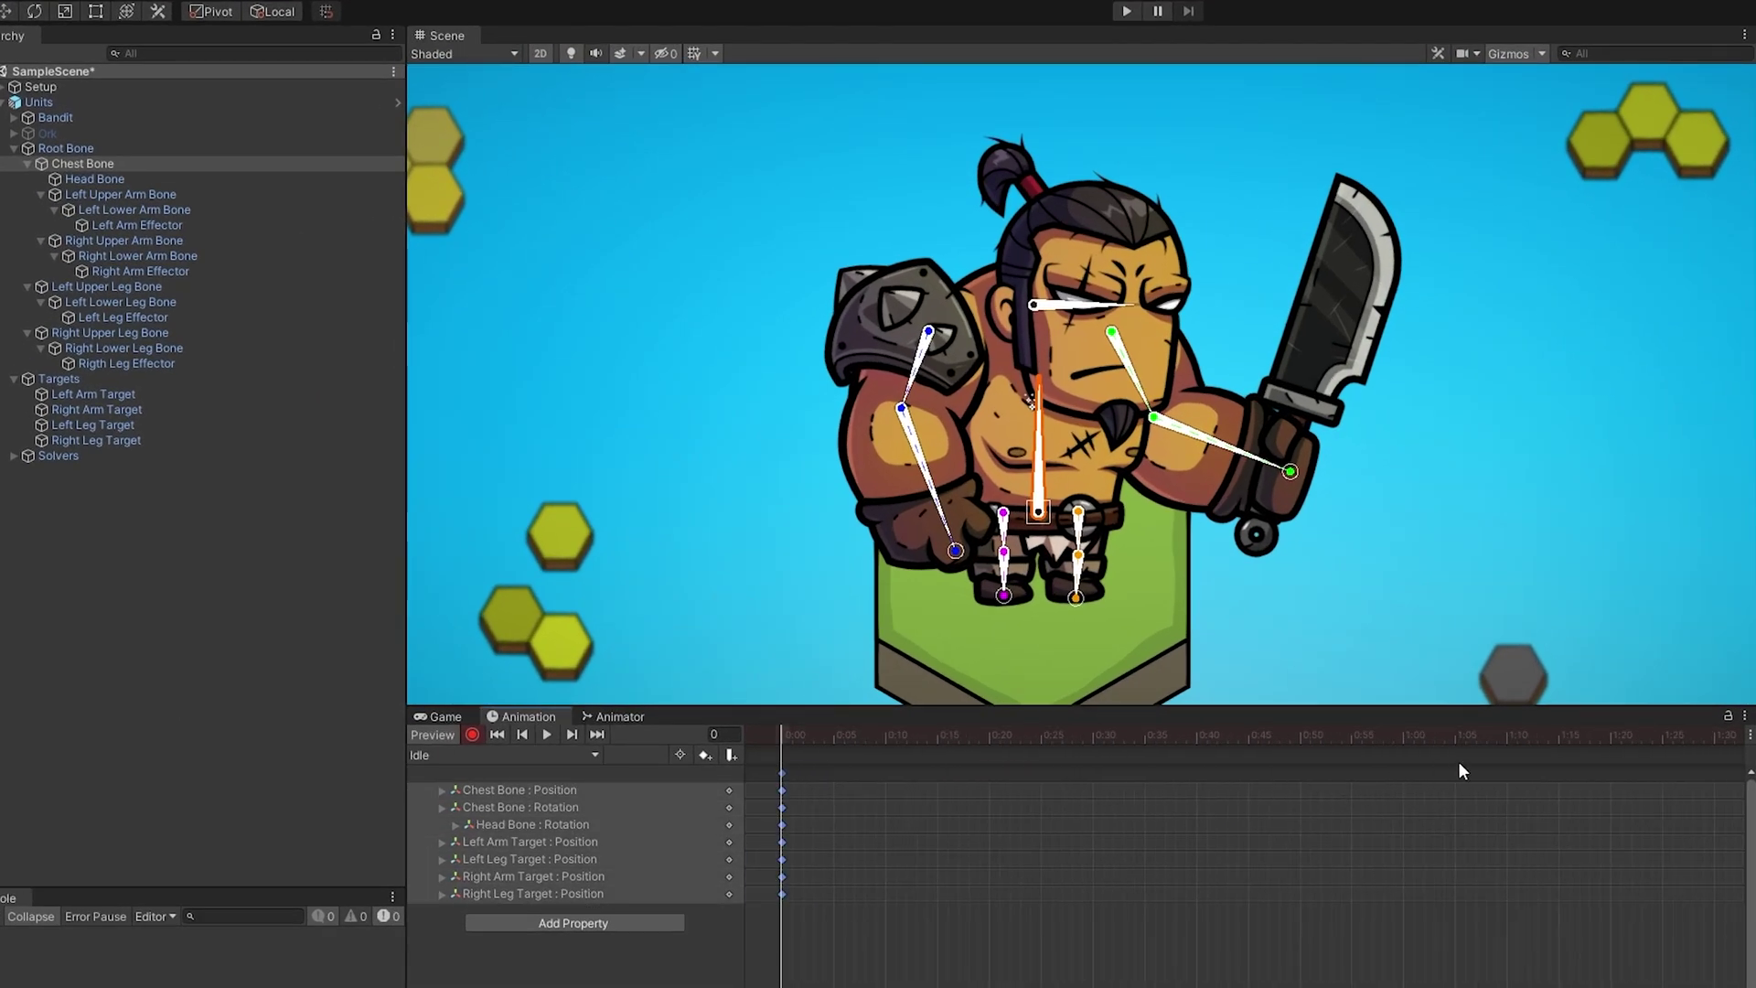
click(1509, 739)
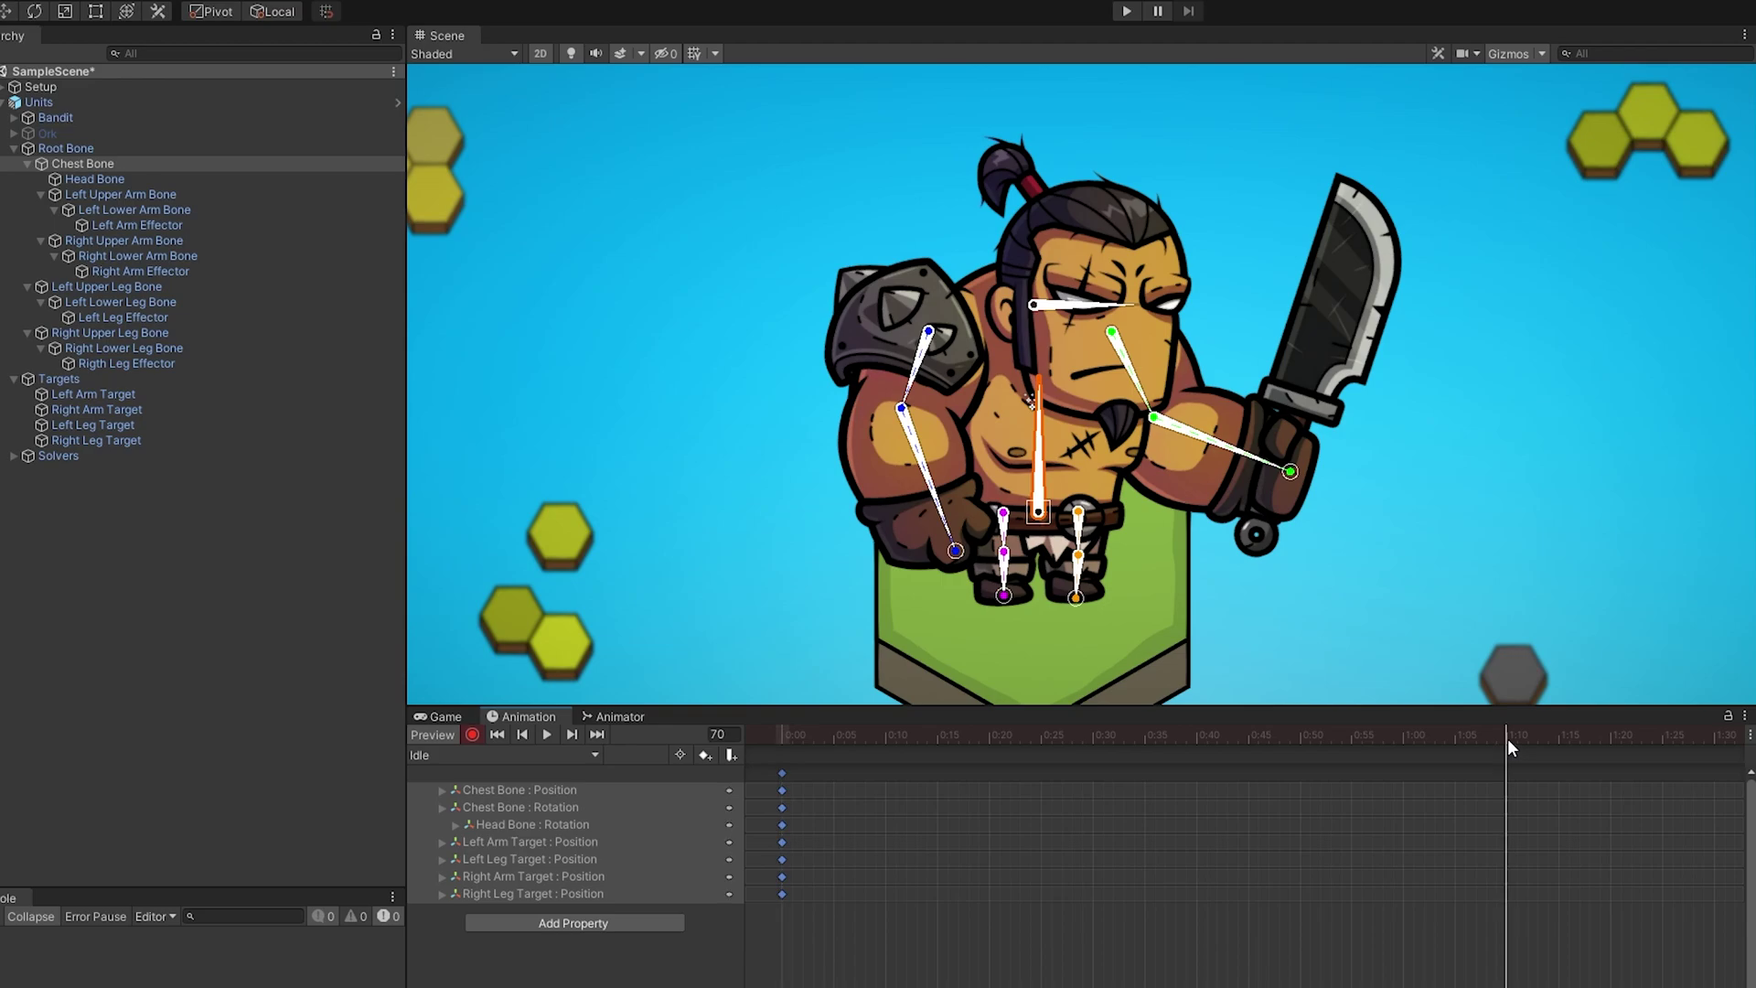
click(1556, 735)
key(ctrl+v)
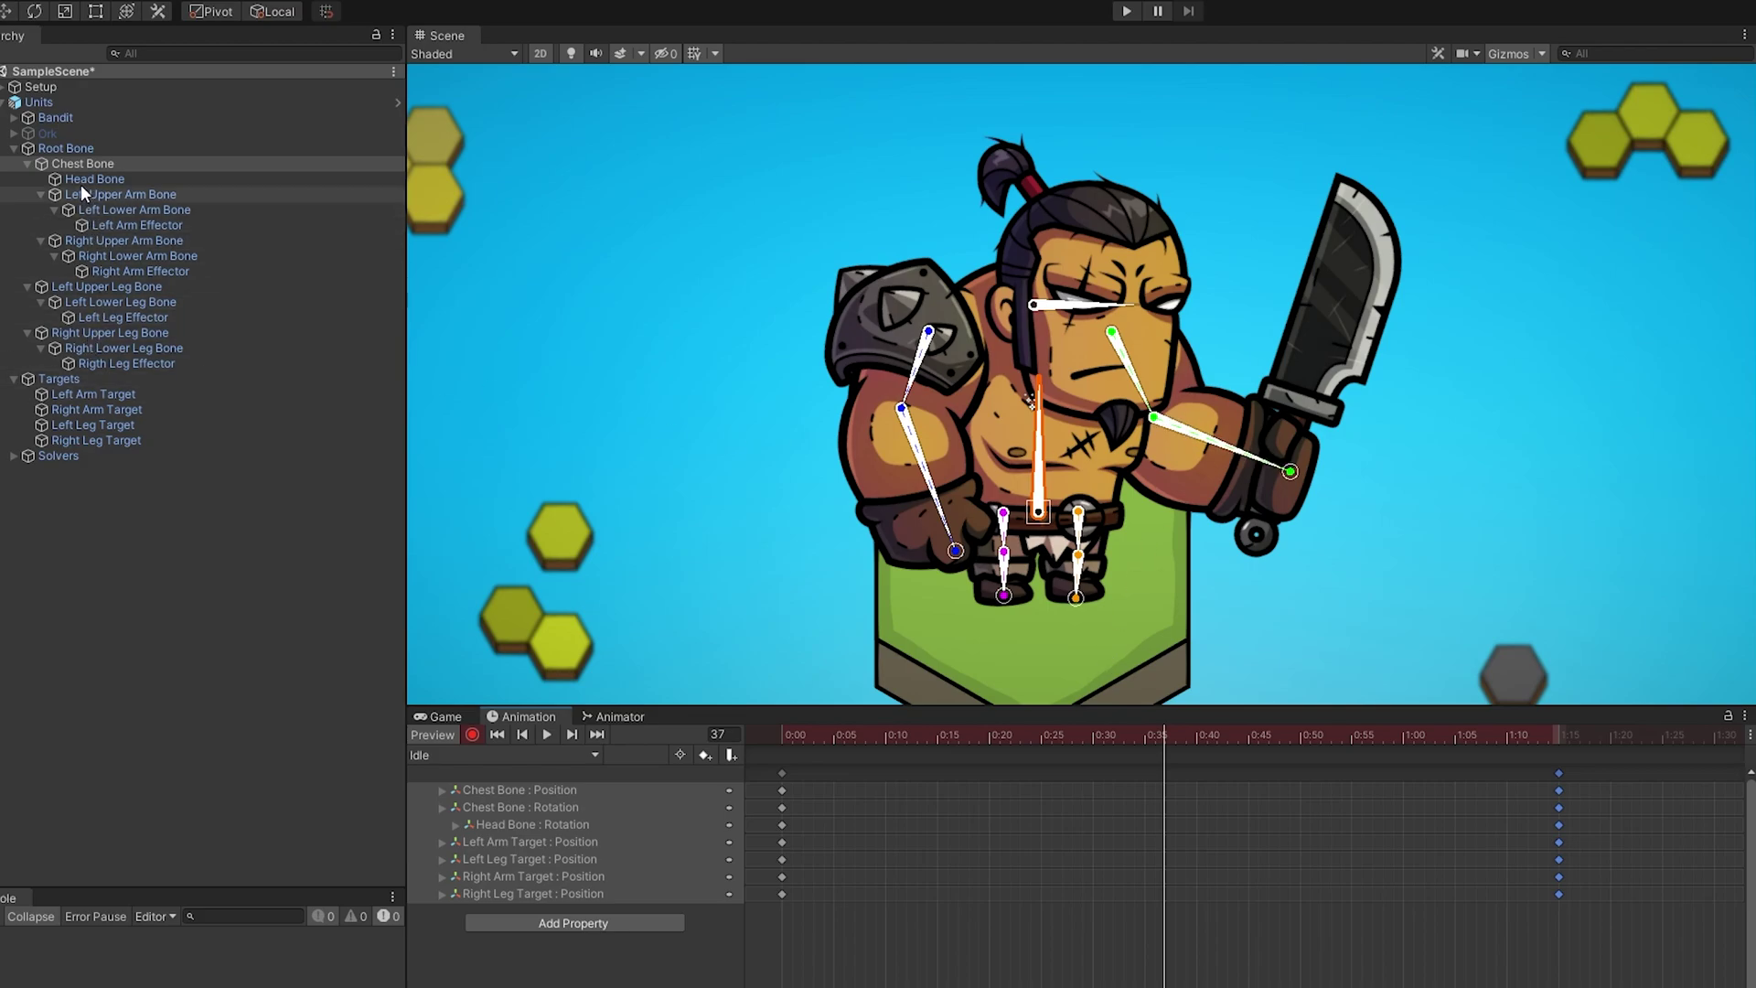
Step: Lower the Chest Bone for the mid-breath pose and preview the Idle clip
click(99, 163)
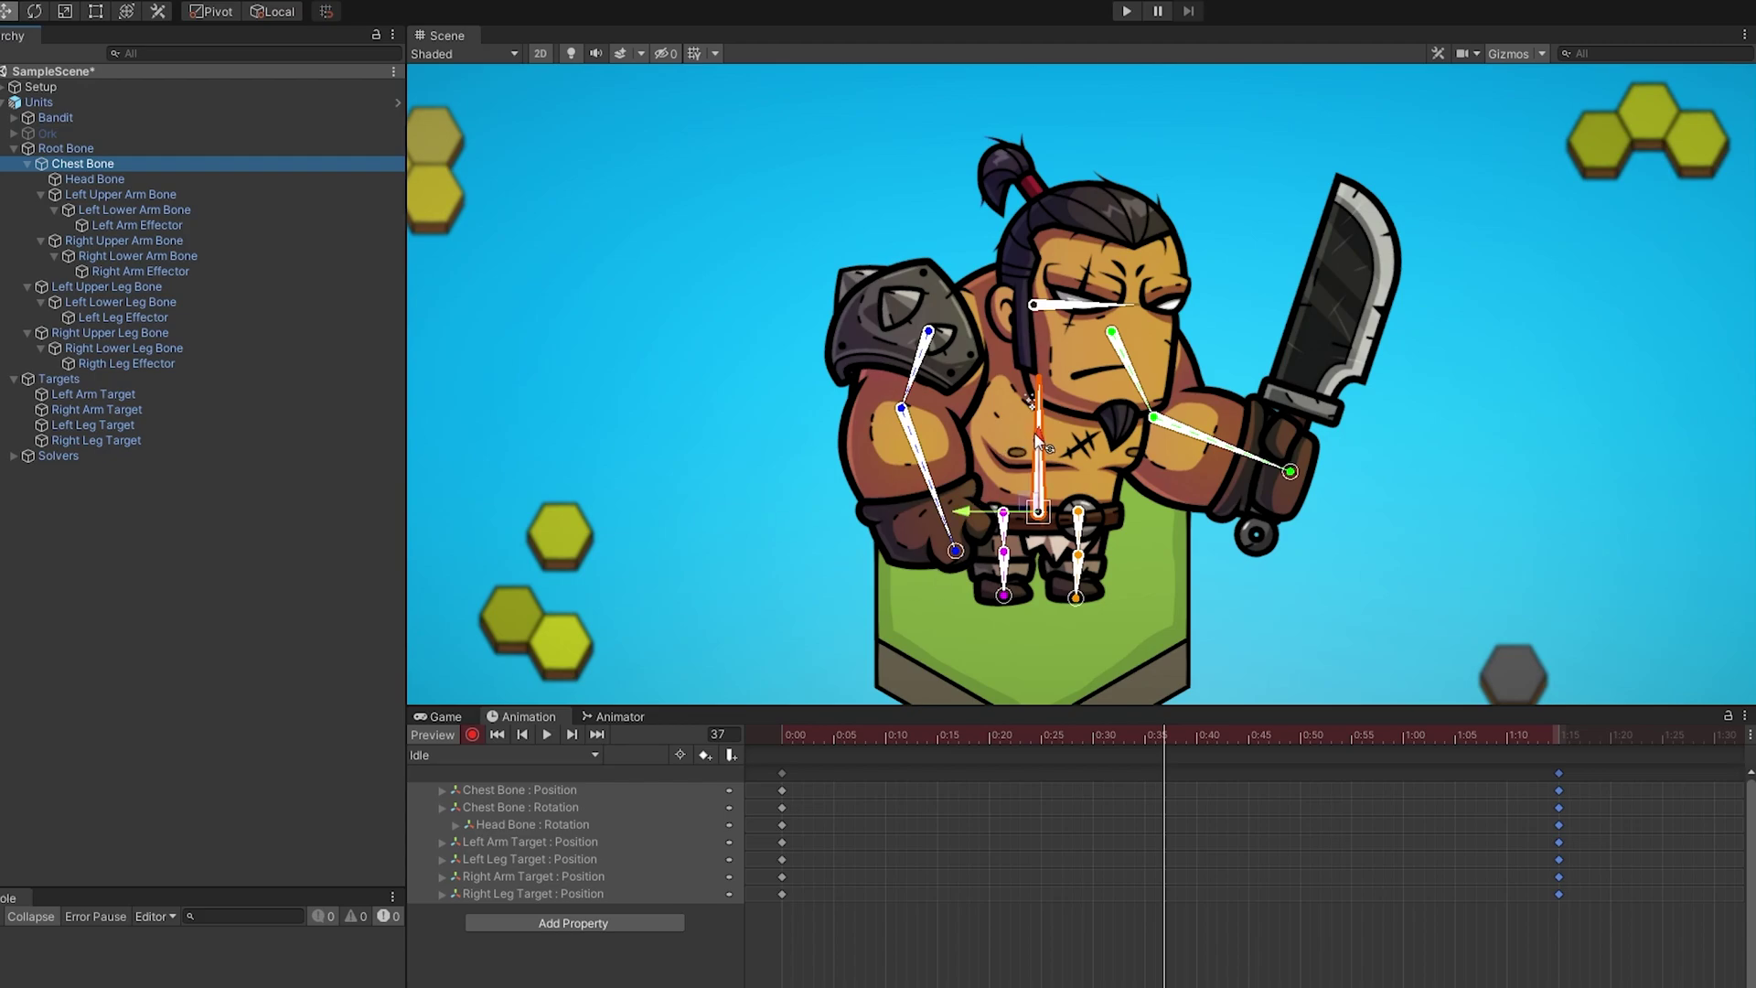
drag(1039, 439, 1042, 445)
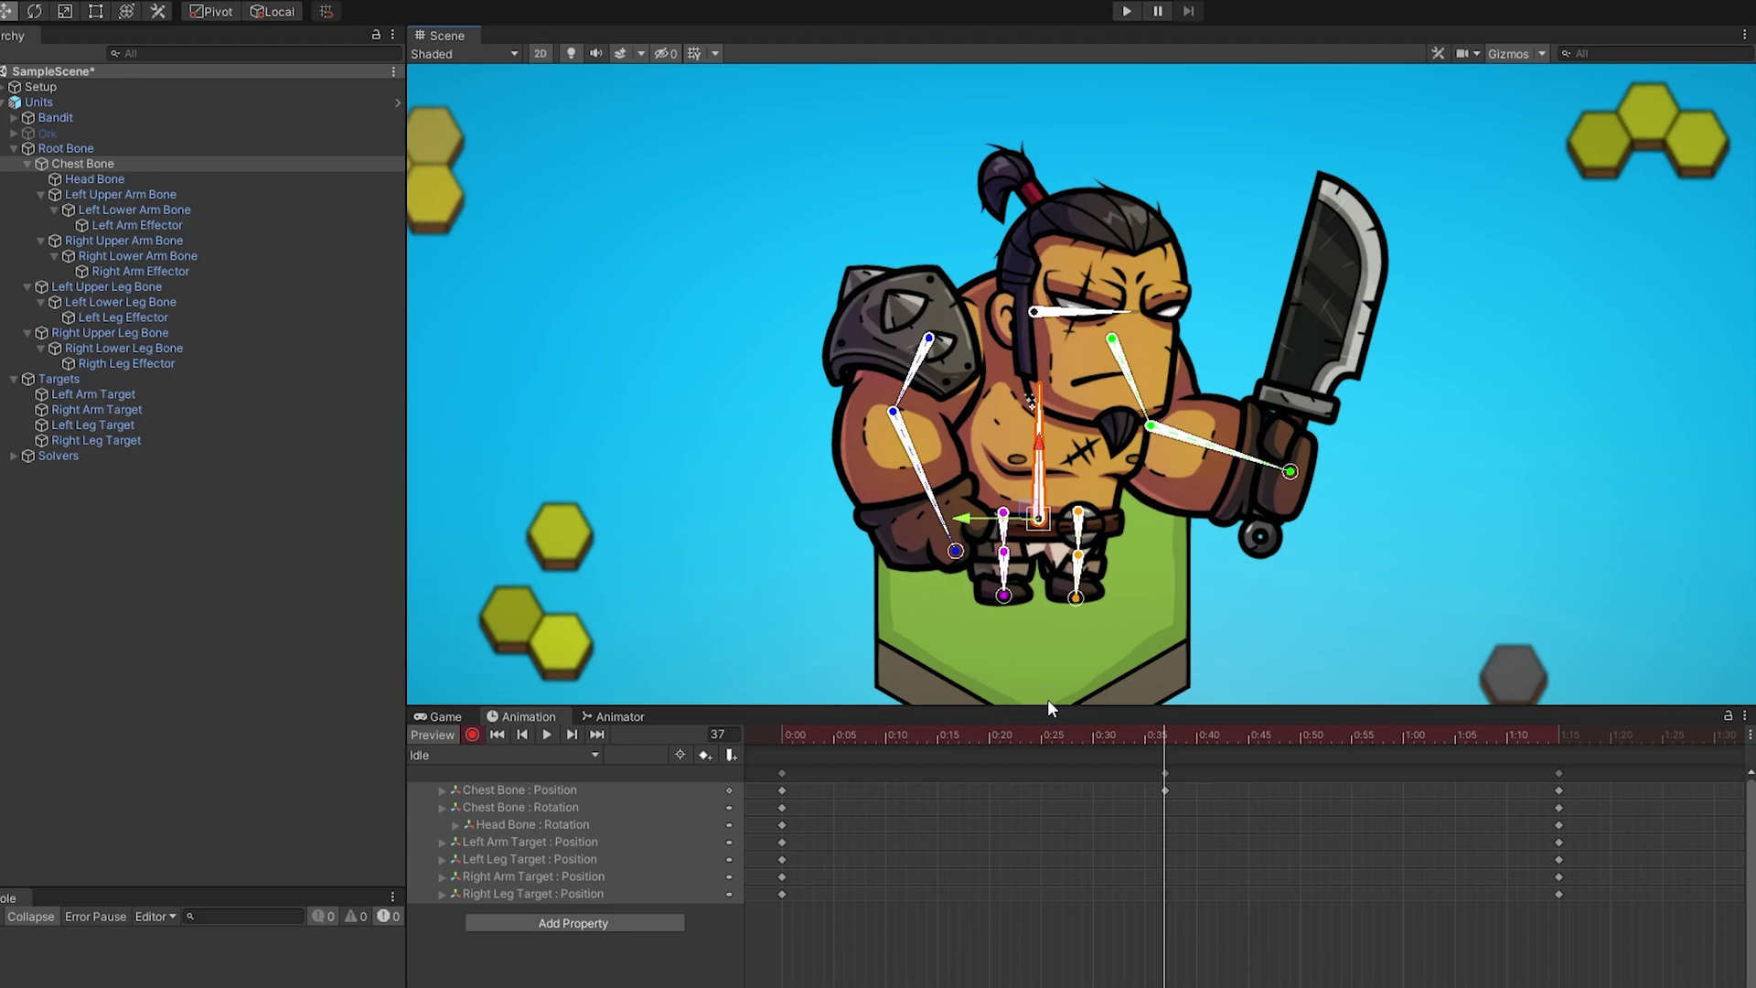
click(952, 738)
key(space)
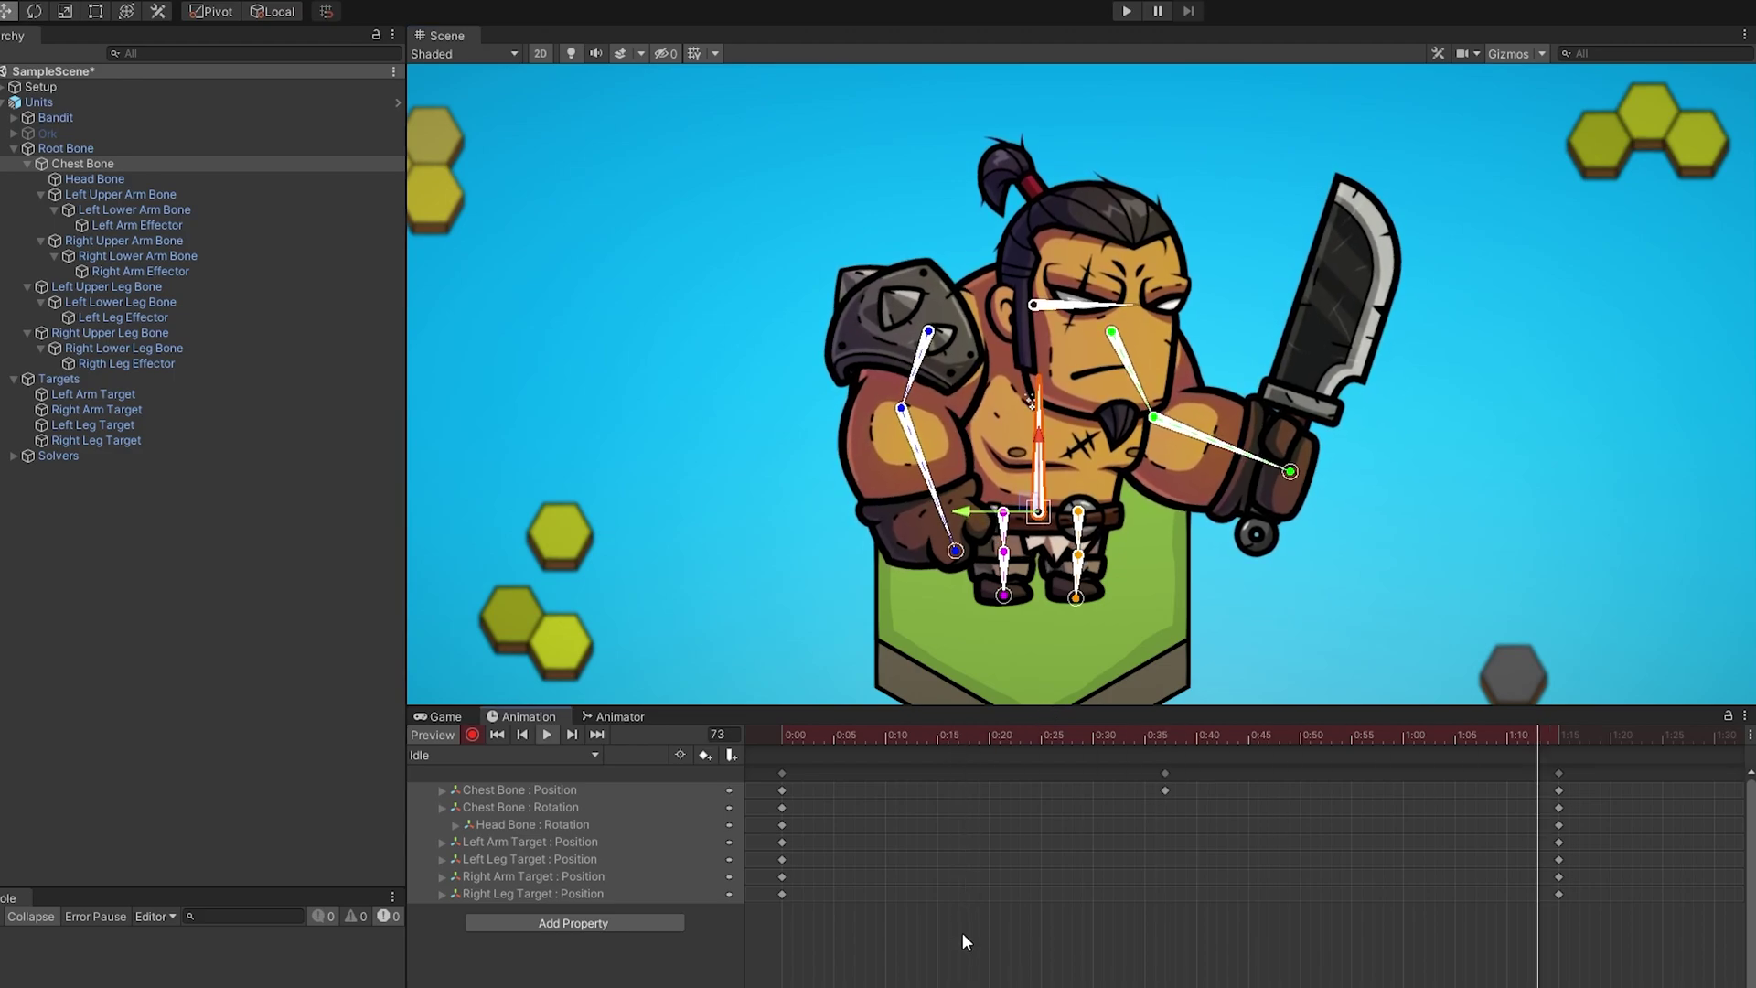
Step: Key a head tilt at frame 46 and preview the playback
click(1260, 740)
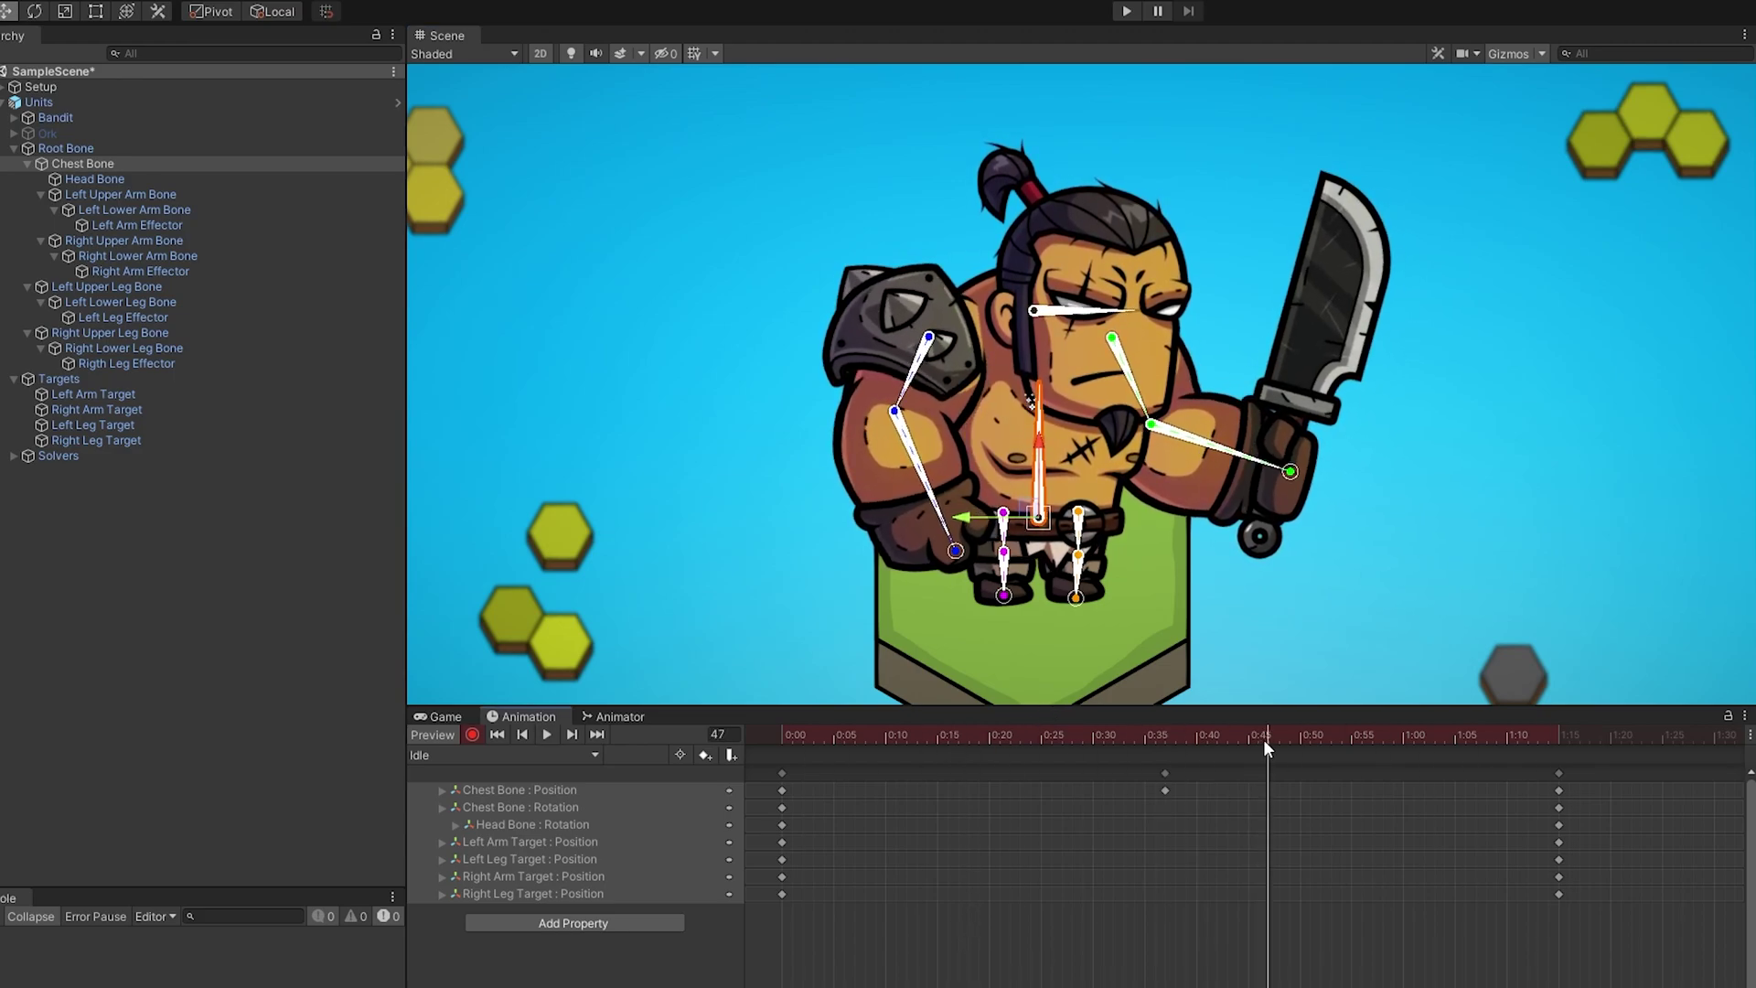
drag(1118, 312, 1112, 364)
click(957, 736)
key(space)
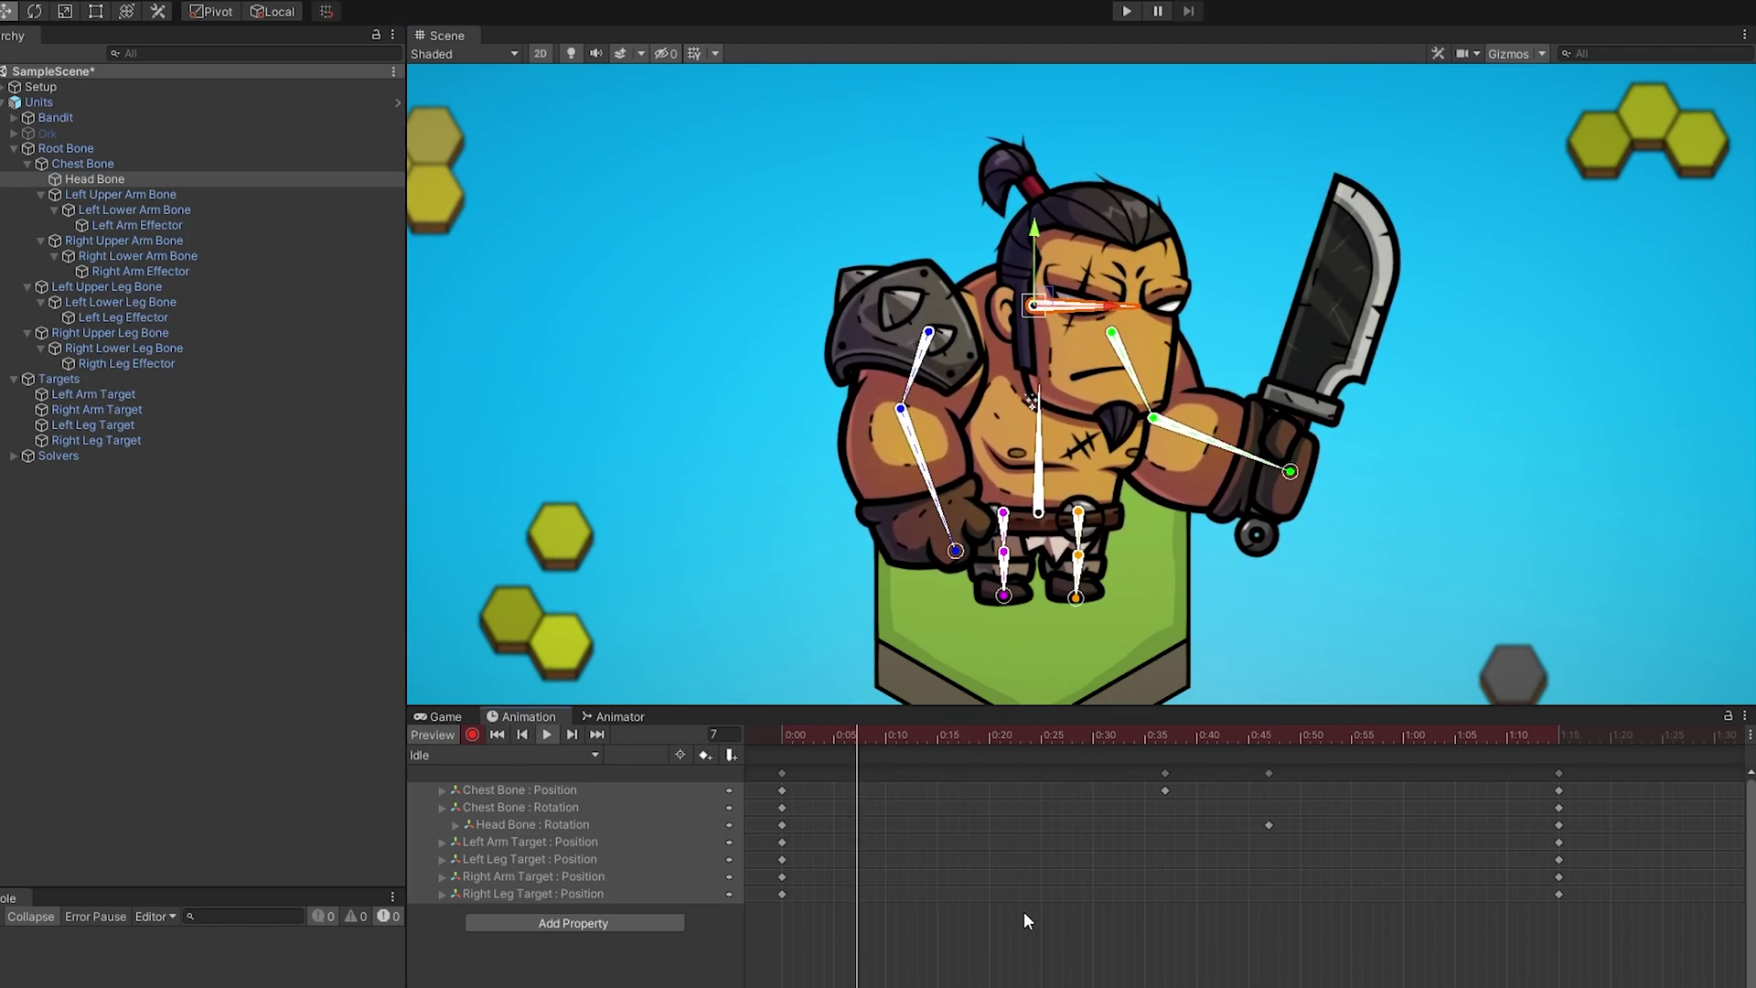
Step: Shift the Right Arm Target around frame 40 and the Left Arm Target near frame 30
mouse_move(1111, 737)
mouse_down()
mouse_move(1220, 736)
mouse_move(1208, 743)
mouse_up()
click(96, 410)
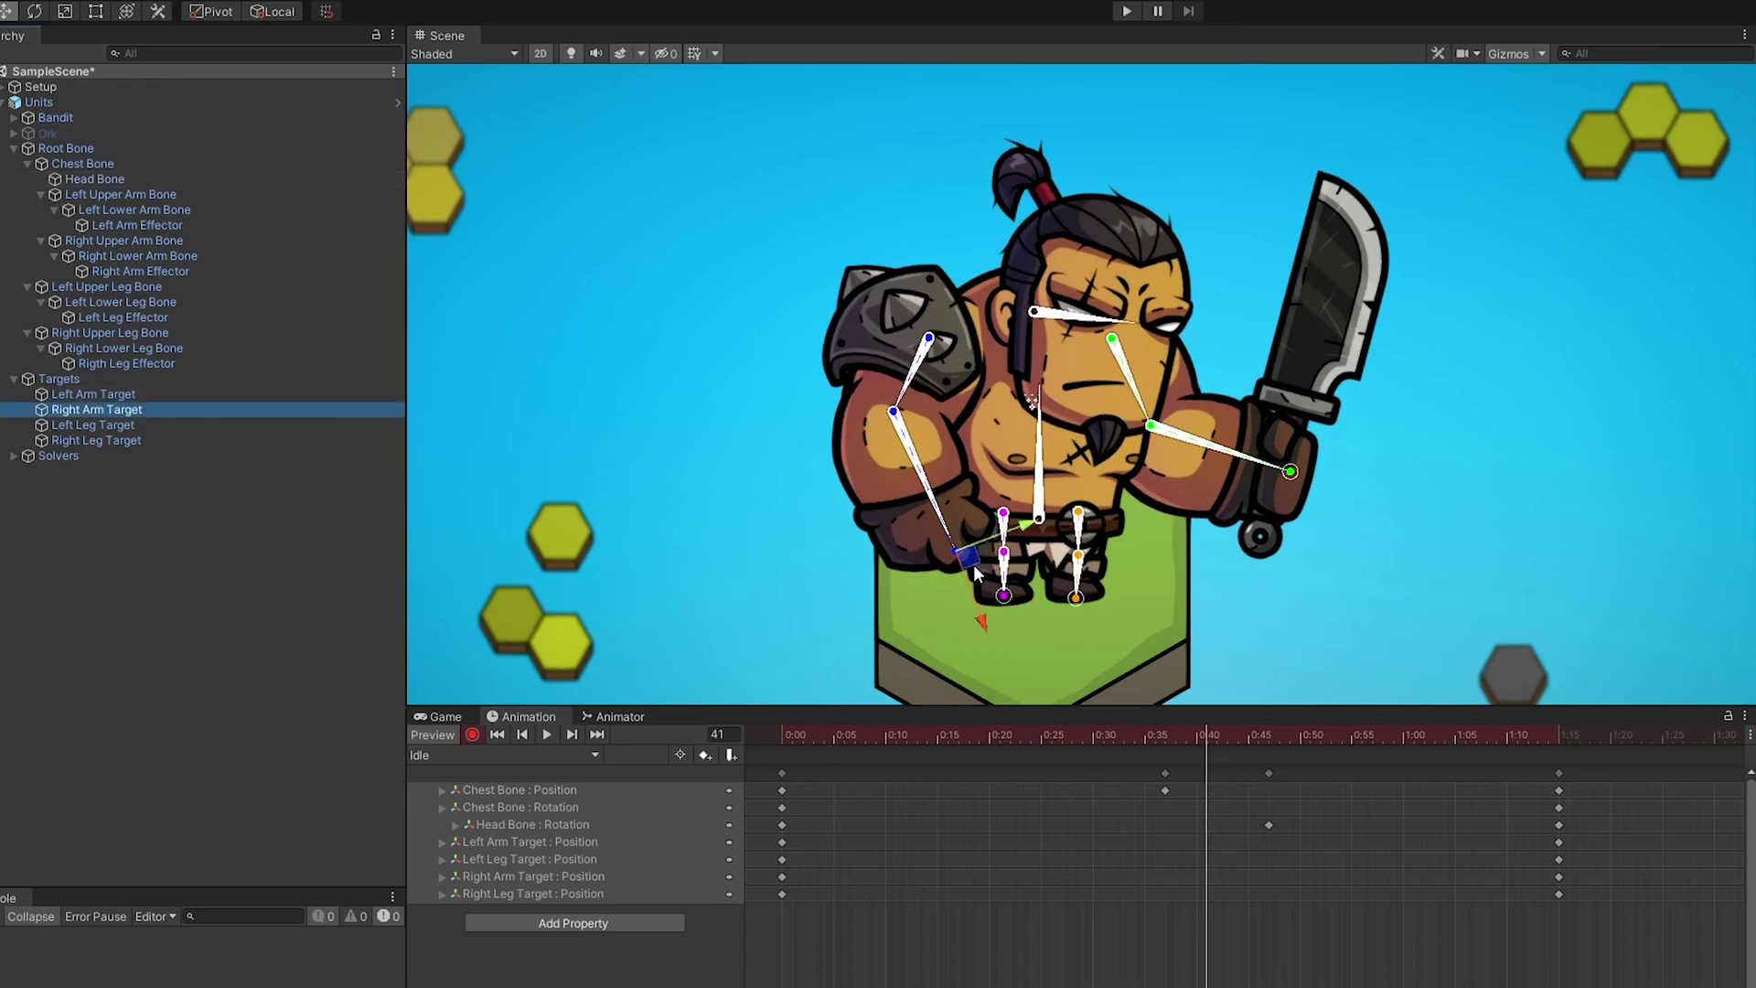
drag(956, 551, 968, 590)
drag(1145, 739, 1088, 737)
click(1290, 470)
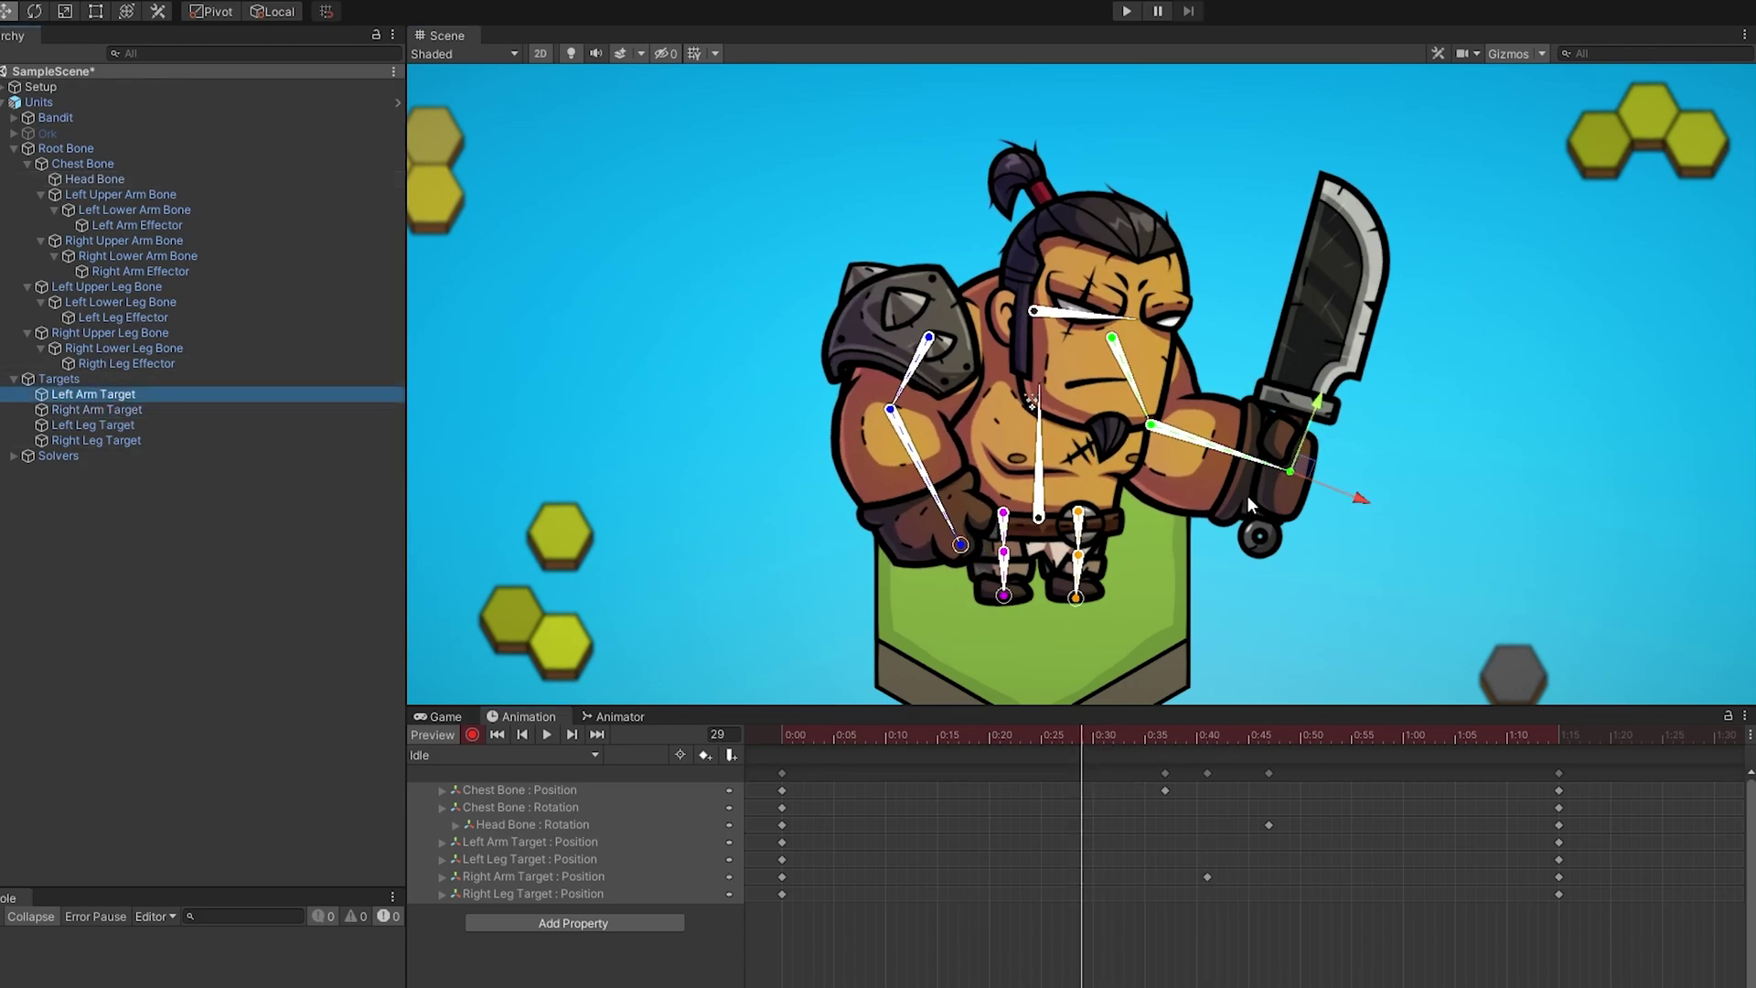
drag(1325, 487, 1290, 477)
Step: Replay the Idle animation from the start, reselect the Chest Bone and scrub to frame 46
click(769, 734)
click(546, 734)
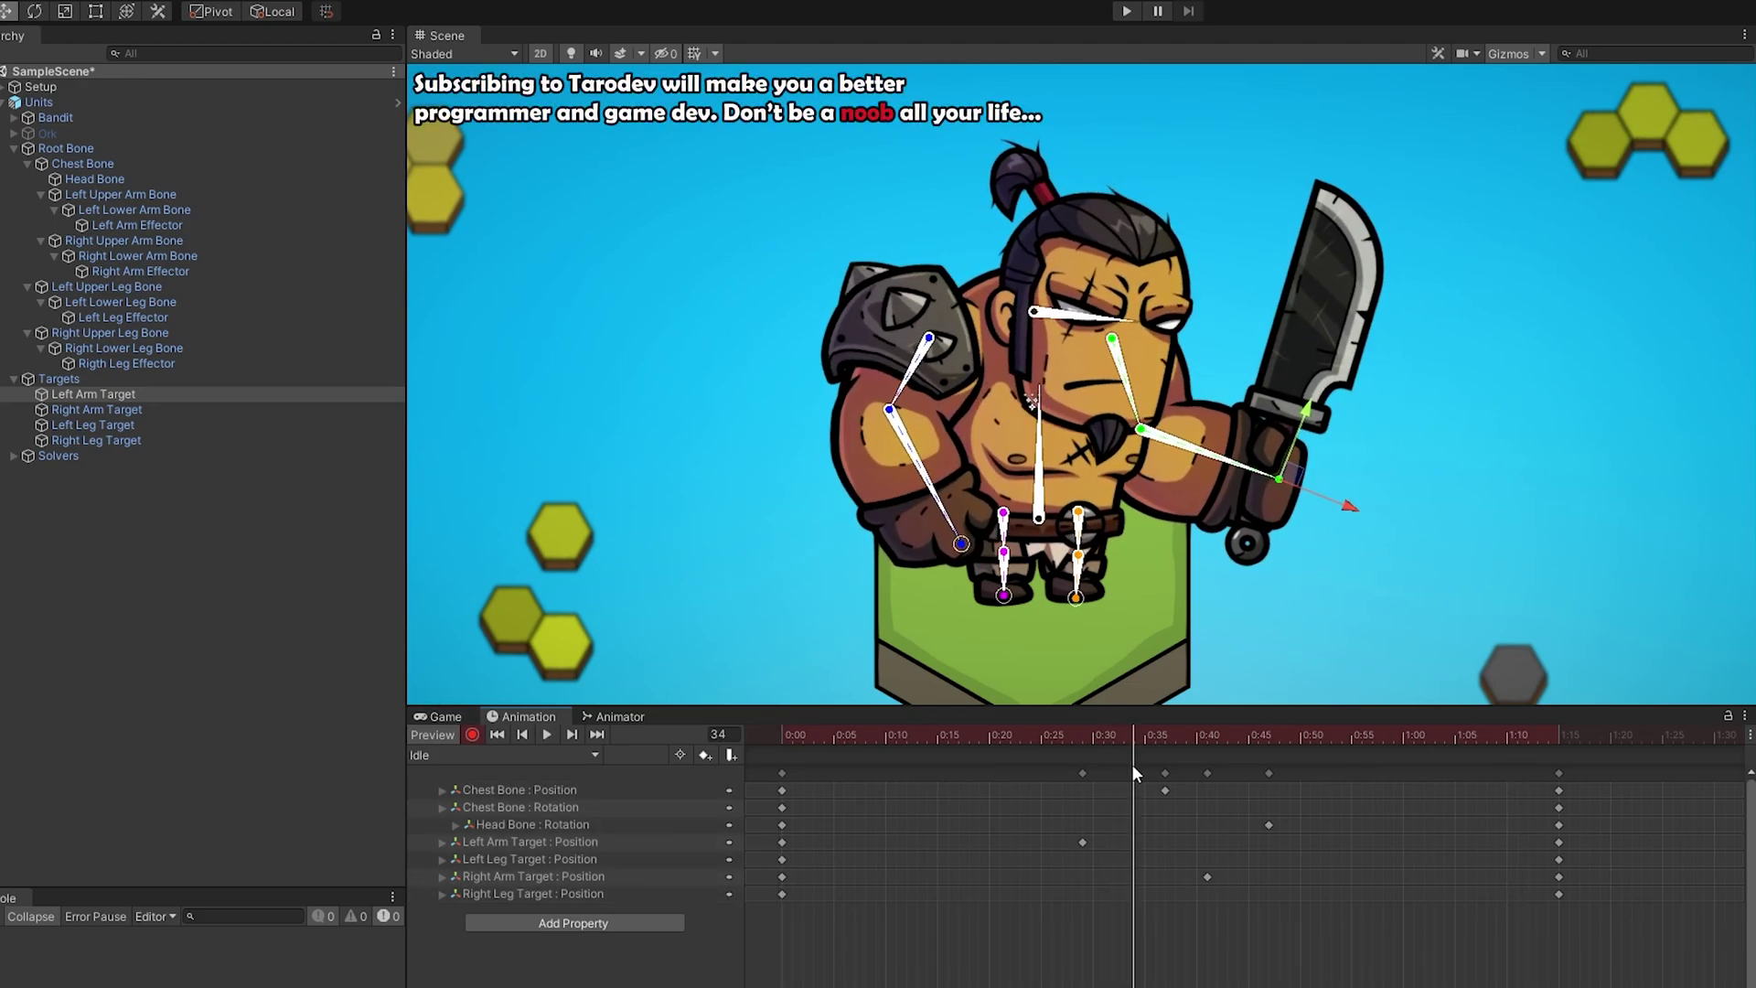
click(1041, 442)
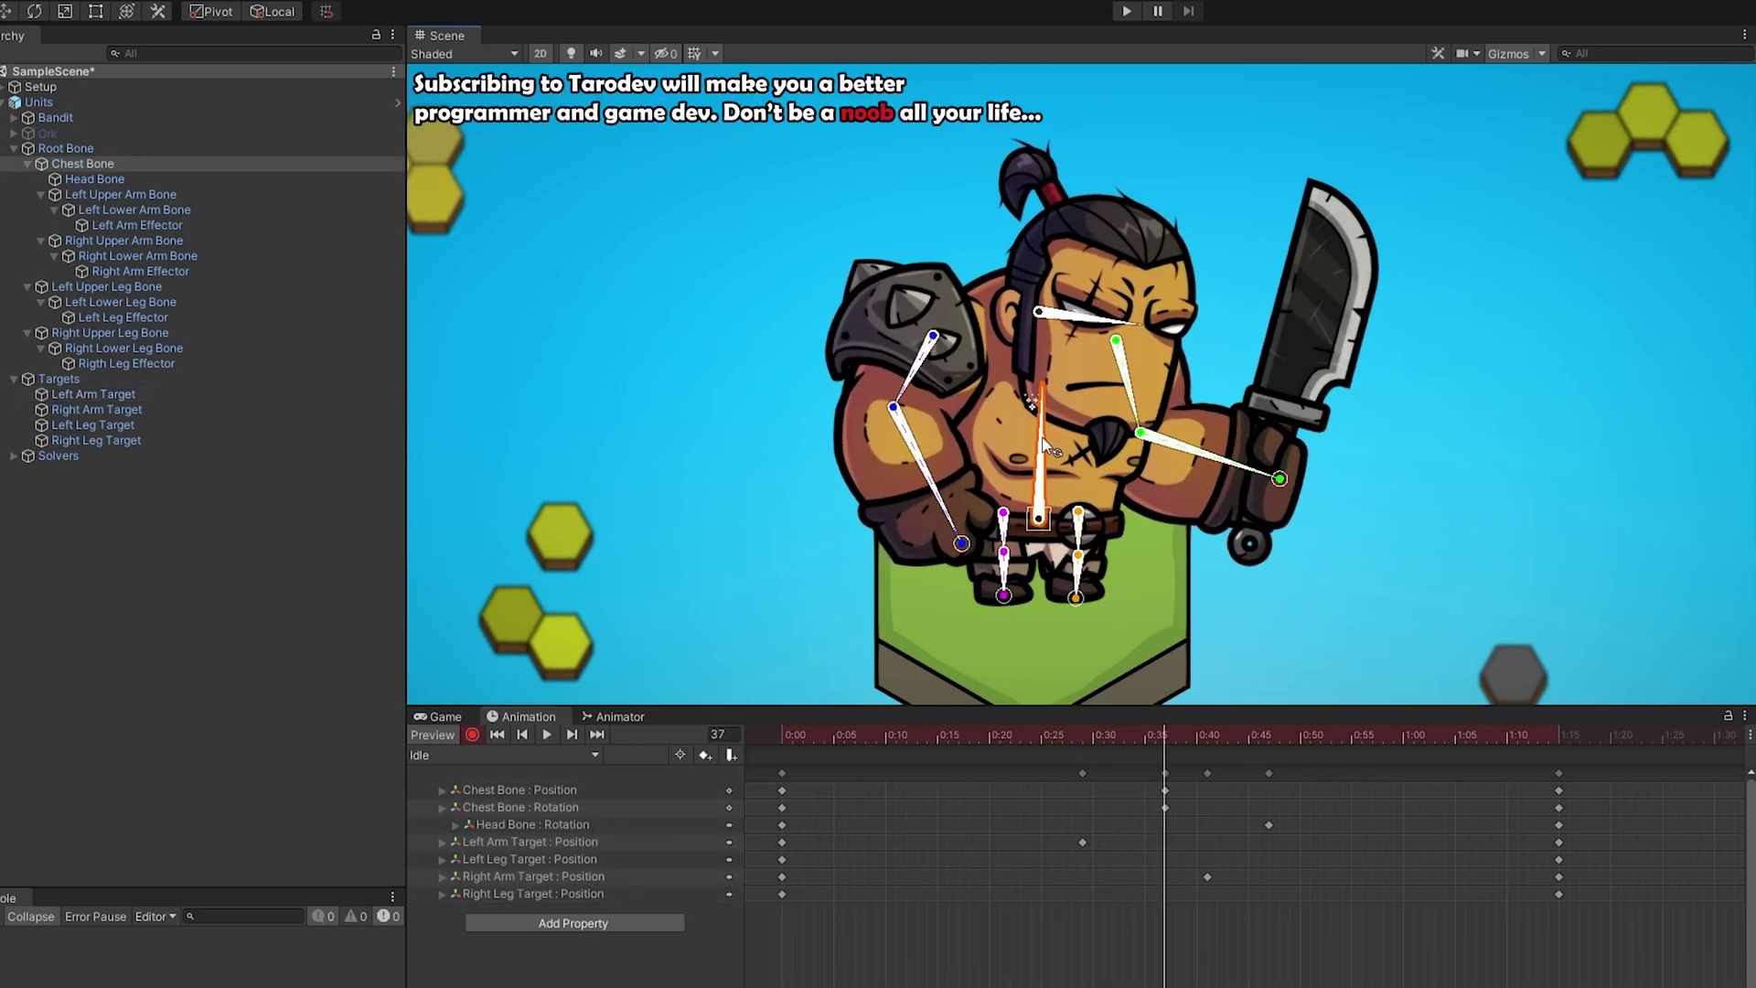
click(775, 734)
click(1253, 734)
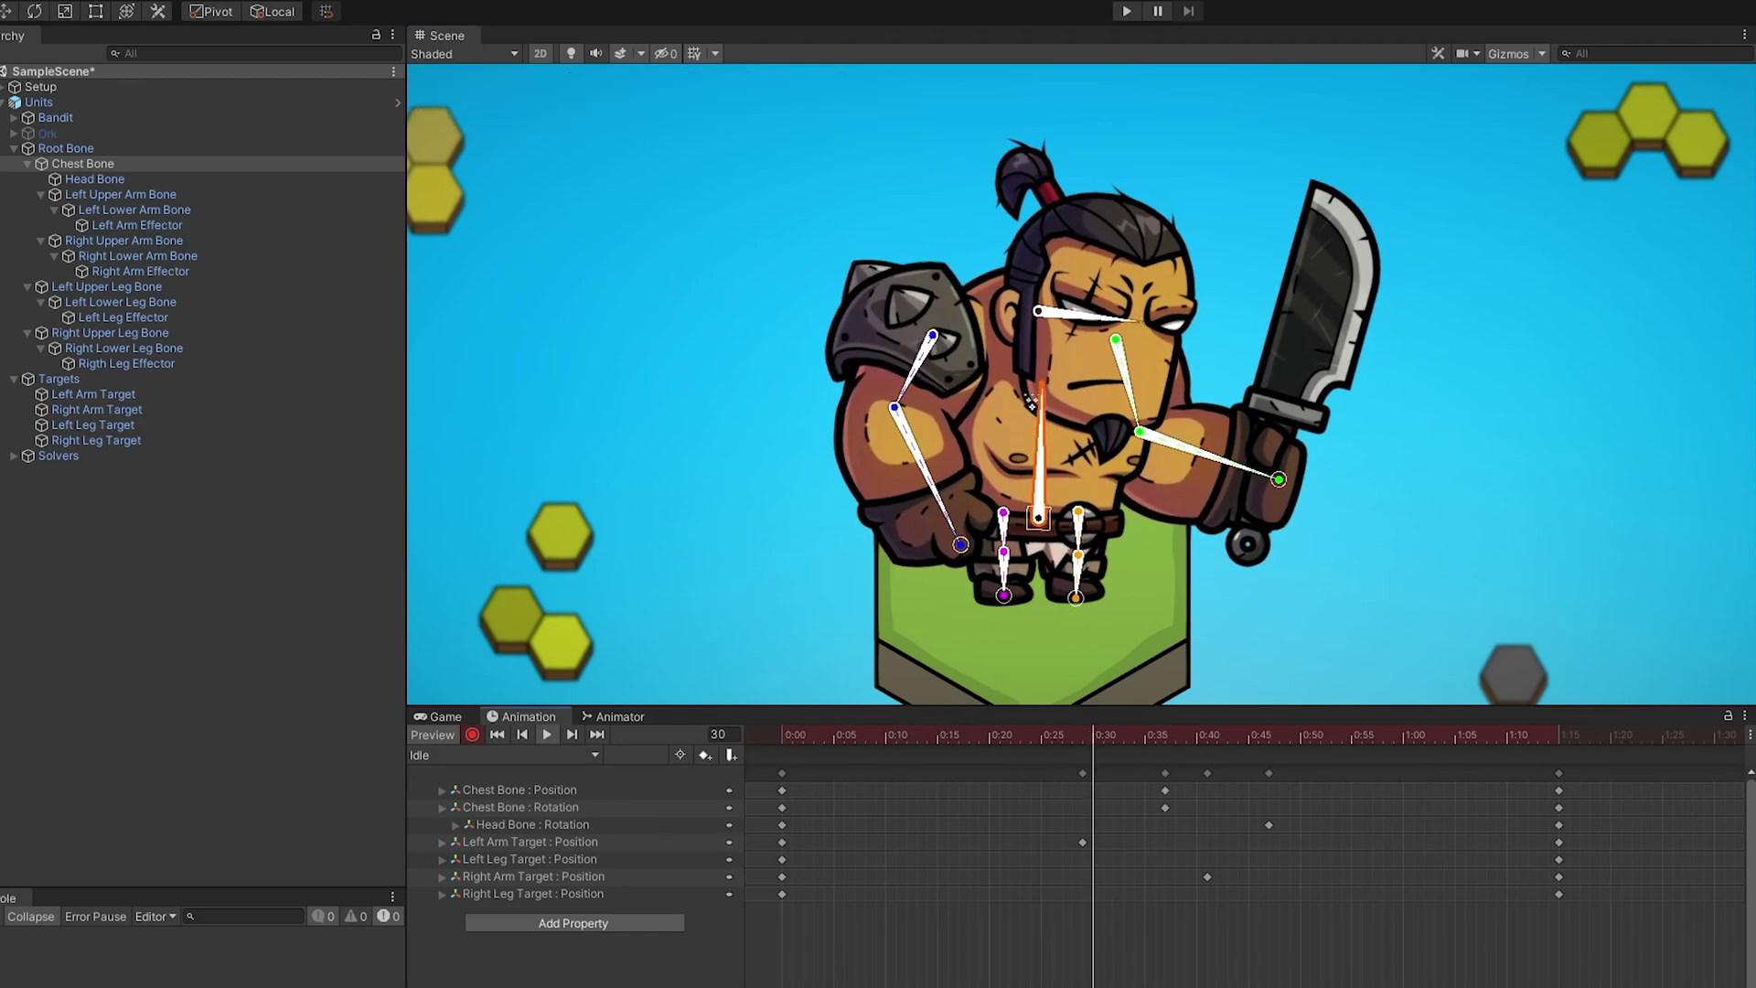
scroll(1099, 612, down, 5)
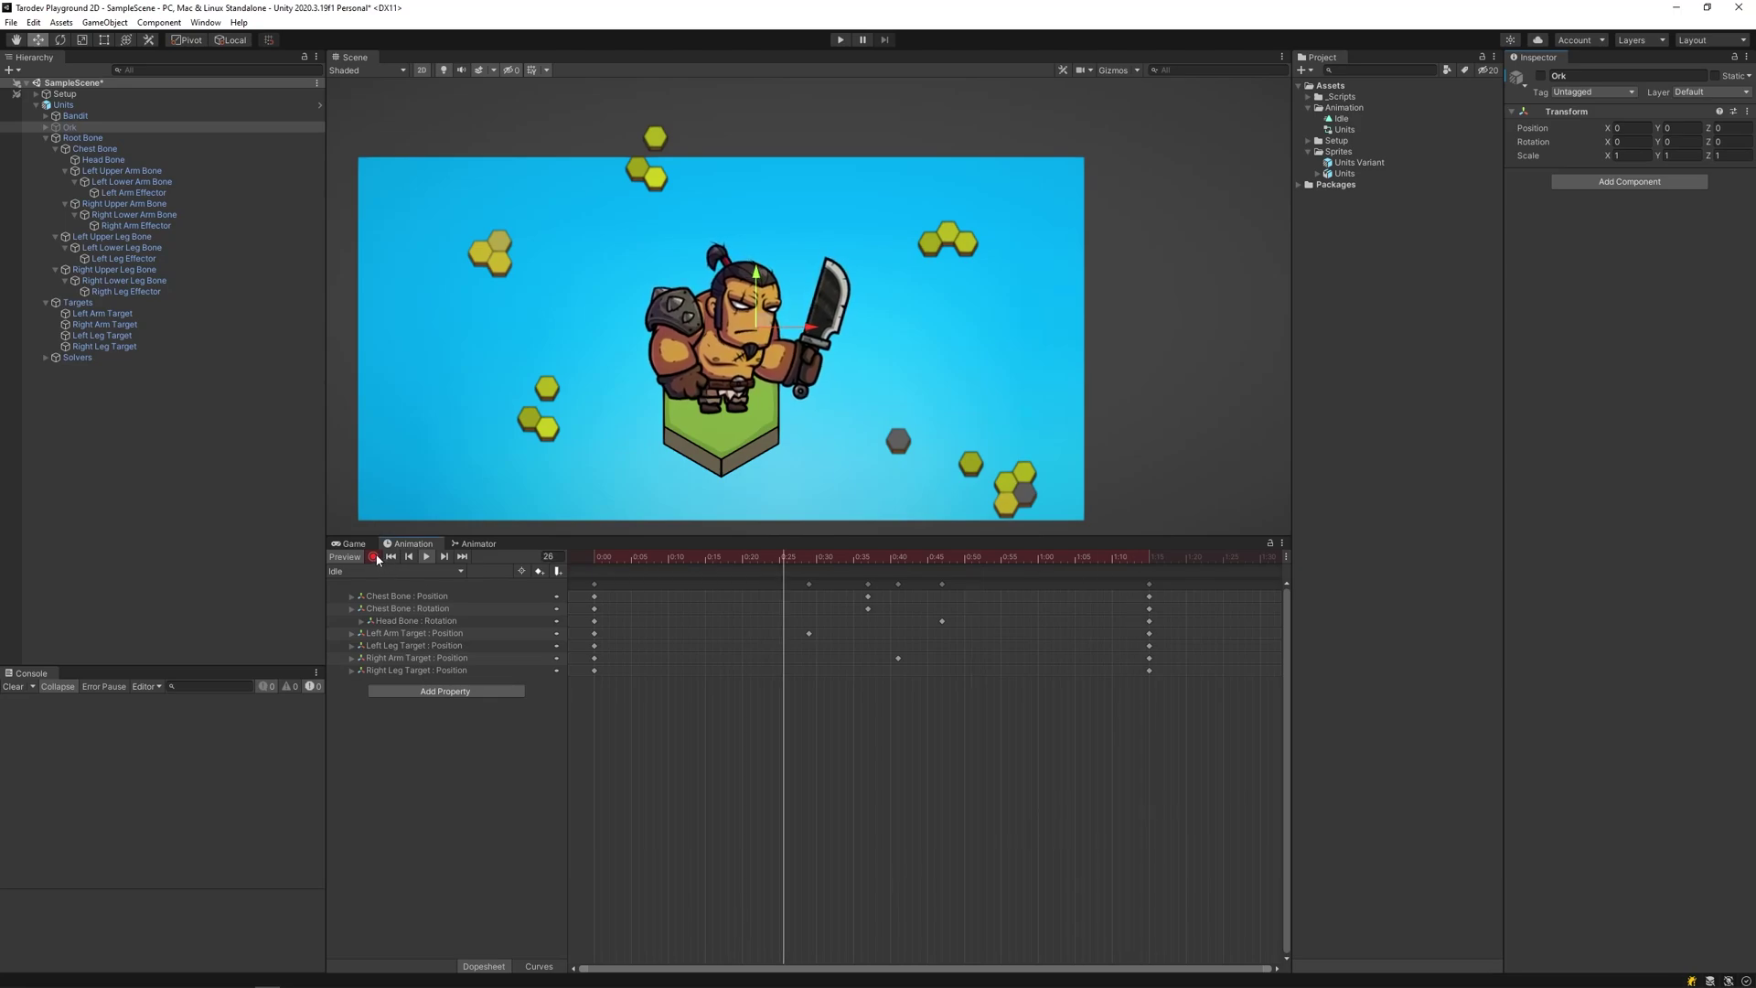